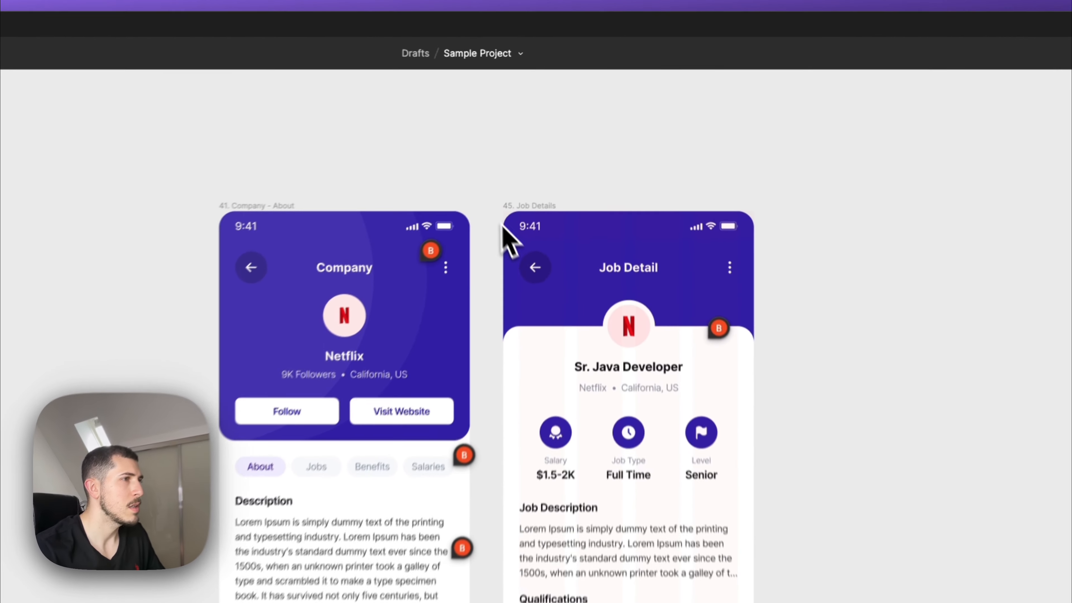
Try narrowing the Company screen's top bar to test its responsiveness, and undo the resize
{"action": "mouse_move", "coordinate": [516, 146]}
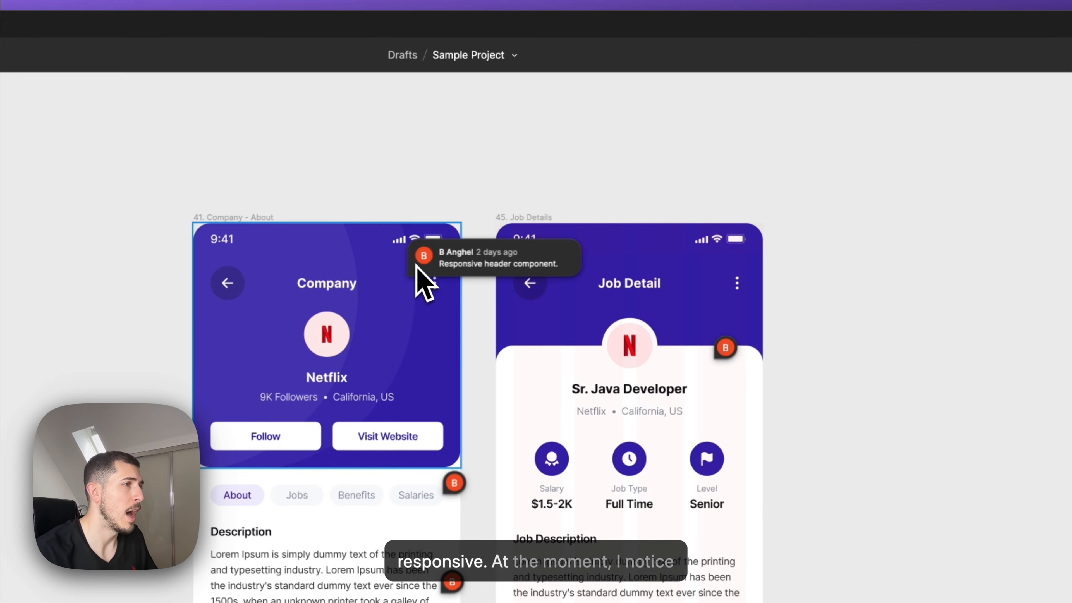
{"action": "left_click_drag", "start_coordinate": [344, 299], "coordinate": [955, 358]}
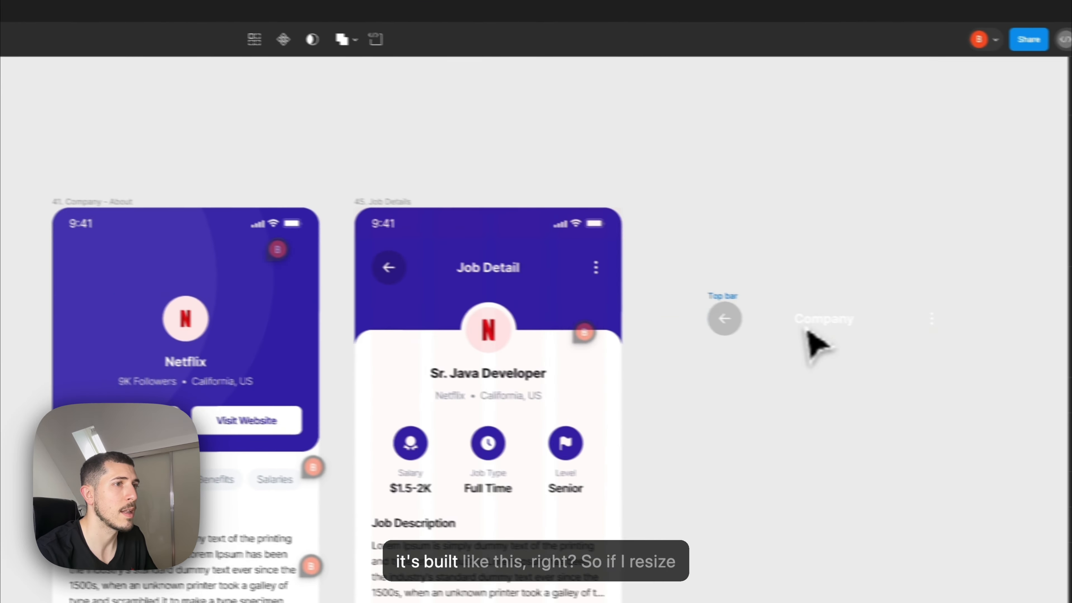
{"action": "key", "text": "super+z"}
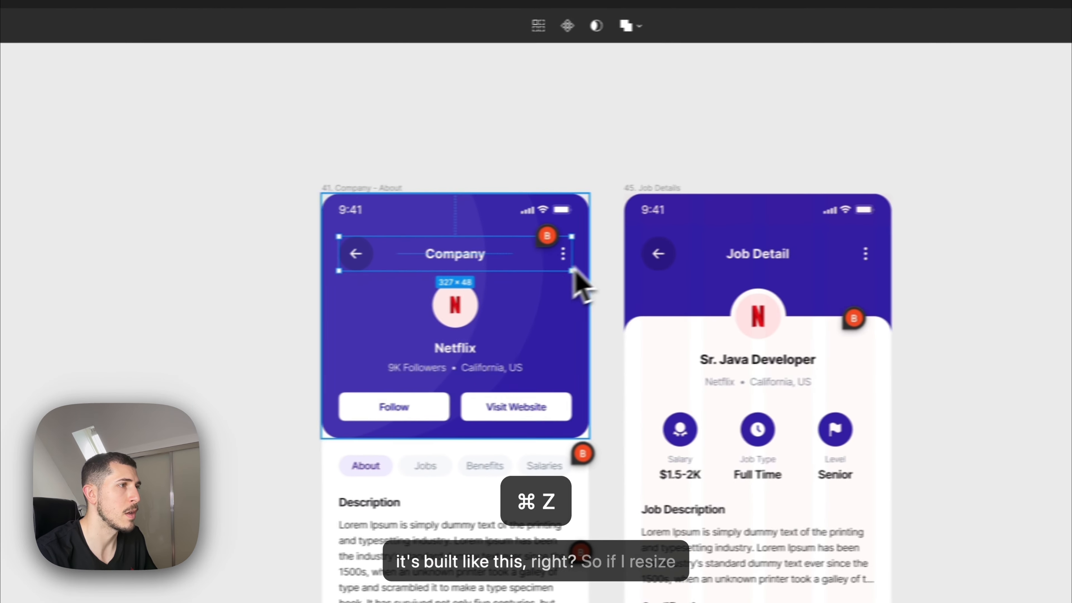
{"action": "left_click_drag", "start_coordinate": [573, 271], "coordinate": [476, 270]}
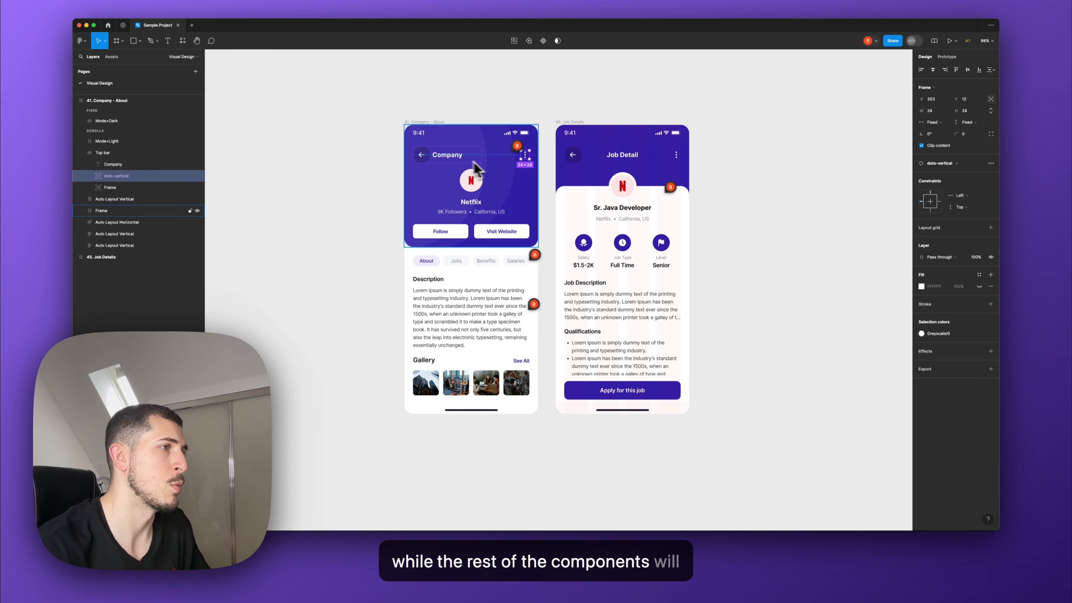
{"action": "key", "text": "super+z"}
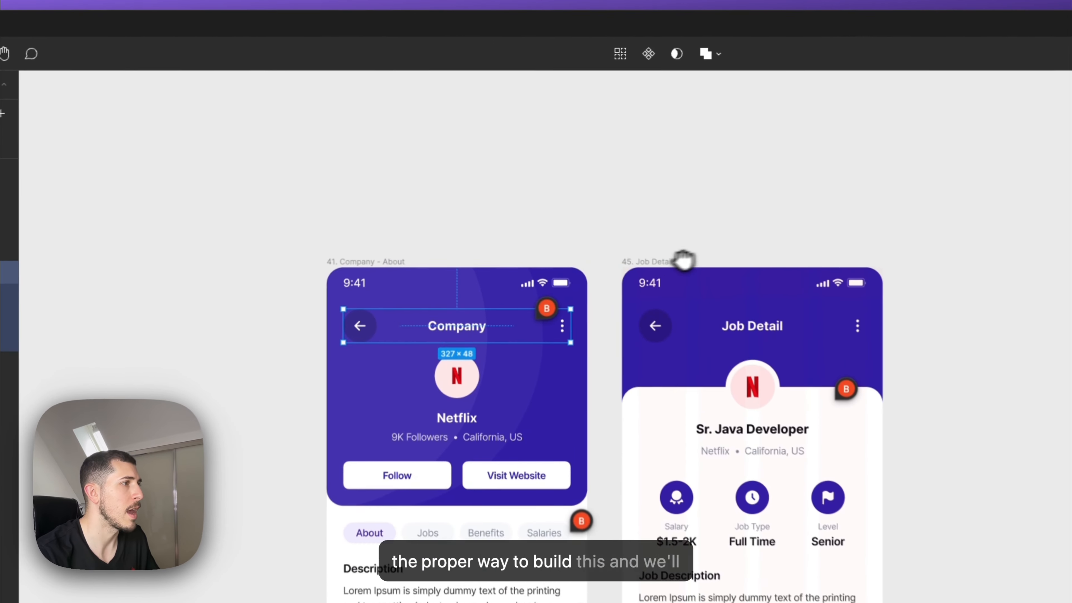
Duplicate the Company screen's top bar onto the empty canvas beside the Job Details screen and give the copy a dark grey fill
{"action": "left_click_drag", "start_coordinate": [359, 342], "coordinate": [1005, 359]}
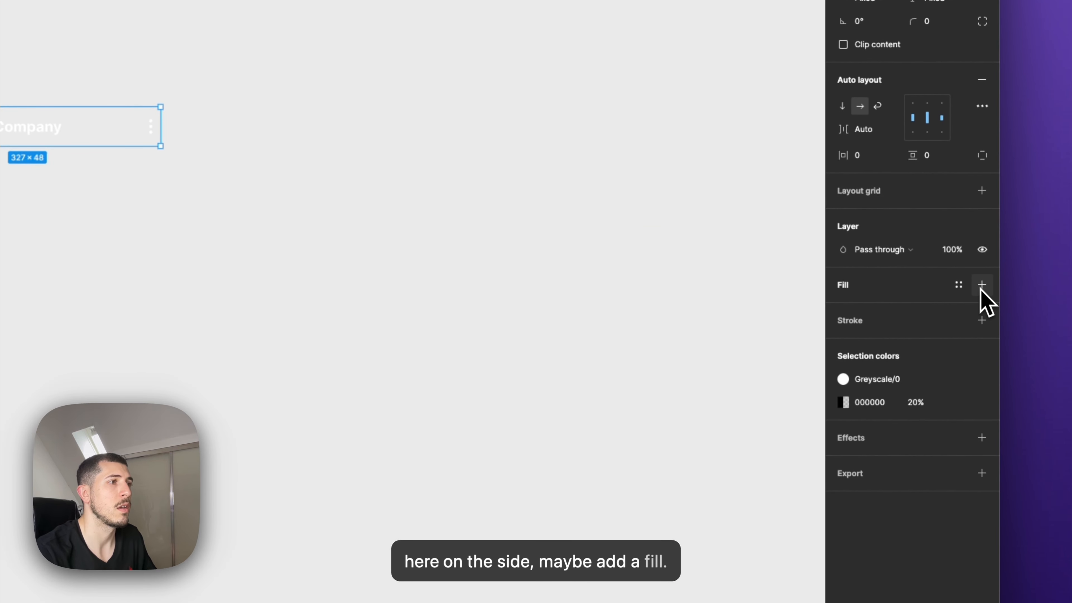
{"action": "left_click", "coordinate": [981, 286]}
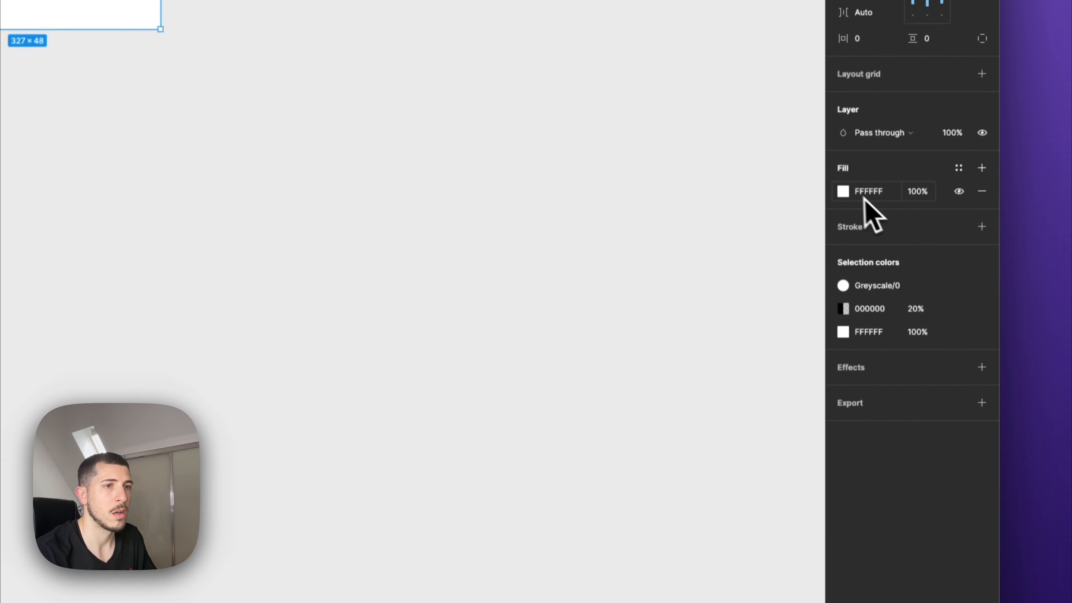
{"action": "left_click", "coordinate": [843, 191]}
{"action": "left_click_drag", "start_coordinate": [697, 359], "coordinate": [574, 359]}
Compare the size of the back button frame with the dots icon in the top bar copy
{"action": "left_click", "coordinate": [422, 287]}
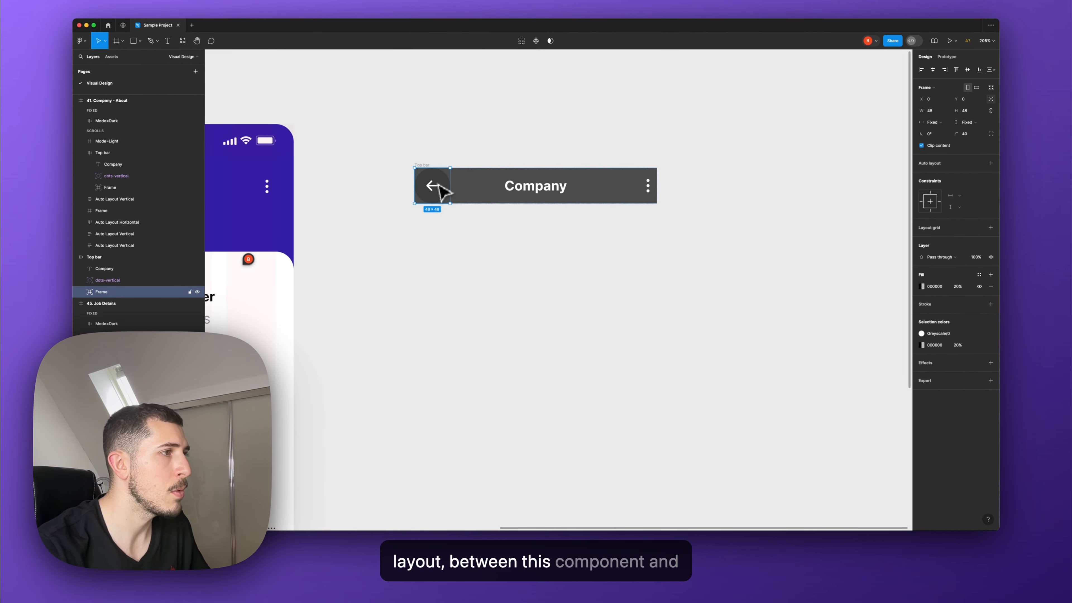
{"action": "left_click", "coordinate": [648, 186]}
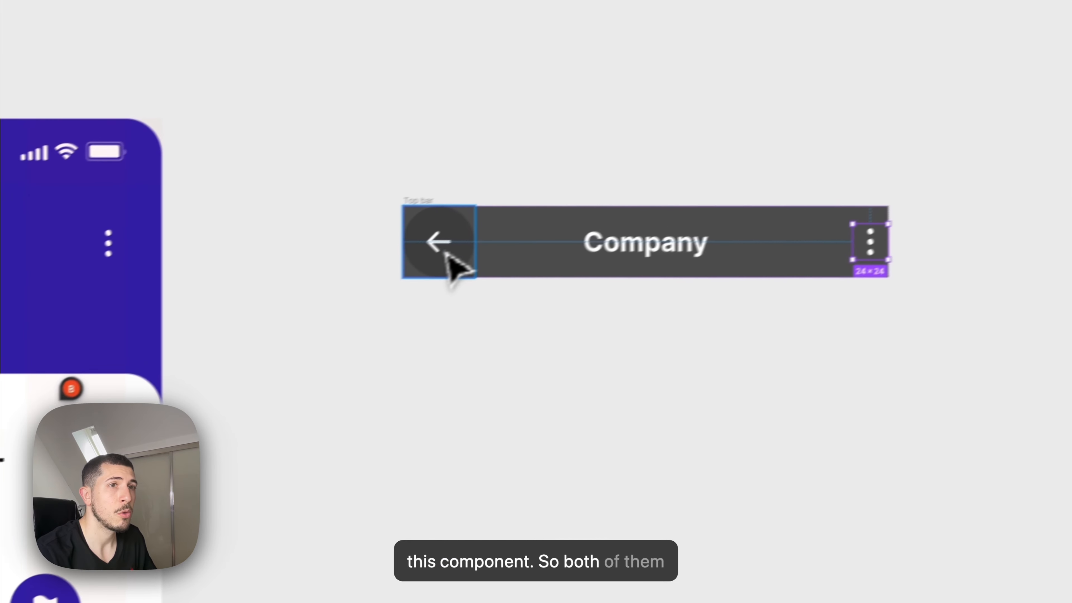
{"action": "left_click", "coordinate": [735, 146], "text": "shift"}
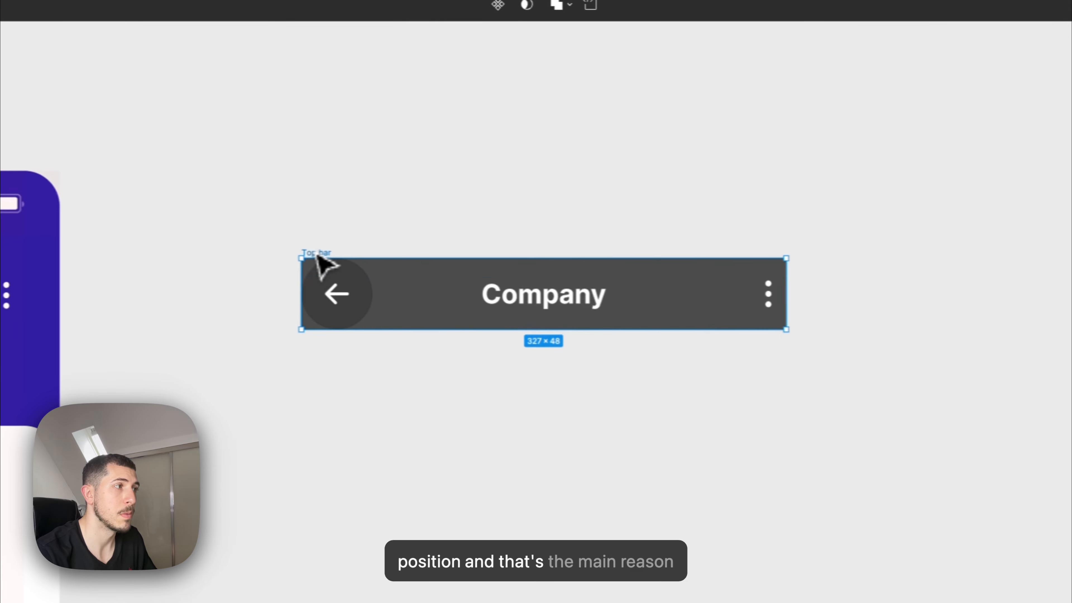
Try resizing the top bar copy and selecting its dots icon to test how the elements respond, and undo the changes
{"action": "left_click_drag", "start_coordinate": [311, 287], "coordinate": [378, 292]}
{"action": "key", "text": "super+z"}
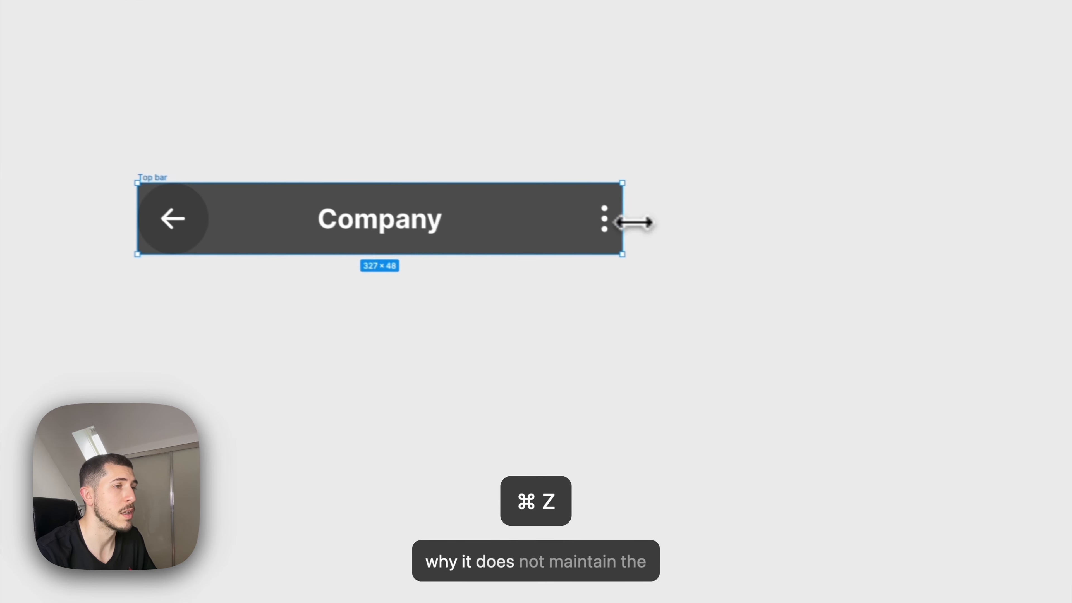
{"action": "left_click_drag", "start_coordinate": [815, 296], "coordinate": [960, 299]}
{"action": "left_click_drag", "start_coordinate": [766, 216], "coordinate": [485, 216]}
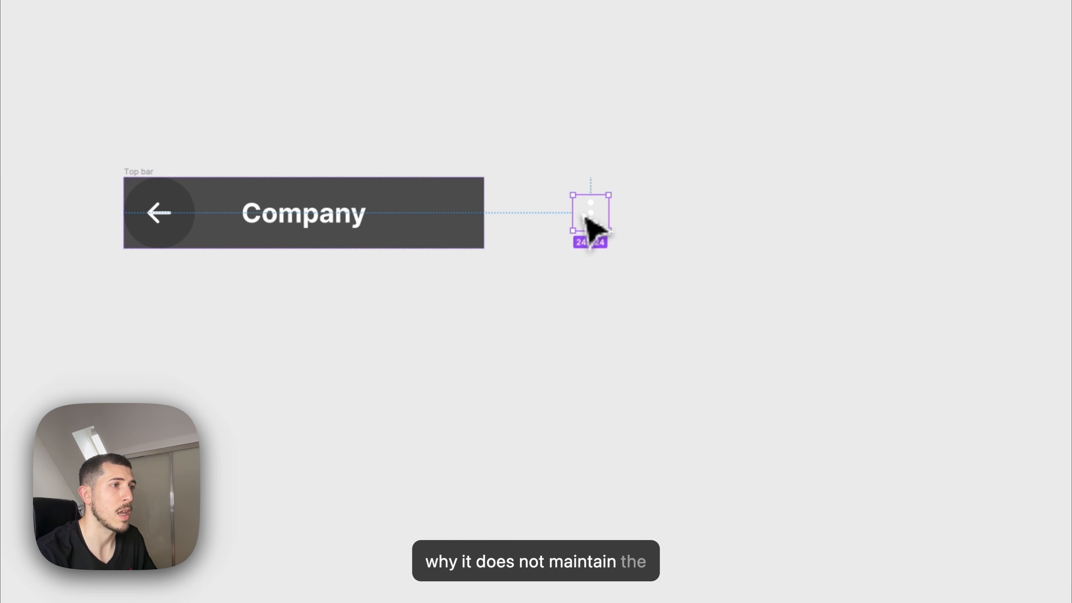
{"action": "key", "text": "super+z"}
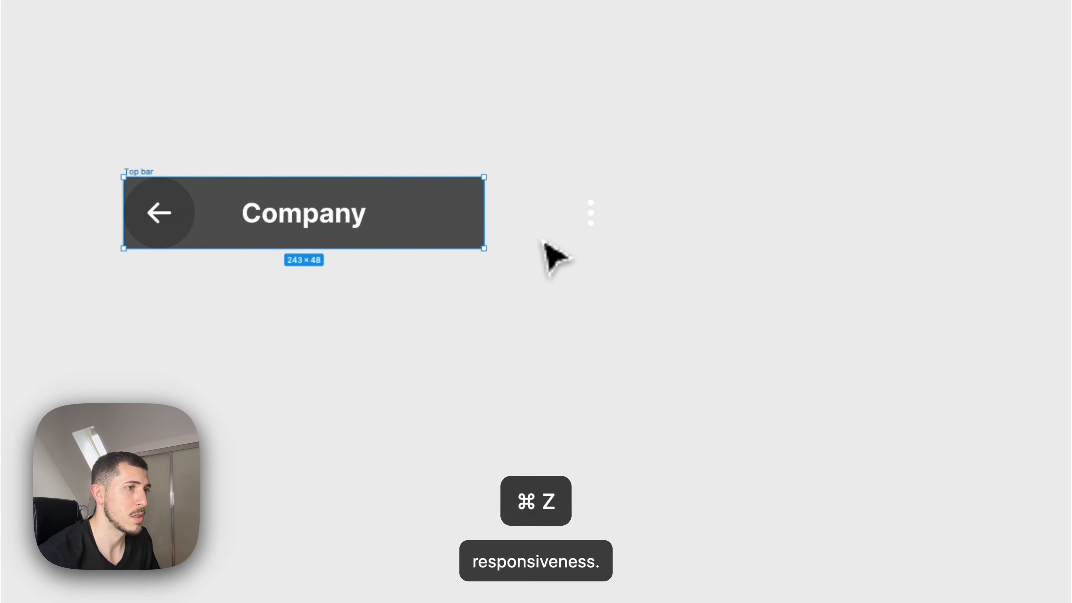
{"action": "key", "text": "super+z"}
Inspect the dots icon and the back button in the top bar copy, undoing the button's small shift
{"action": "left_click", "coordinate": [159, 213]}
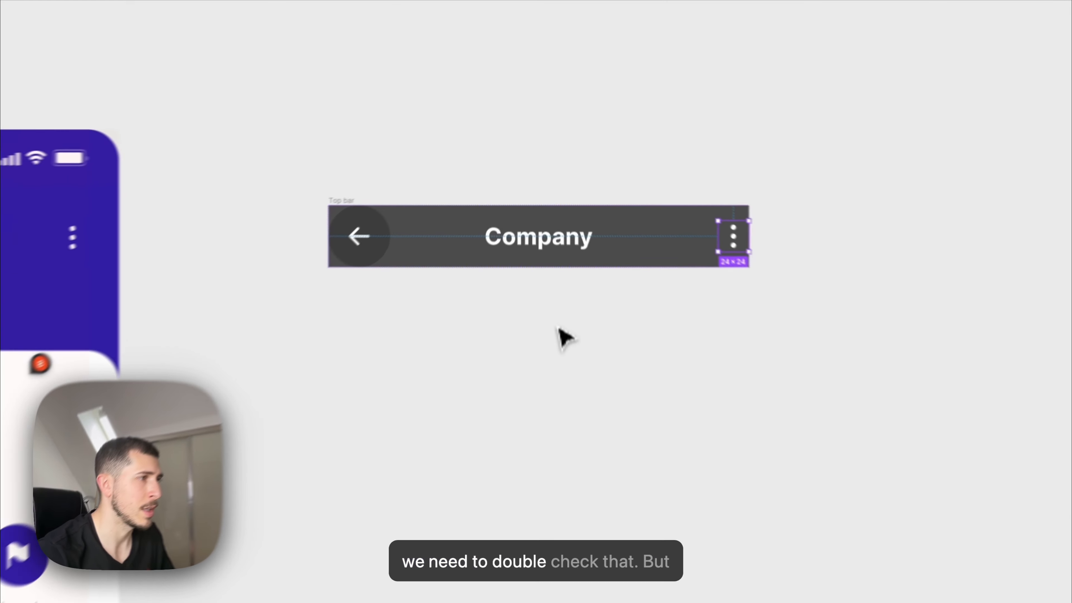
{"action": "left_click", "coordinate": [443, 189]}
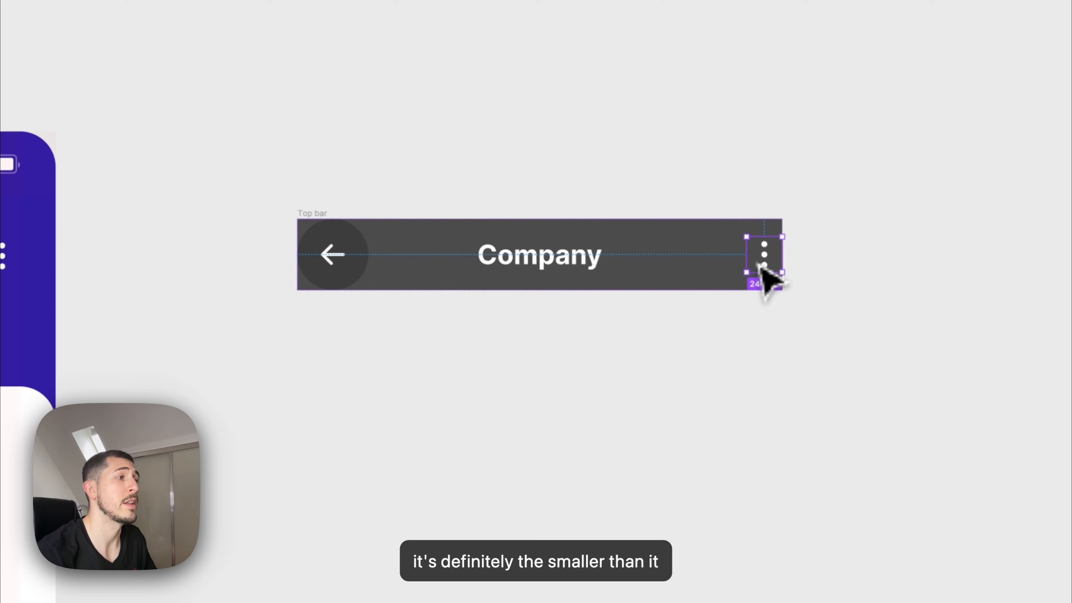
{"action": "mouse_move", "coordinate": [355, 255]}
{"action": "left_mouse_down"}
{"action": "mouse_move", "coordinate": [392, 258]}
{"action": "mouse_move", "coordinate": [358, 256]}
{"action": "left_mouse_up"}
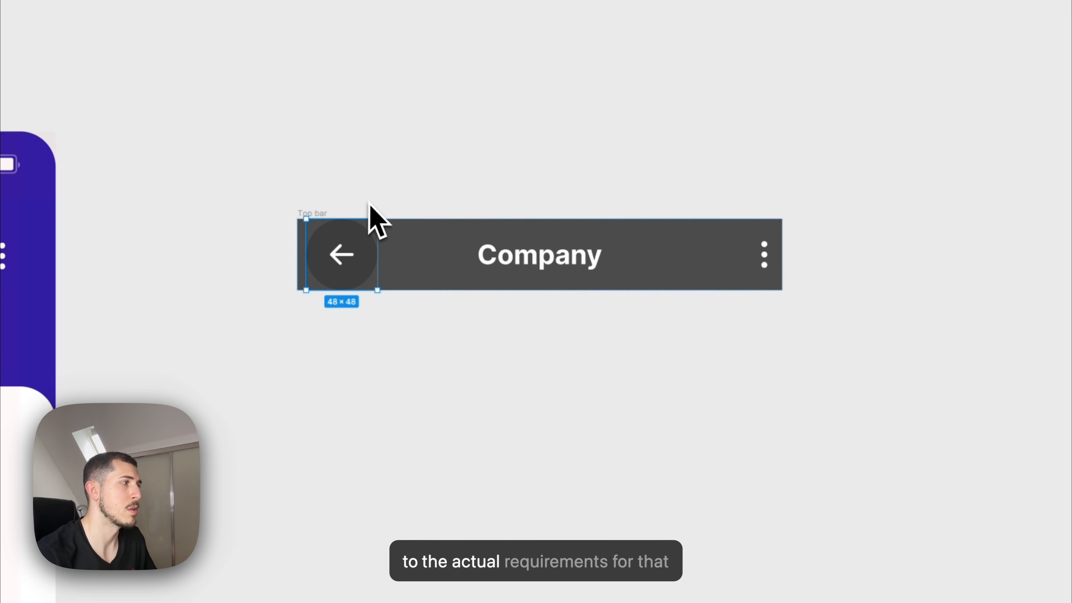
{"action": "key", "text": "super+z"}
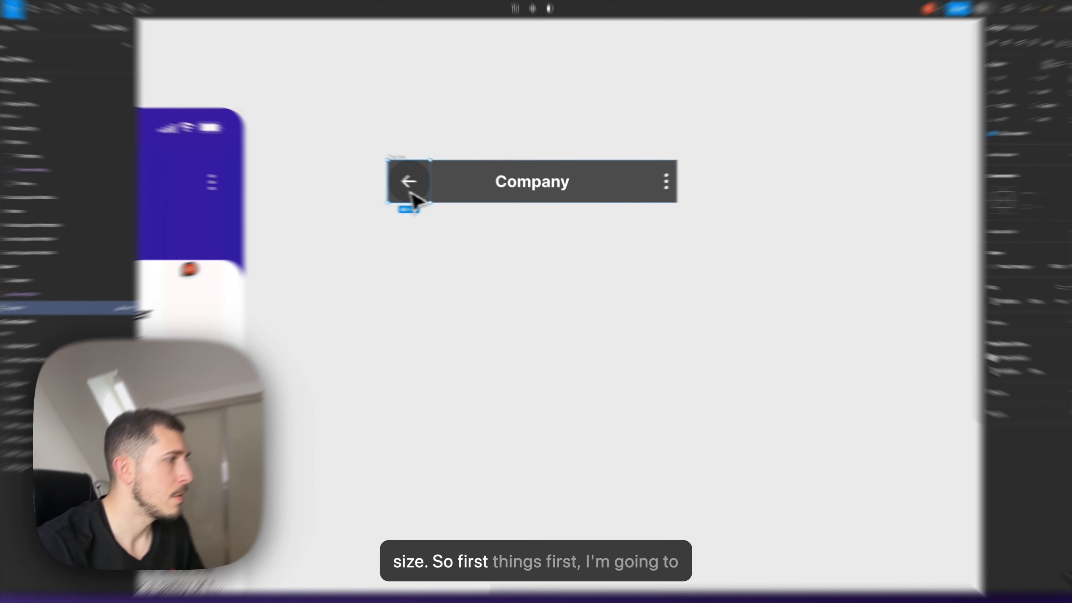
Place two copies of the back button frame below the top bar copy and replace the second one's arrow with the dots icon
{"action": "left_click_drag", "start_coordinate": [435, 197], "coordinate": [513, 291]}
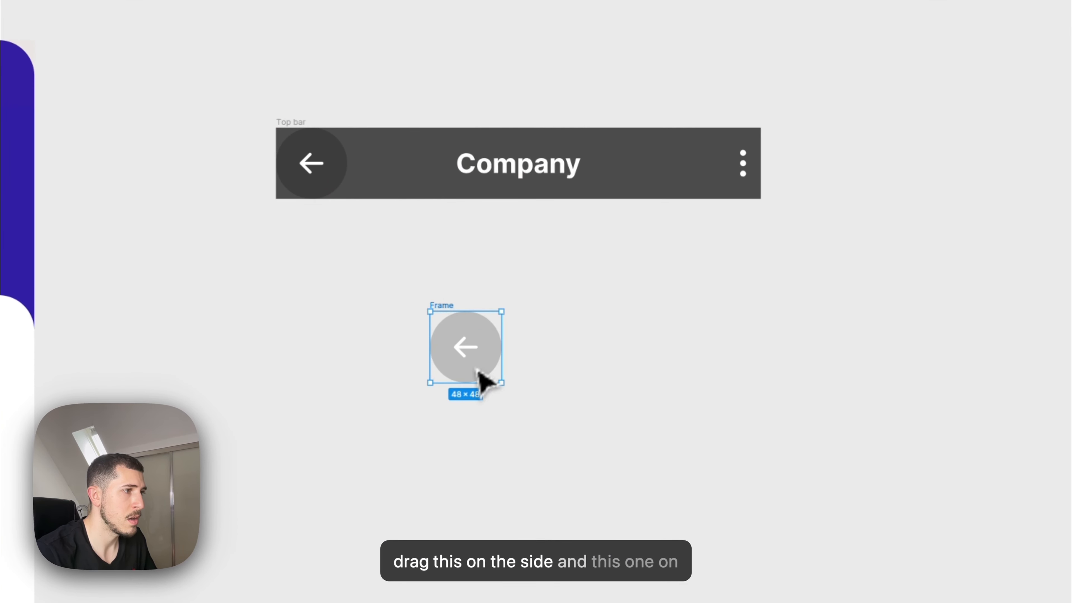
{"action": "left_click_drag", "start_coordinate": [477, 370], "coordinate": [681, 374]}
{"action": "left_click", "coordinate": [758, 382]}
{"action": "left_click_drag", "start_coordinate": [747, 176], "coordinate": [734, 211]}
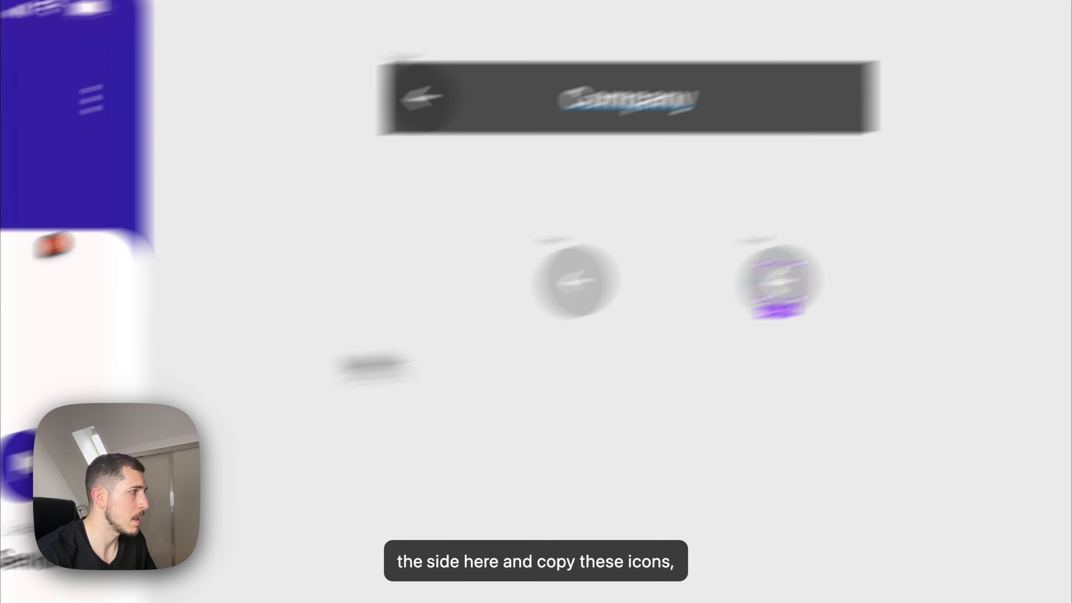
{"action": "key", "text": "BackSpace"}
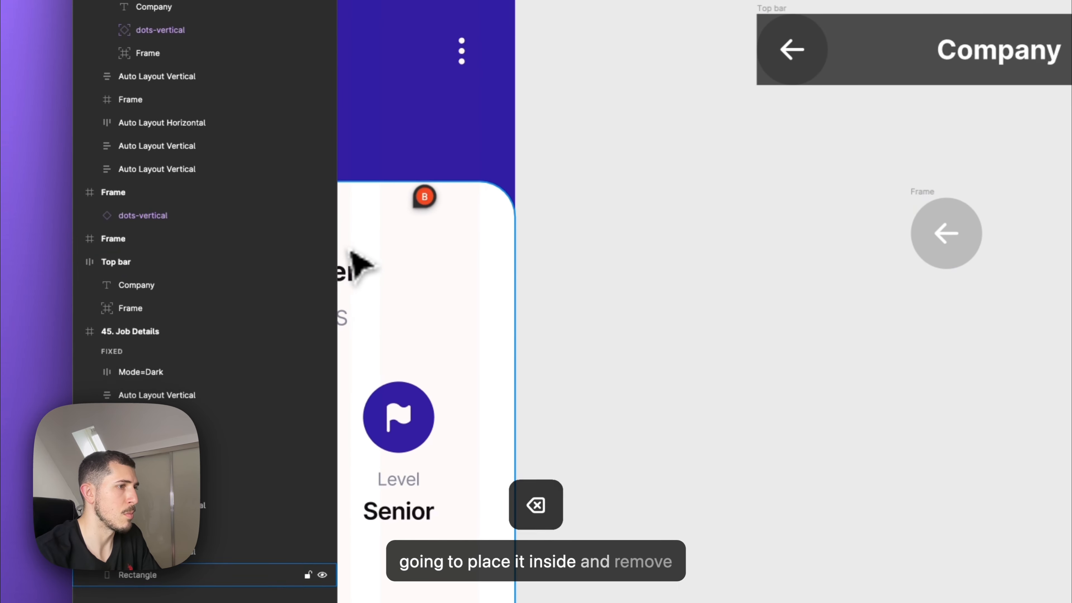
{"action": "left_click", "coordinate": [624, 232]}
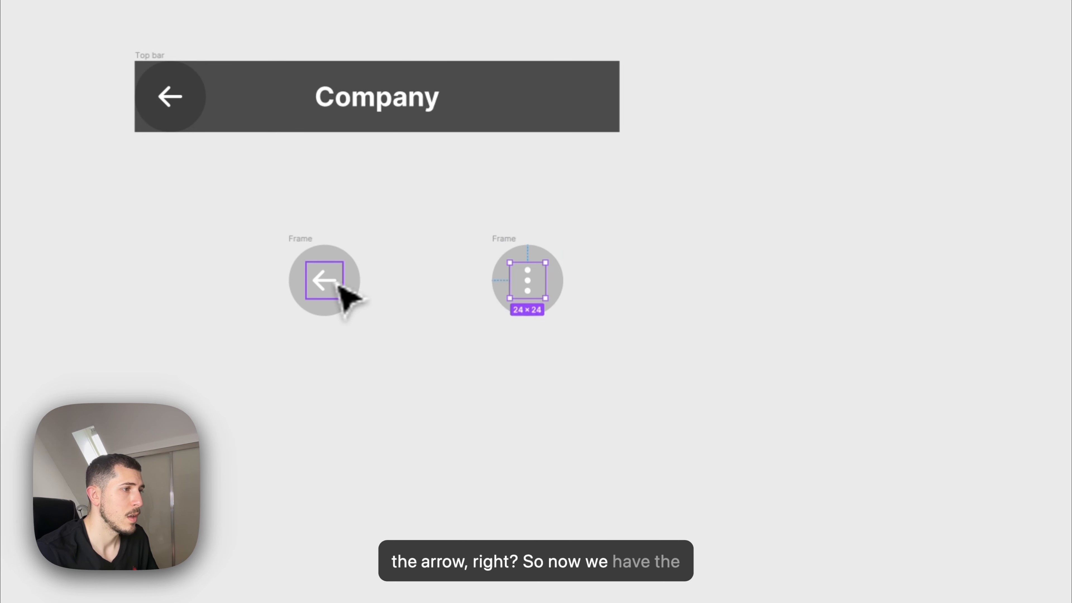
Remove the black 20% fill from the frame around the dots icon
{"action": "left_click", "coordinate": [514, 240]}
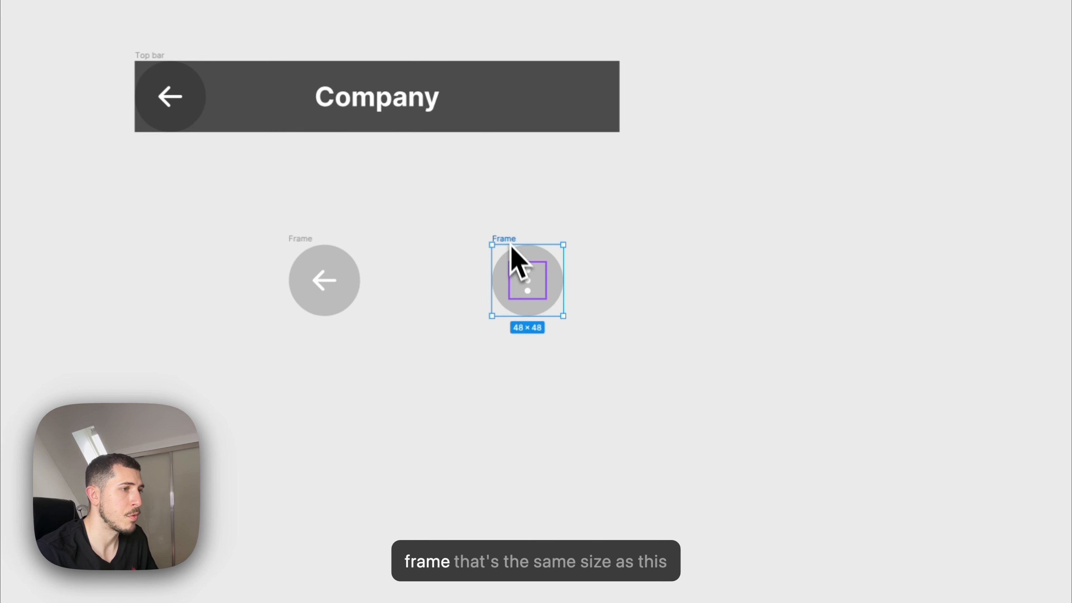
{"action": "left_click", "coordinate": [639, 334]}
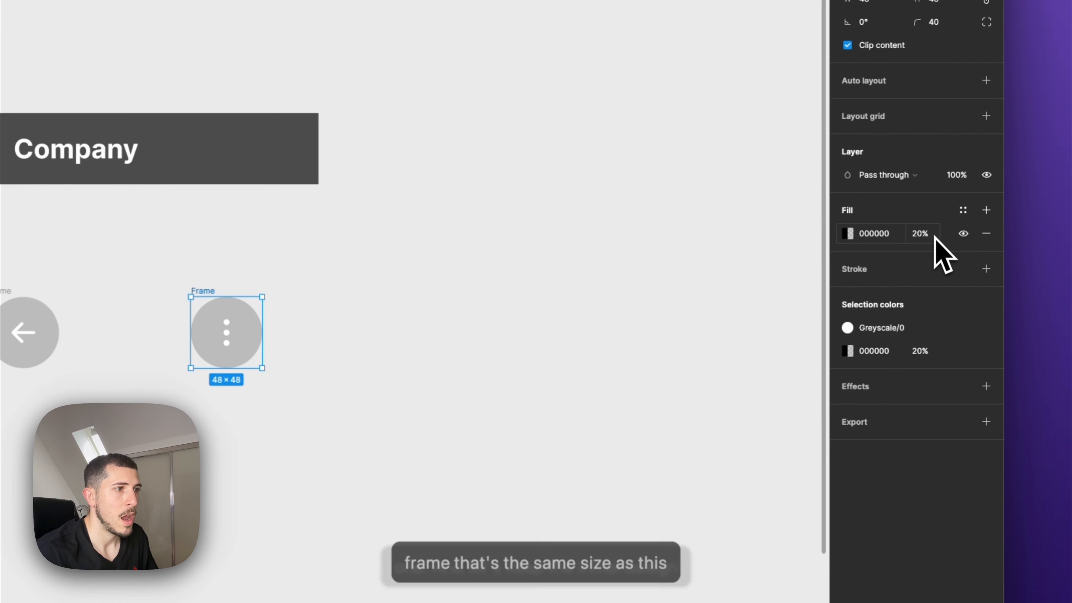
{"action": "left_click_drag", "start_coordinate": [91, 310], "coordinate": [125, 284]}
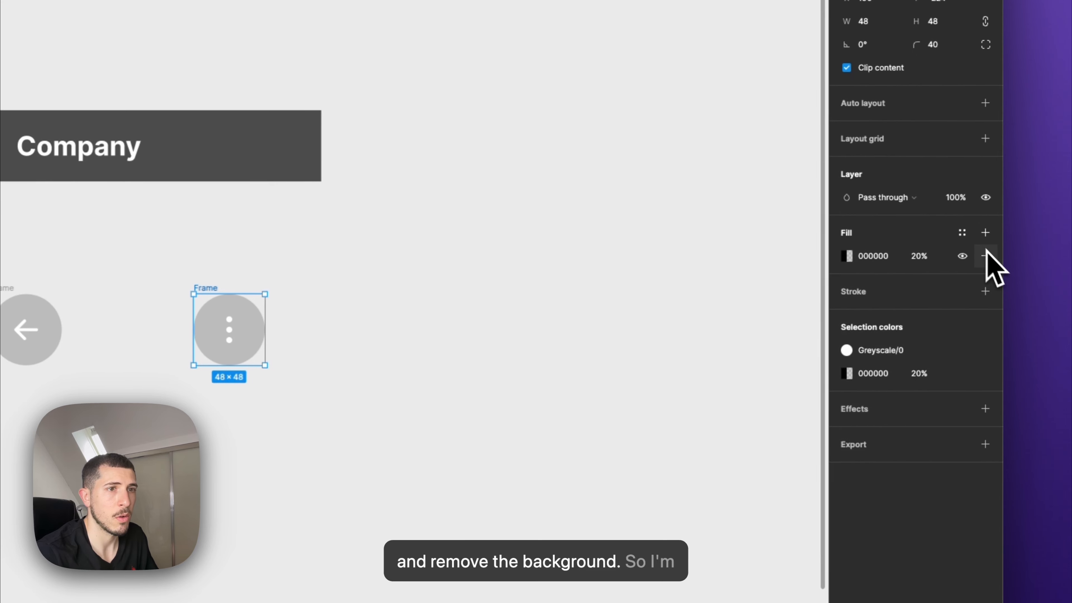
{"action": "left_click", "coordinate": [986, 255]}
Space the two icon frames farther apart and move the Company title out of the top bar copy into the gap between them
{"action": "left_click_drag", "start_coordinate": [375, 244], "coordinate": [0, 451]}
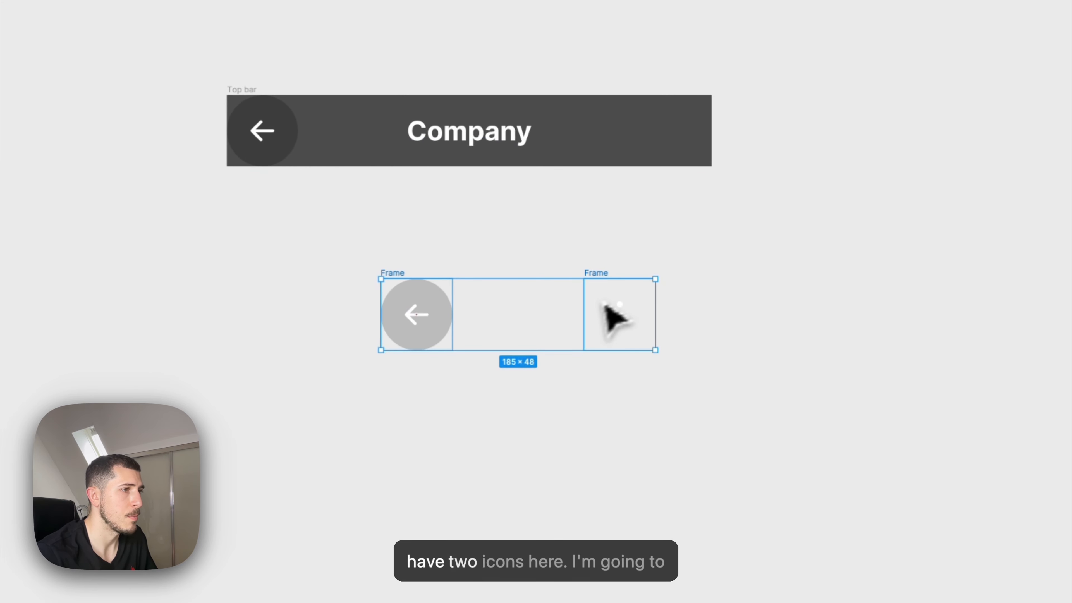
{"action": "left_click_drag", "start_coordinate": [714, 287], "coordinate": [761, 287]}
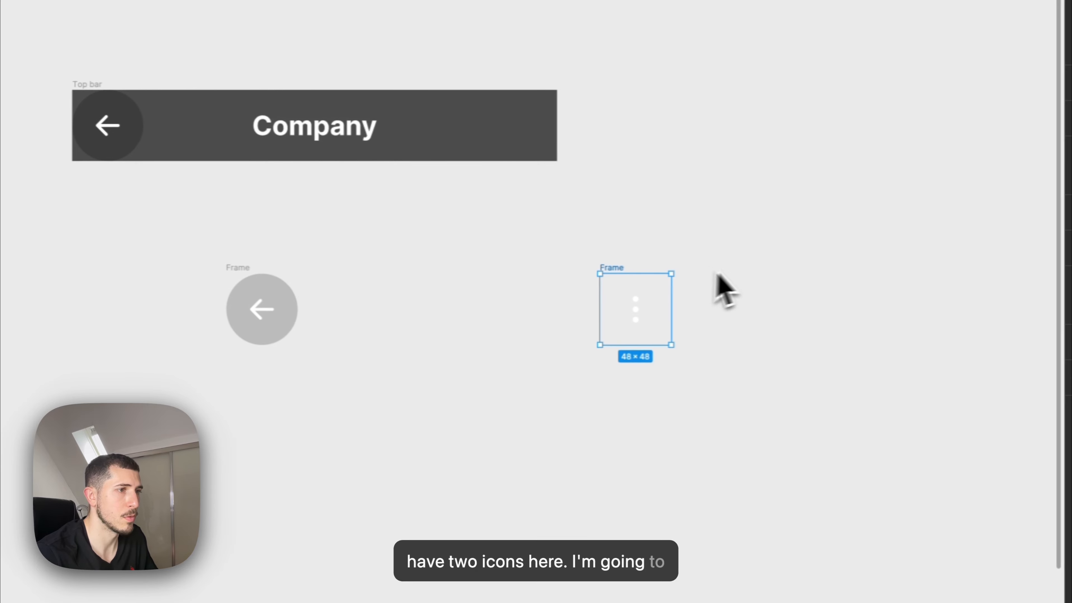
{"action": "left_click", "coordinate": [489, 137]}
{"action": "left_click_drag", "start_coordinate": [317, 134], "coordinate": [444, 307]}
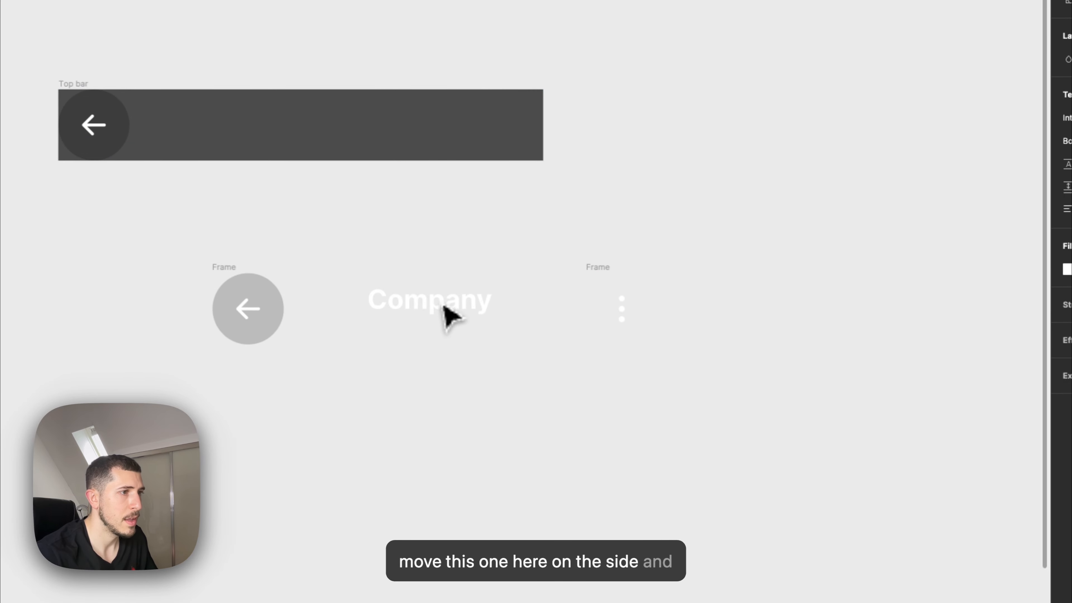
Set the Company title to auto width and keep it between the two icon frames
{"action": "left_click_drag", "start_coordinate": [759, 440], "coordinate": [87, 243]}
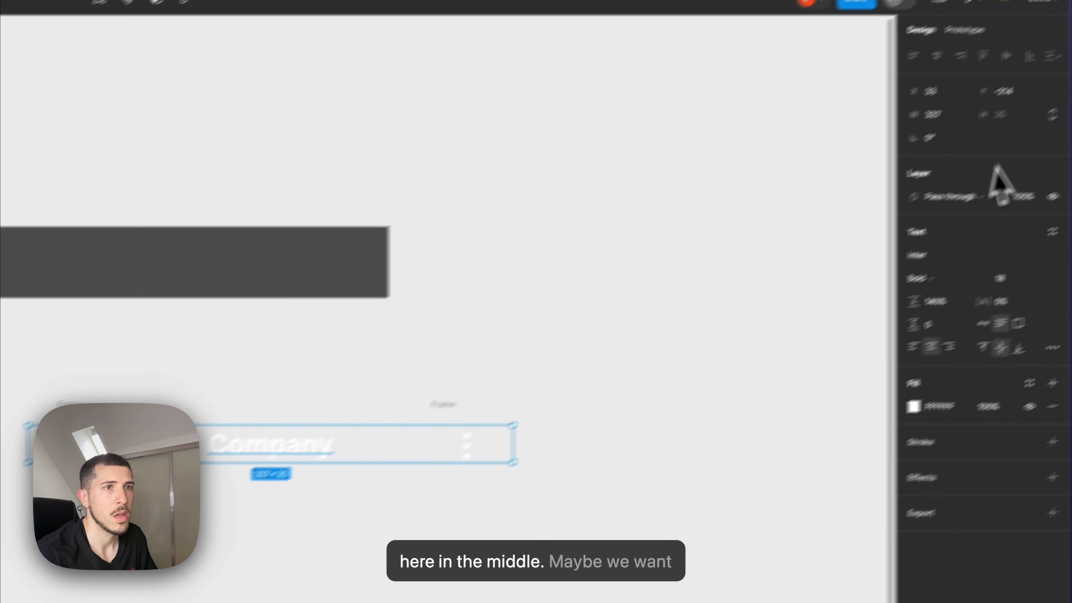
{"action": "left_click", "coordinate": [682, 319]}
{"action": "left_click", "coordinate": [531, 265]}
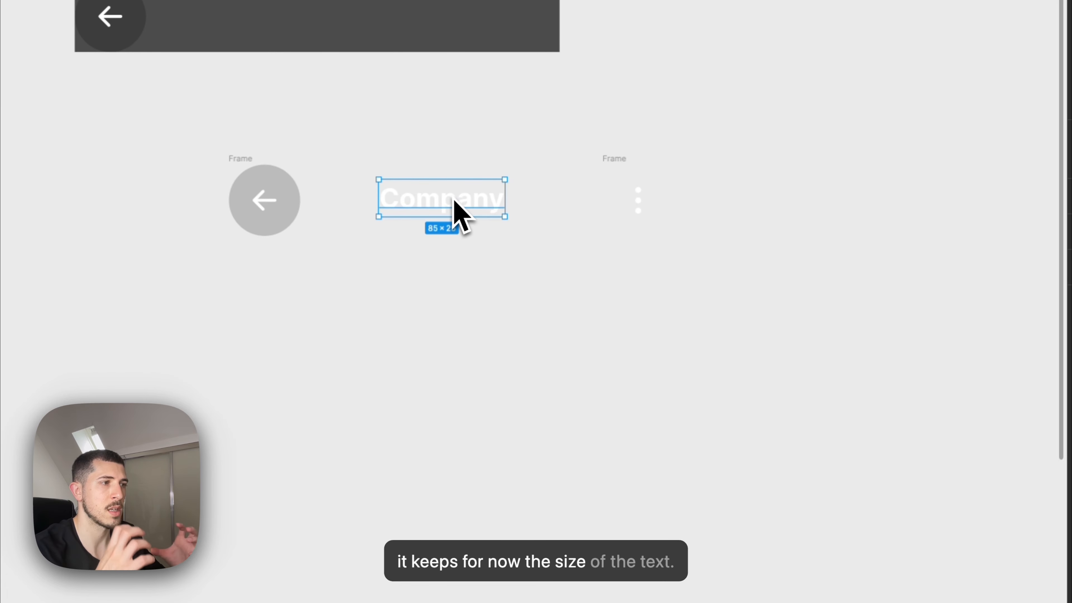
Wrap the back button, Company title and dots frame in an auto layout and place it in the Company screen's top bar
{"action": "left_click_drag", "start_coordinate": [709, 372], "coordinate": [103, 121]}
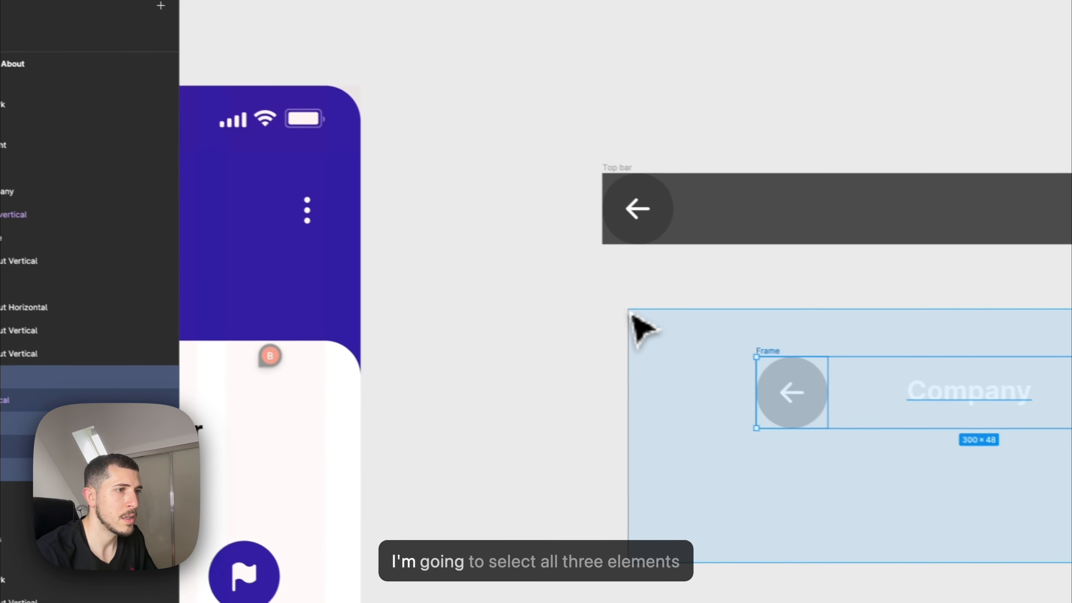
{"action": "left_click_drag", "start_coordinate": [631, 313], "coordinate": [629, 310]}
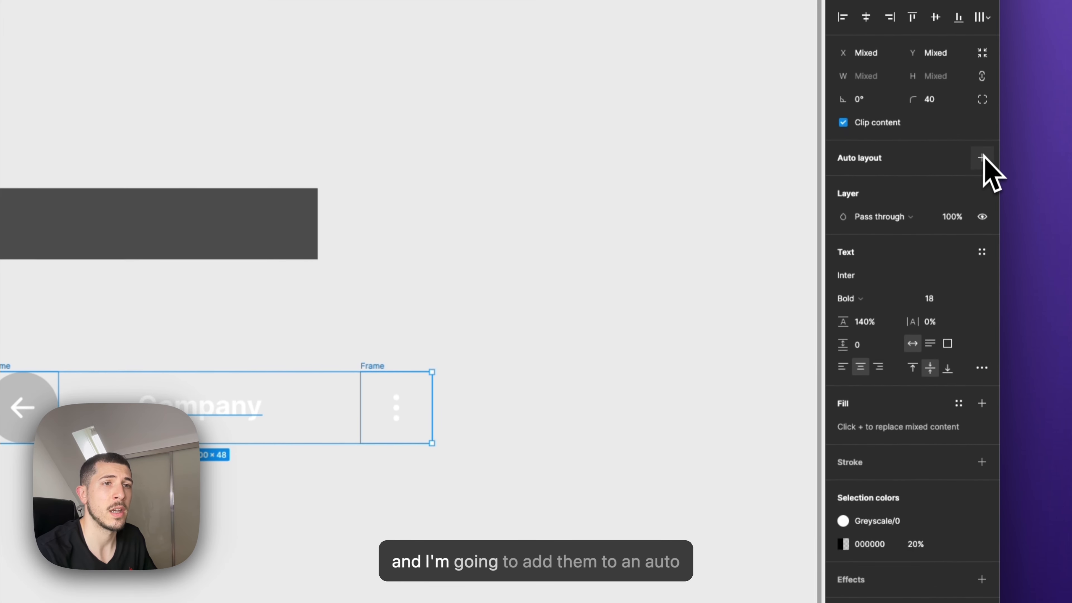
{"action": "left_click", "coordinate": [982, 163]}
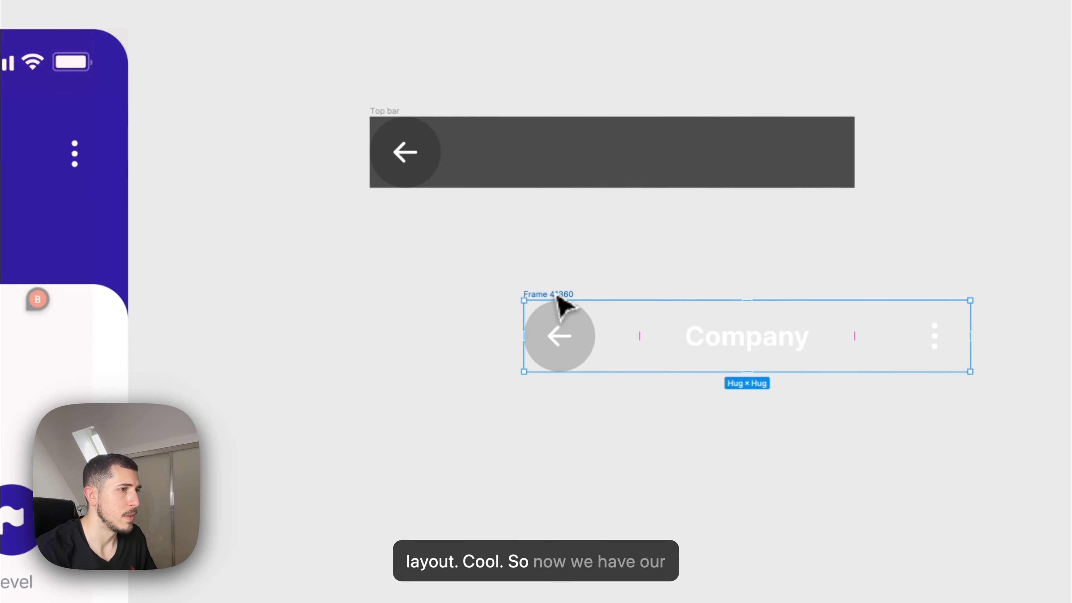
{"action": "left_click_drag", "start_coordinate": [553, 295], "coordinate": [448, 300]}
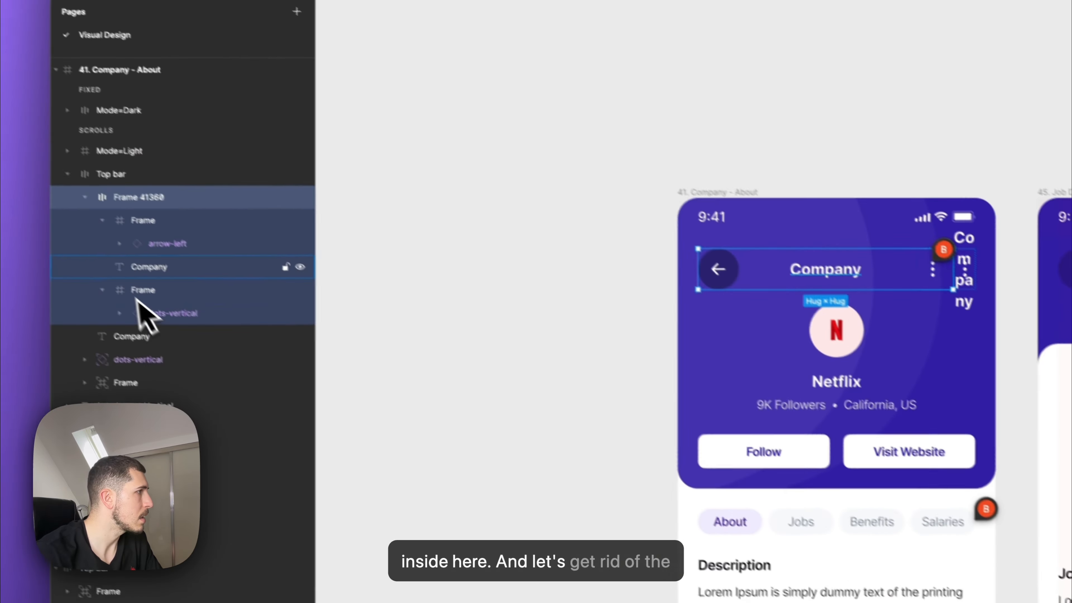
Delete the old Company text, dots-vertical icon and back-button frame left inside the Top bar beside the new auto layout frame
{"action": "left_click", "coordinate": [85, 197]}
{"action": "left_click", "coordinate": [145, 224]}
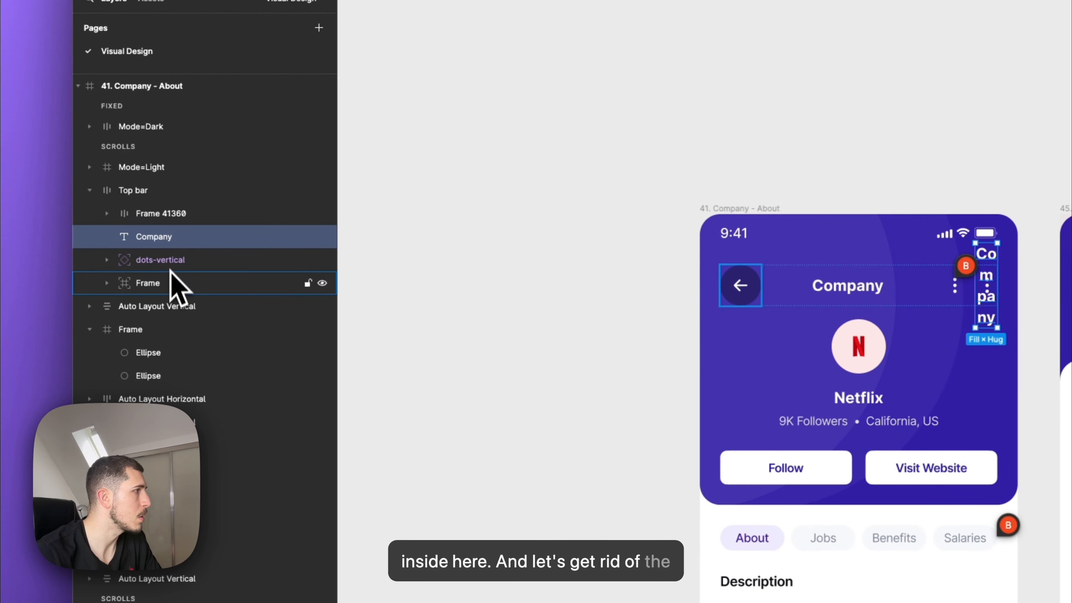
{"action": "left_click", "coordinate": [174, 274], "text": "shift"}
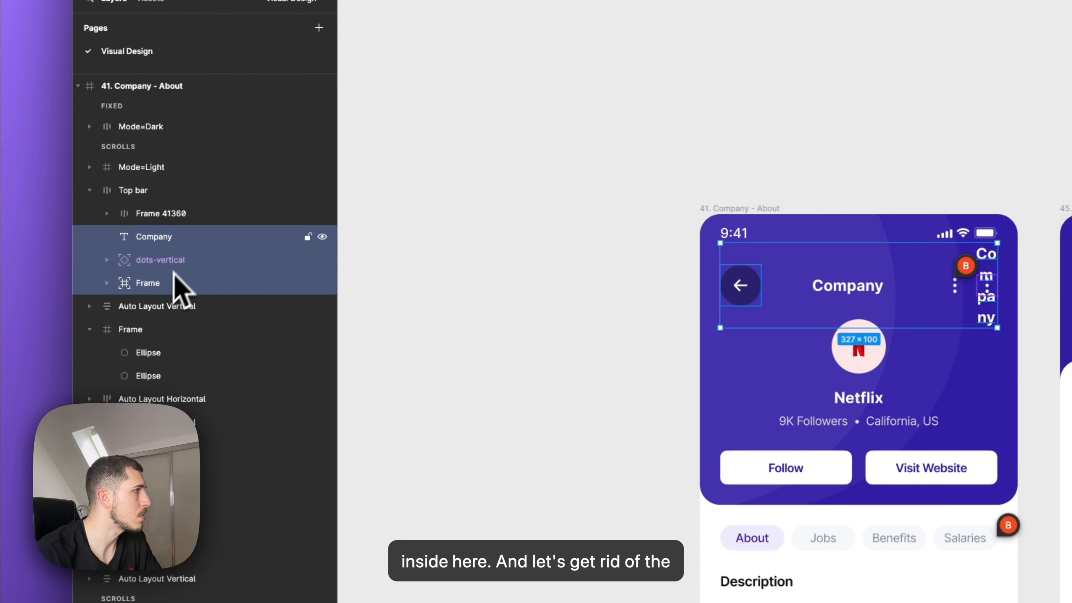
{"action": "key", "text": "shift+a"}
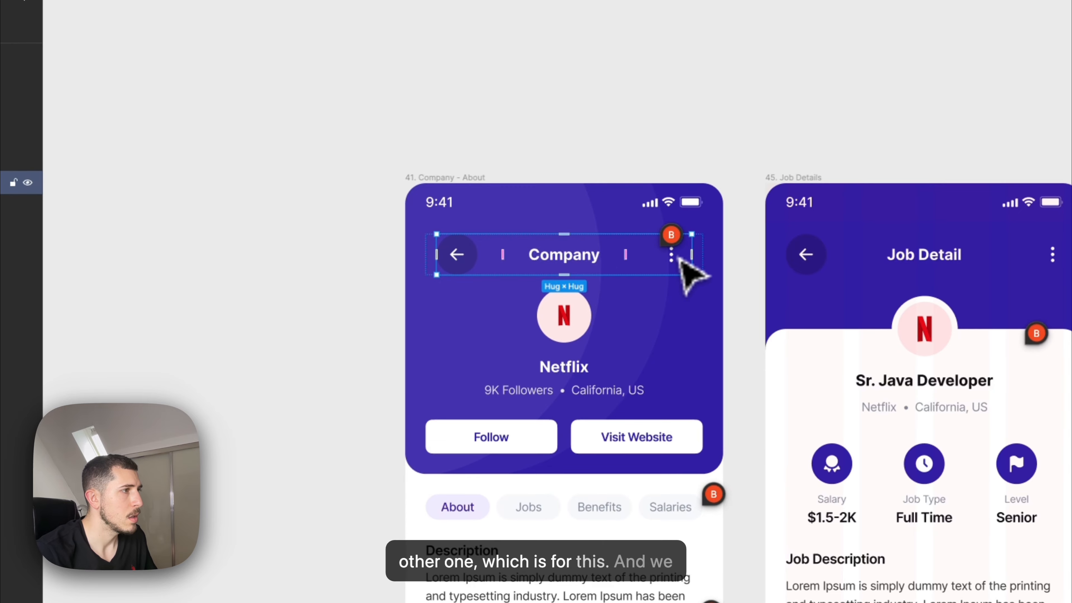
Set the width of the new auto layout frame inside the Top bar to Fill container
{"action": "scroll", "coordinate": [523, 270], "scroll_direction": "up", "scroll_amount": 5}
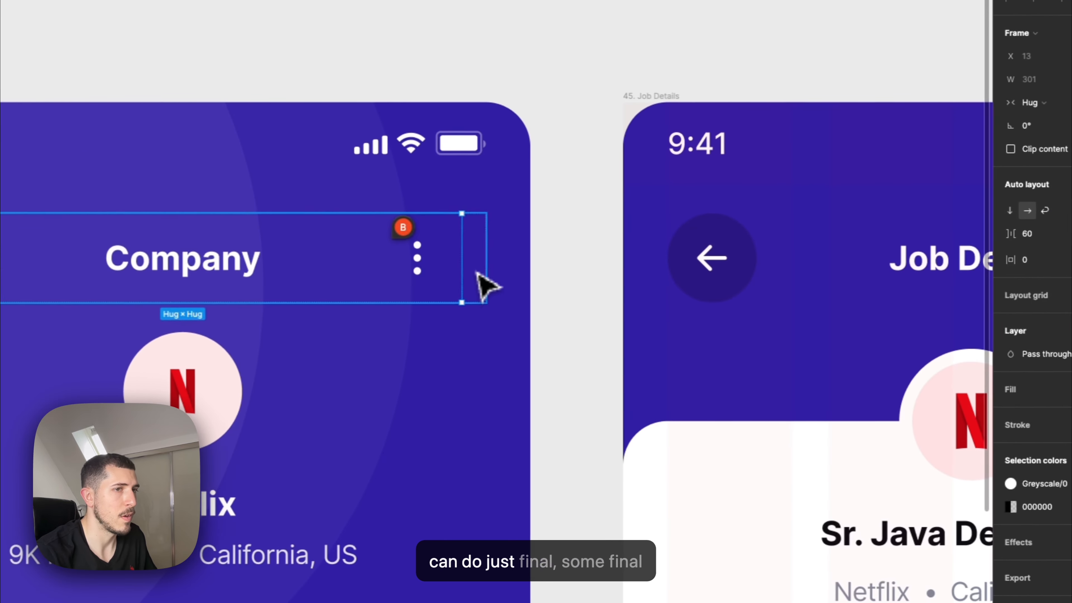
{"action": "left_click", "coordinate": [553, 275]}
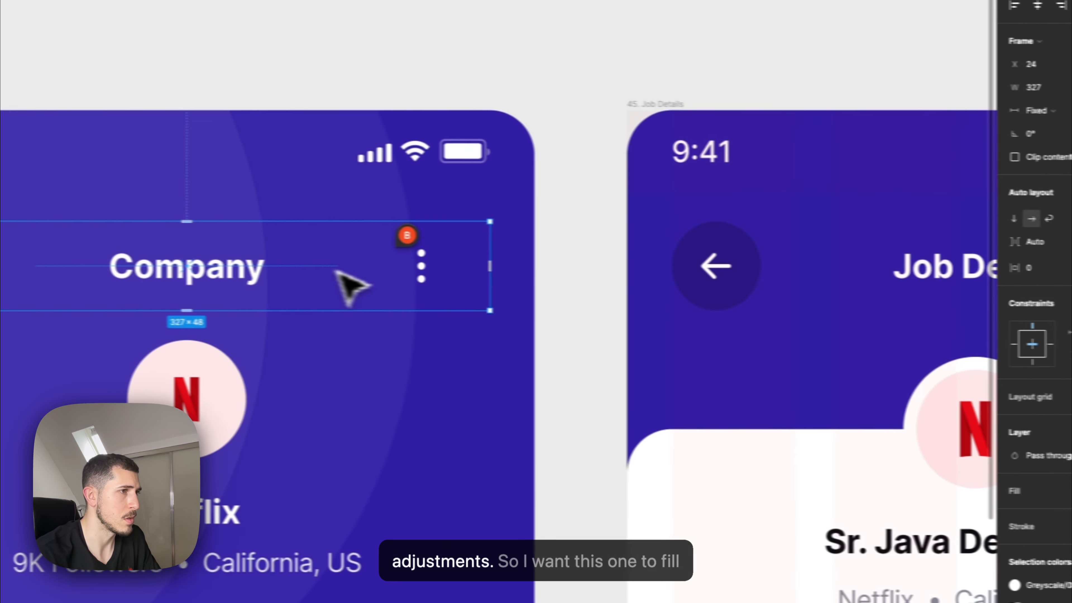
{"action": "left_click", "coordinate": [338, 273]}
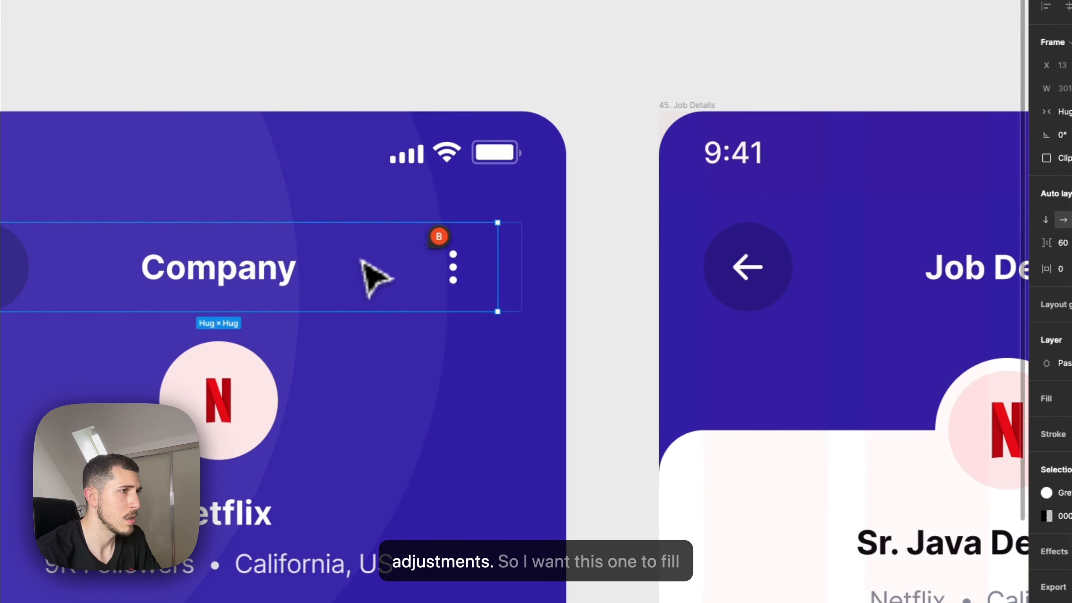
{"action": "left_click", "coordinate": [1038, 111]}
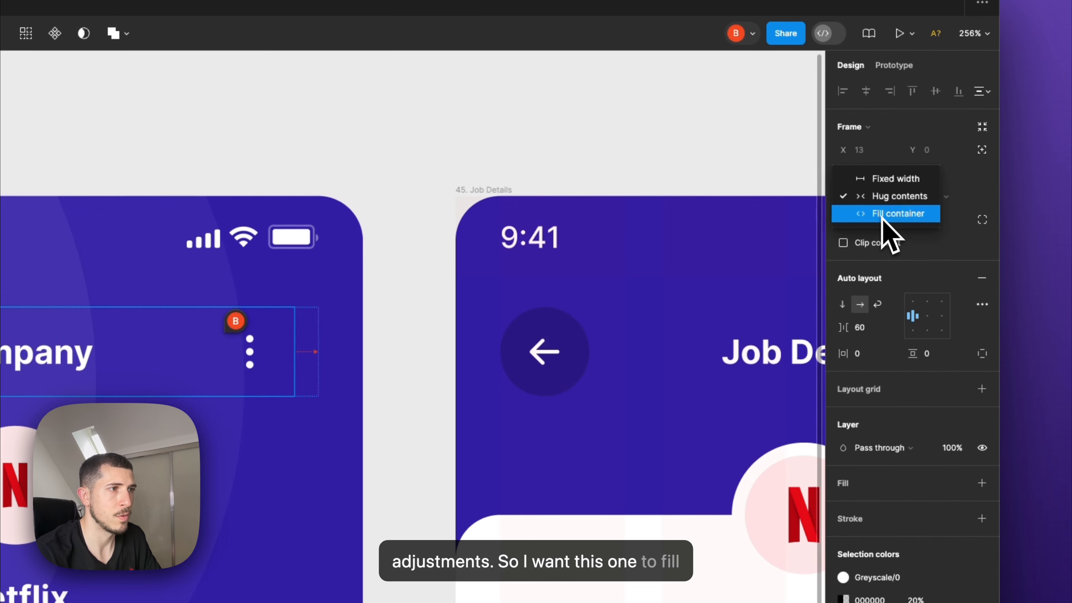
{"action": "left_click", "coordinate": [886, 213]}
Set the Company title's width to Fill container and keep the Top bar's gap between items on Auto
{"action": "left_click", "coordinate": [219, 371]}
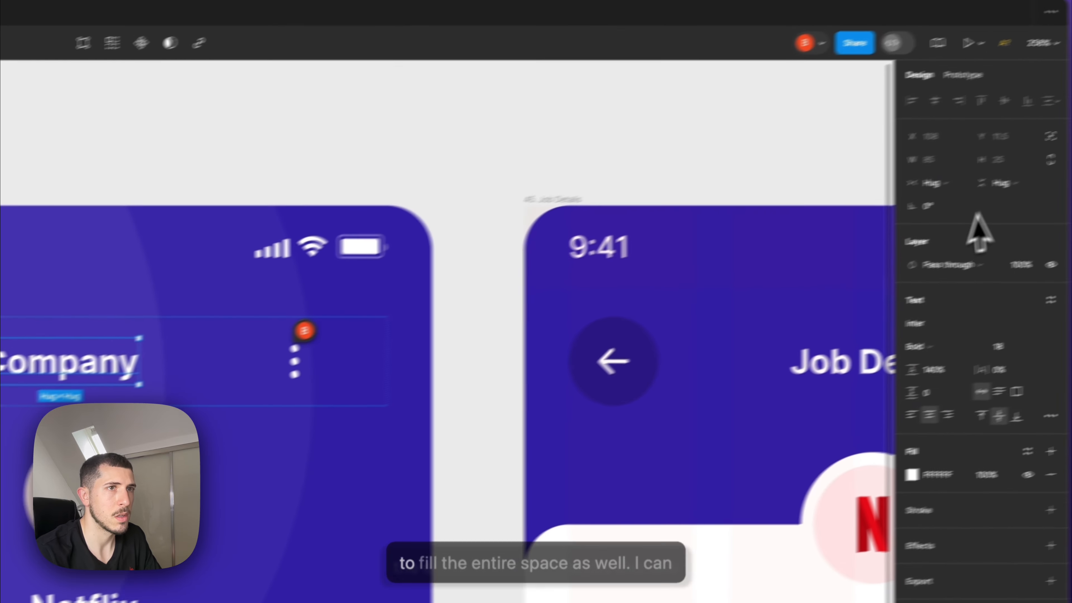
{"action": "left_click", "coordinate": [876, 202]}
{"action": "left_click", "coordinate": [898, 222]}
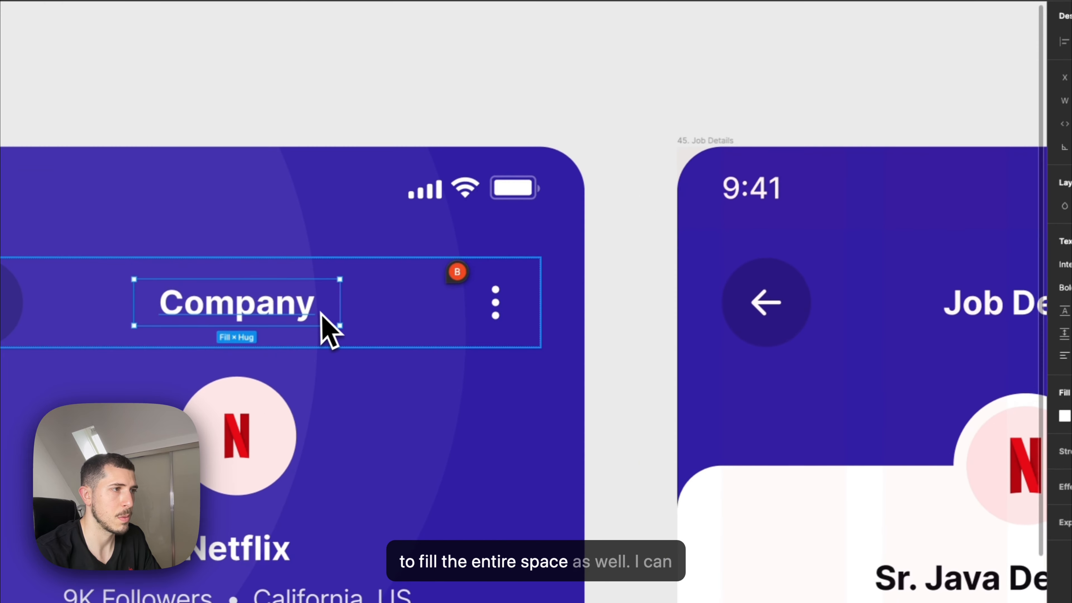
{"action": "left_click", "coordinate": [348, 320]}
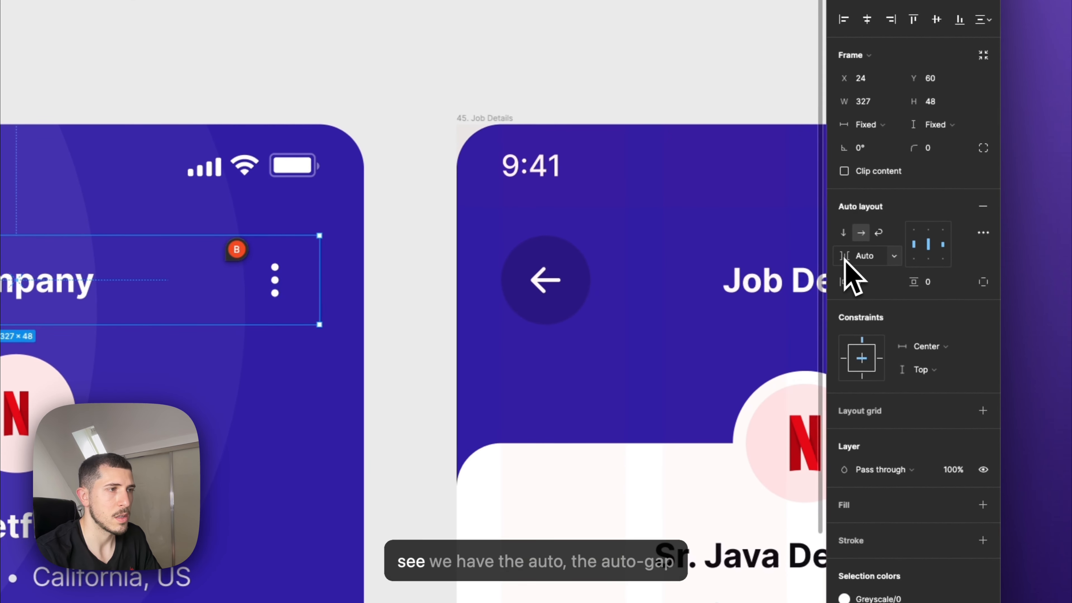
{"action": "left_click", "coordinate": [890, 261]}
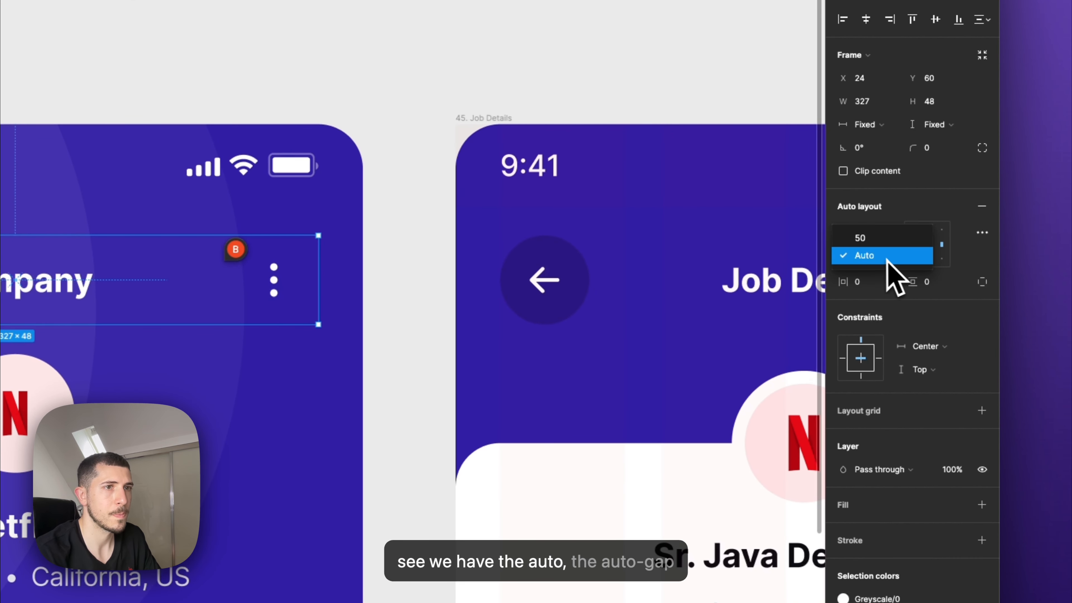
{"action": "left_click", "coordinate": [896, 257]}
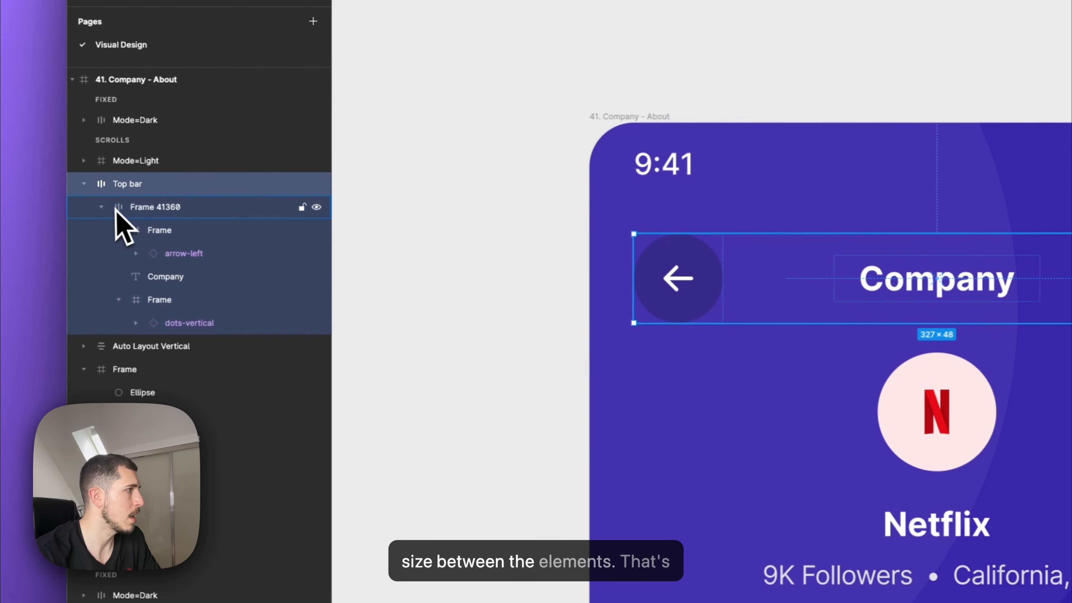
{"action": "left_click", "coordinate": [145, 201]}
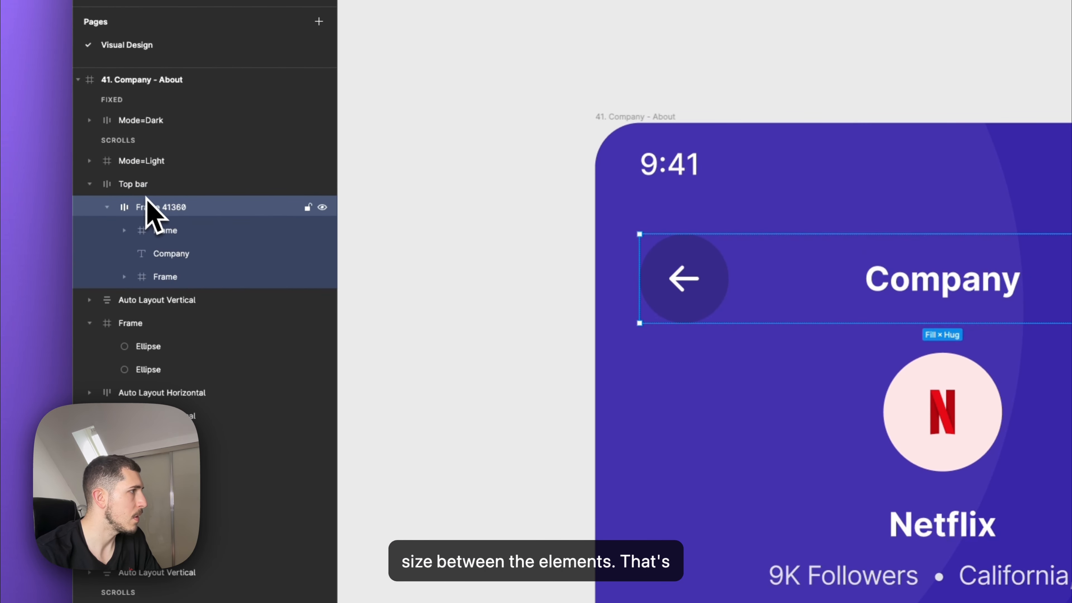
{"action": "right_click", "coordinate": [165, 211]}
{"action": "key", "text": "Escape"}
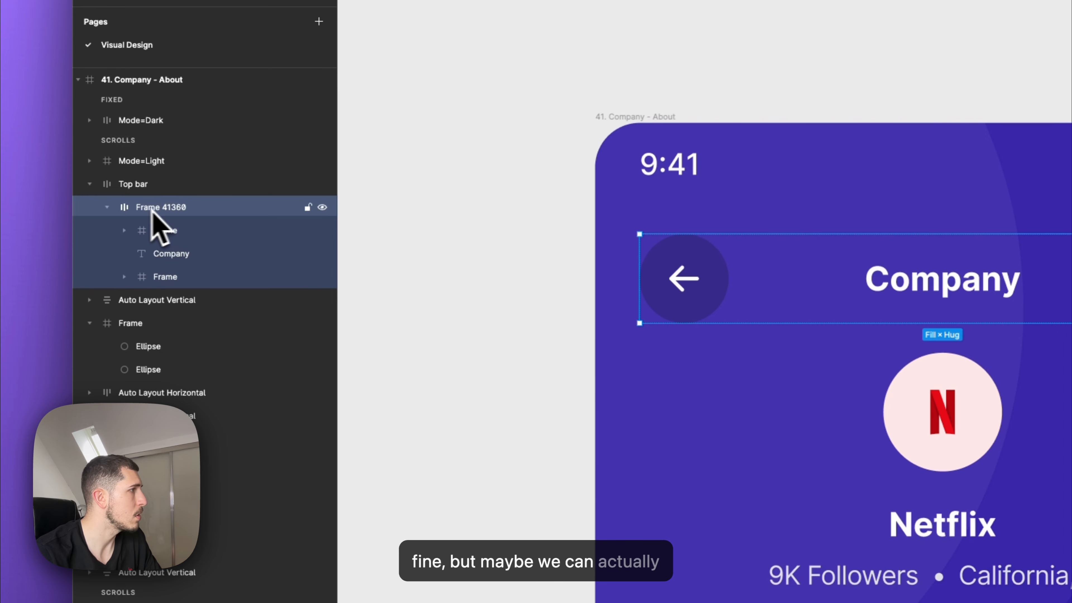
{"action": "right_click", "coordinate": [169, 209]}
{"action": "left_click", "coordinate": [152, 203]}
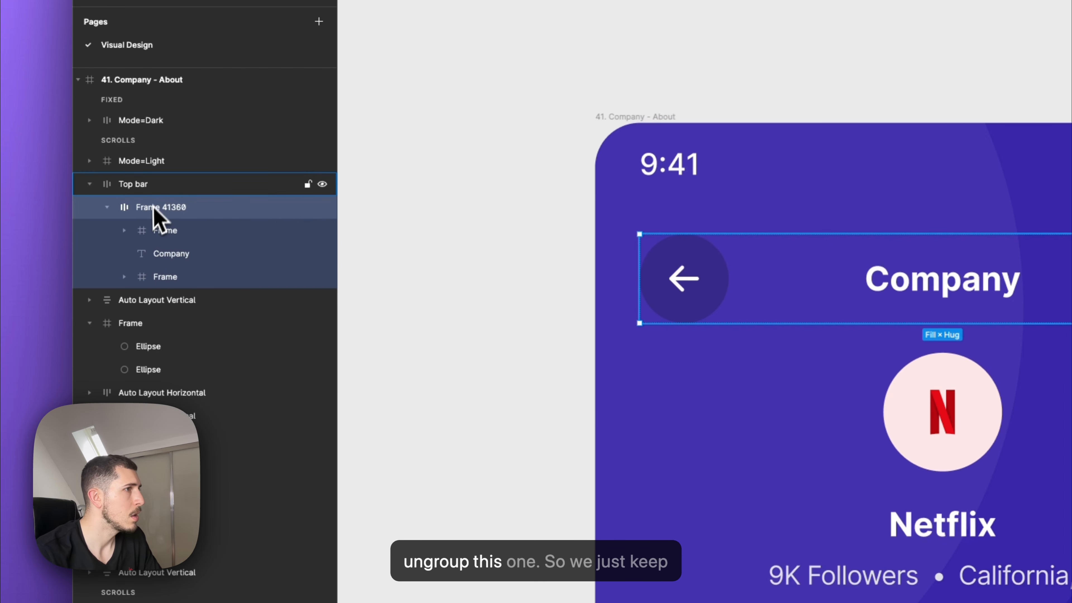
{"action": "left_click", "coordinate": [155, 189]}
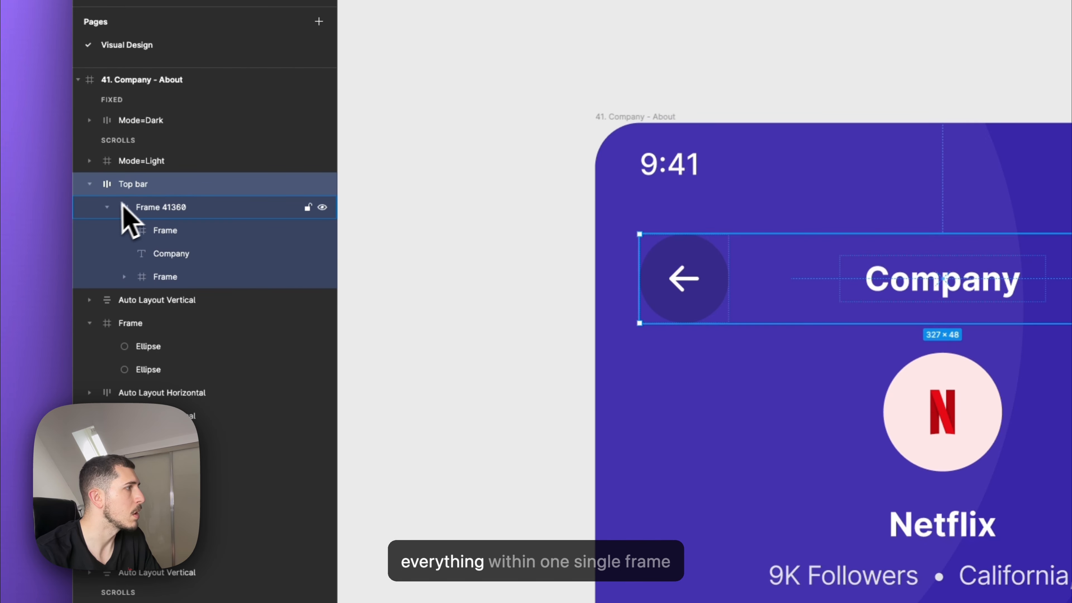
{"action": "left_click", "coordinate": [107, 207]}
{"action": "right_click", "coordinate": [151, 207]}
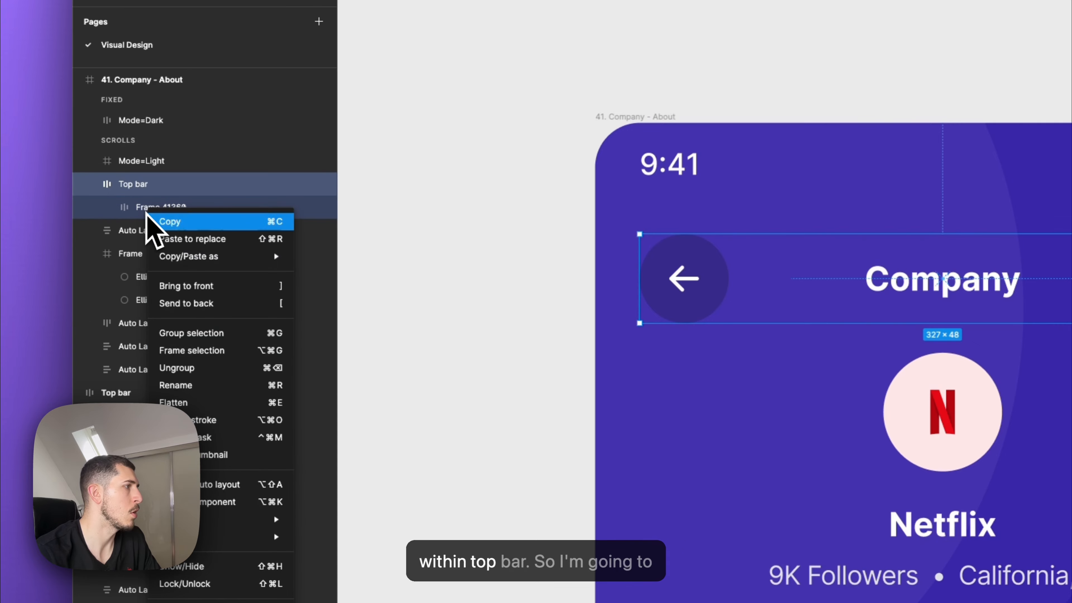
{"action": "left_click", "coordinate": [201, 369]}
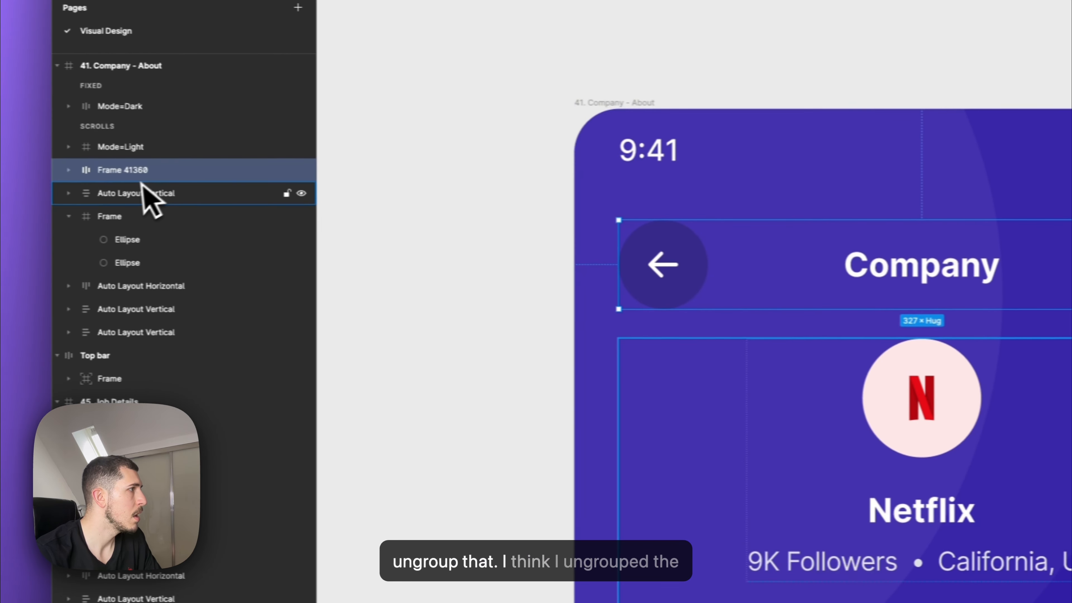
{"action": "key", "text": "super+z"}
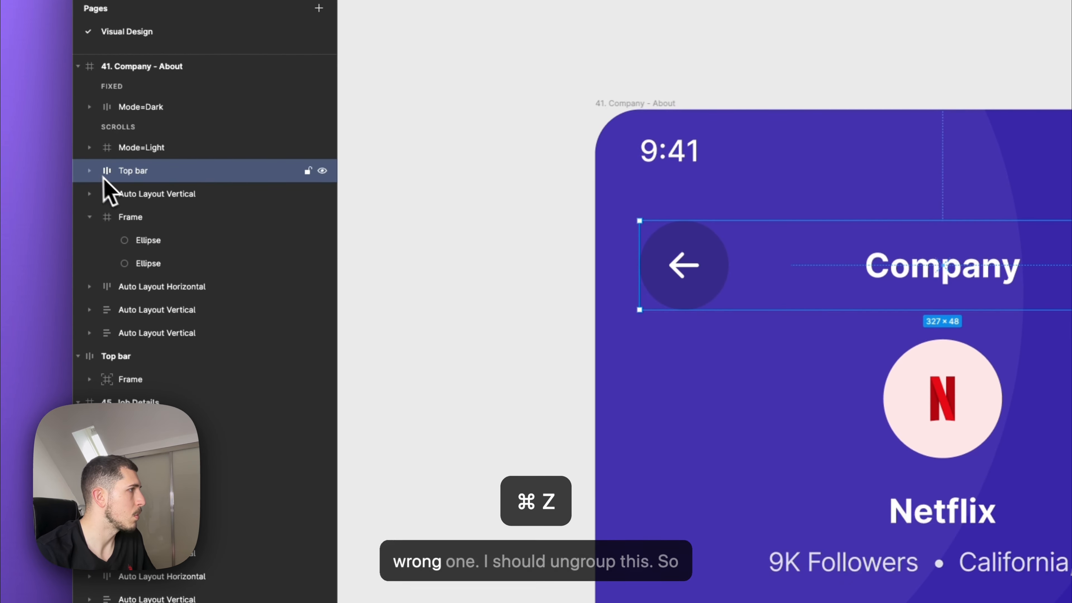
Ungroup the auto layout frame nested inside the Top bar so its three items sit directly in the bar
{"action": "left_click", "coordinate": [90, 171]}
{"action": "right_click", "coordinate": [153, 198]}
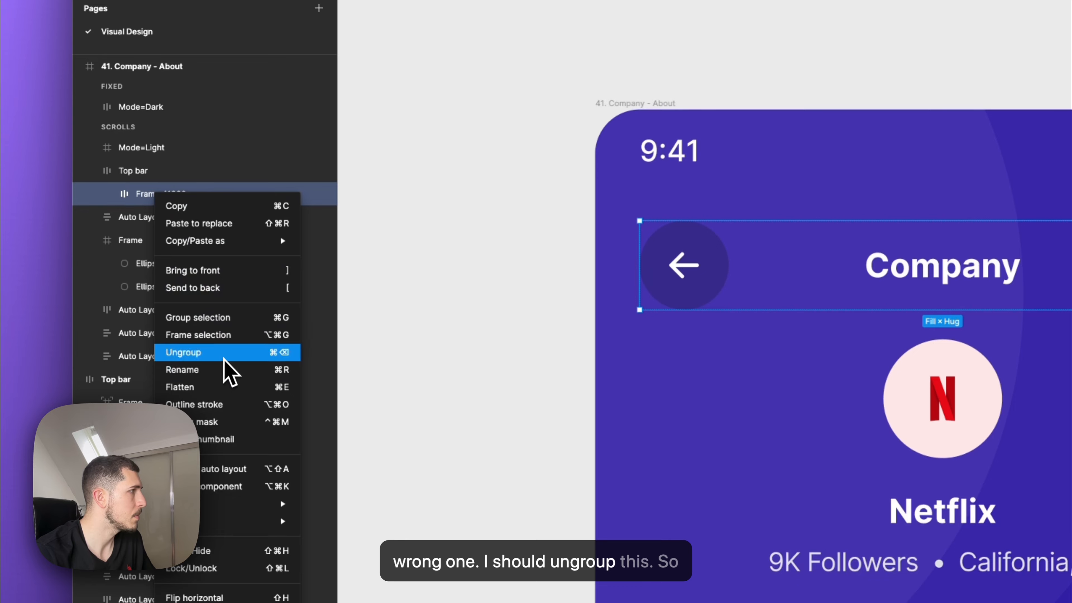
{"action": "left_click", "coordinate": [224, 352]}
Inspect the sizing of the back button frame, dots frame and Company title in the Top bar
{"action": "left_click", "coordinate": [83, 216]}
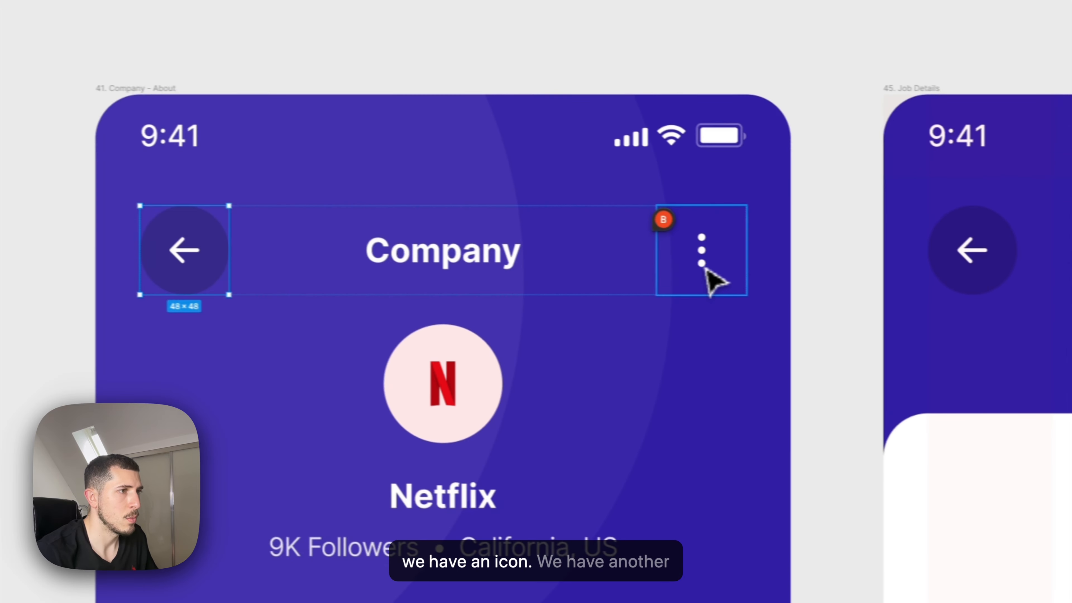
{"action": "left_click", "coordinate": [707, 272]}
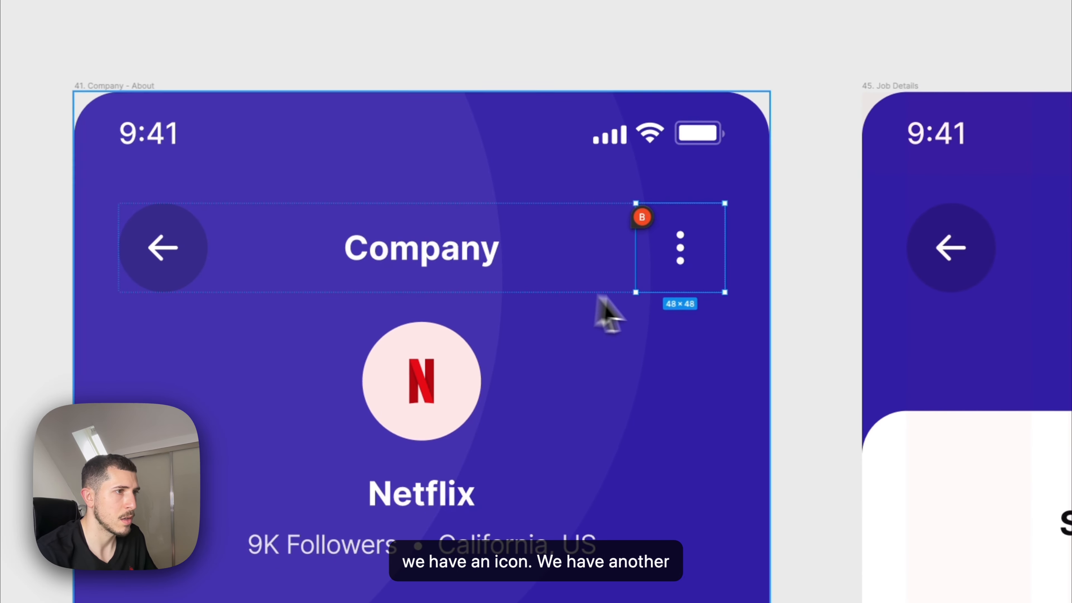
{"action": "left_click", "coordinate": [448, 256]}
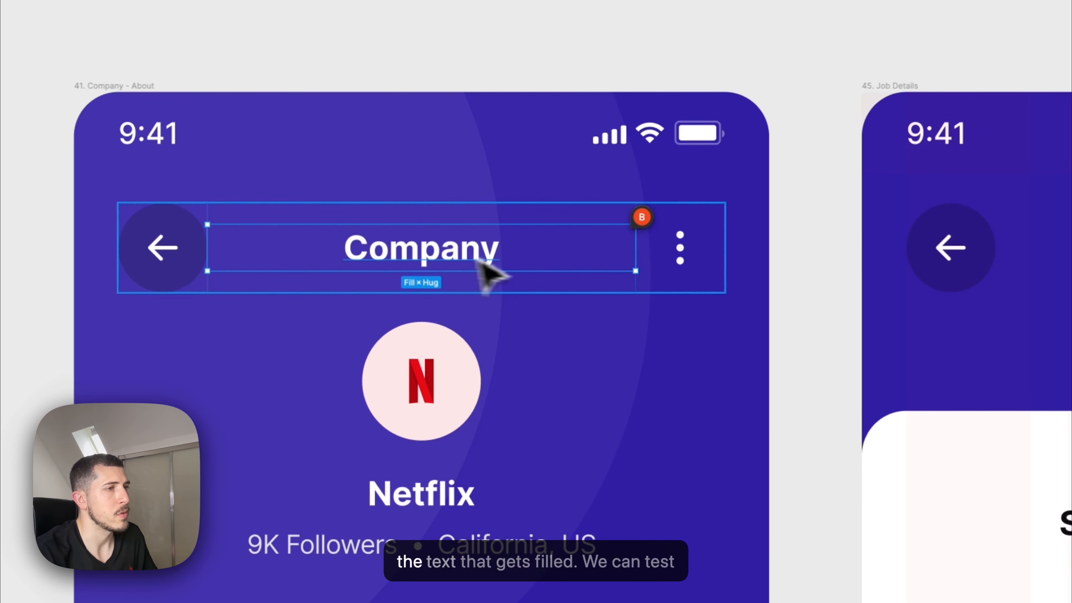
Test the Top bar's responsiveness by narrowing its frame, and undo the resize
{"action": "left_click", "coordinate": [810, 254]}
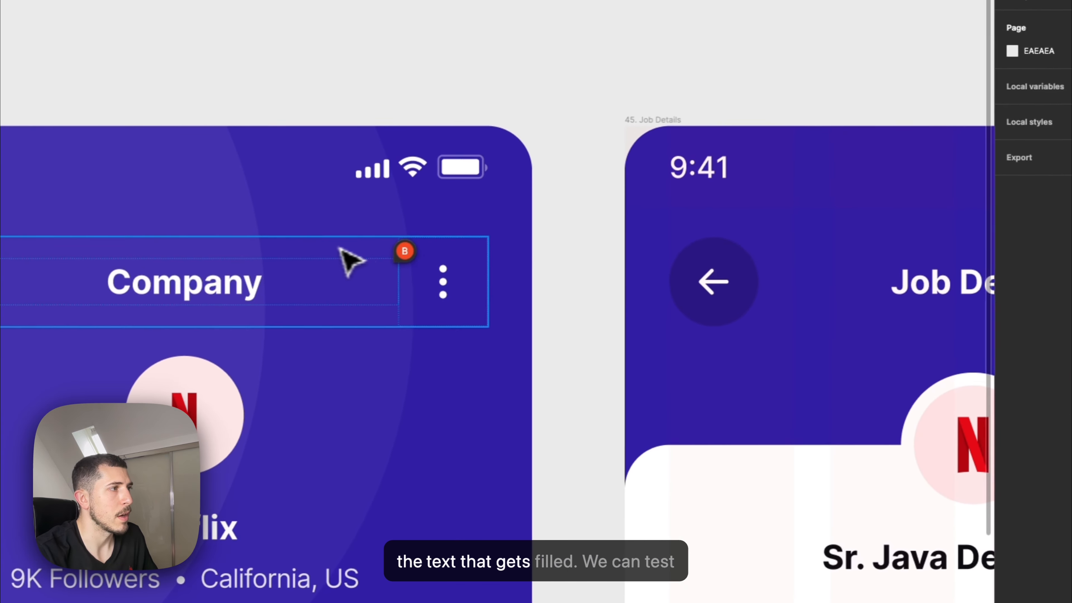
{"action": "left_click", "coordinate": [349, 259]}
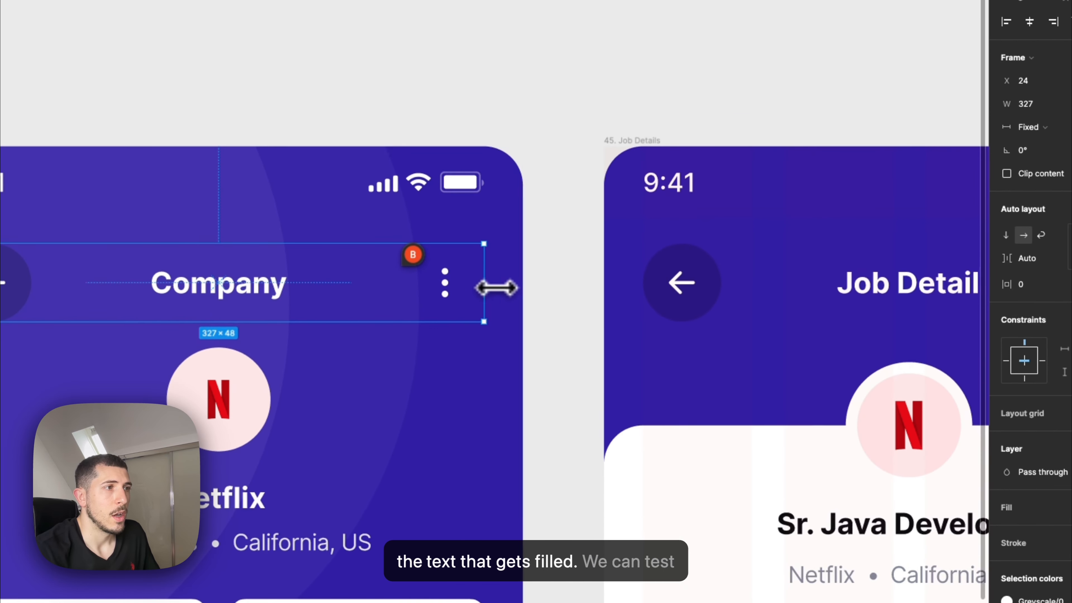
{"action": "left_click_drag", "start_coordinate": [482, 291], "coordinate": [427, 308]}
{"action": "key", "text": "super+z"}
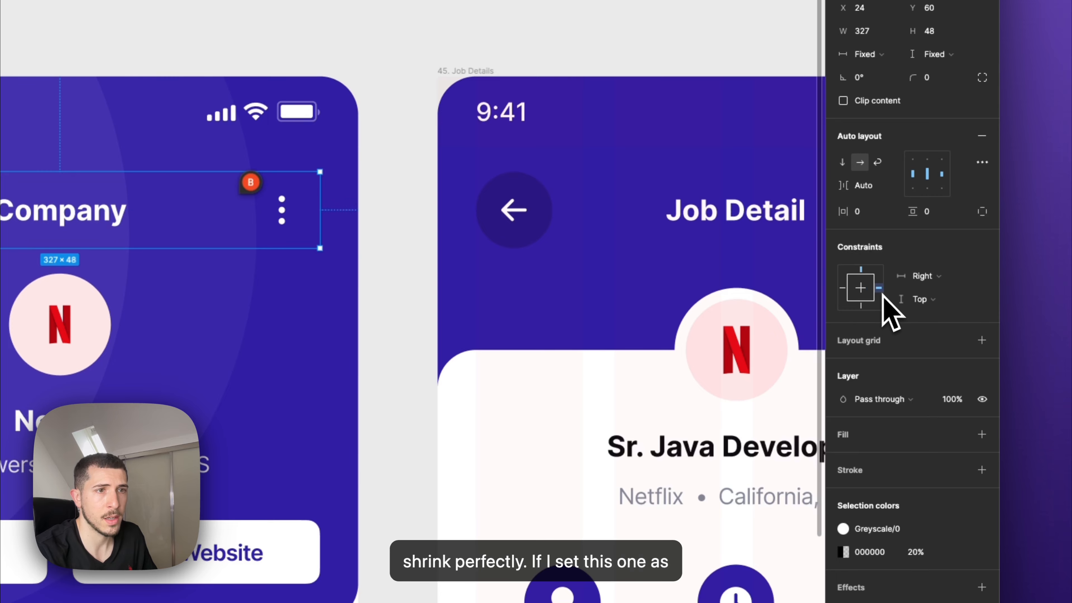
Set the Top bar's horizontal constraint to Scale and test it by widening the Company screen, undoing that resize
{"action": "left_click", "coordinate": [936, 277]}
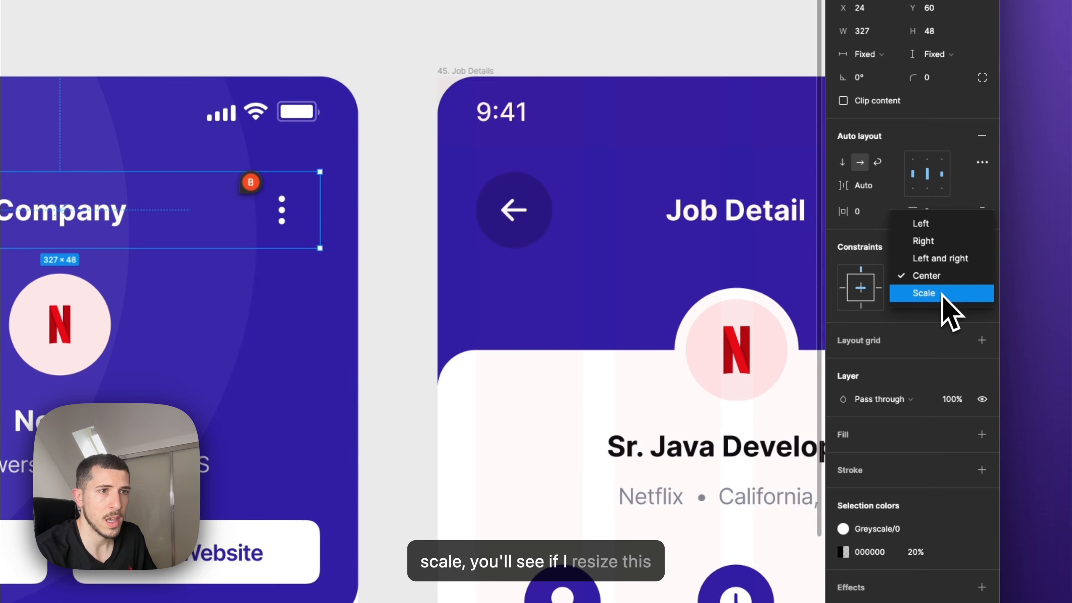
{"action": "left_click", "coordinate": [942, 294]}
{"action": "left_click", "coordinate": [285, 224]}
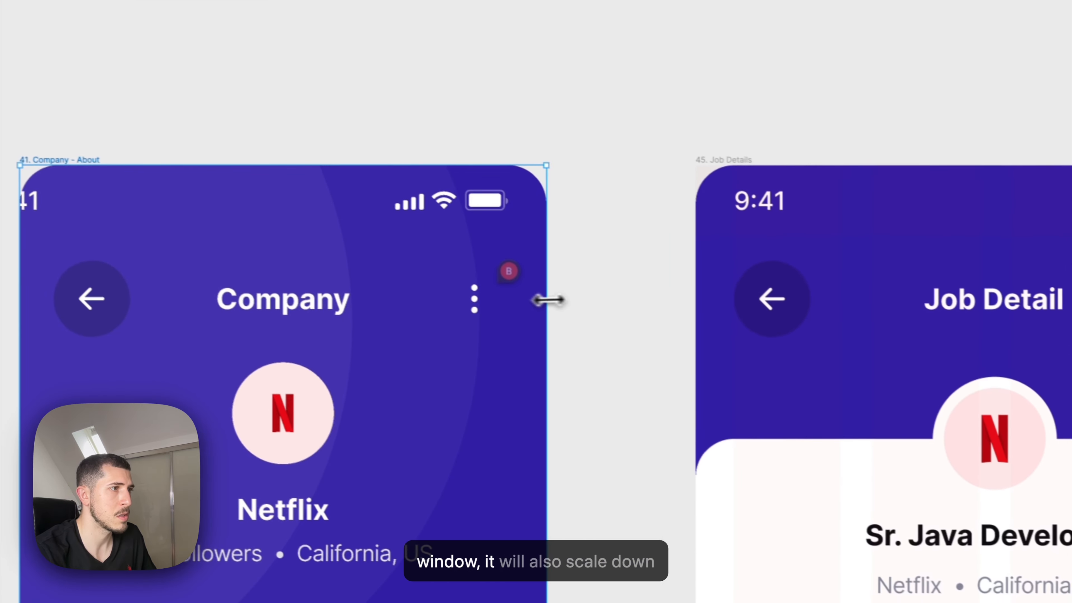
{"action": "left_click_drag", "start_coordinate": [548, 299], "coordinate": [667, 300]}
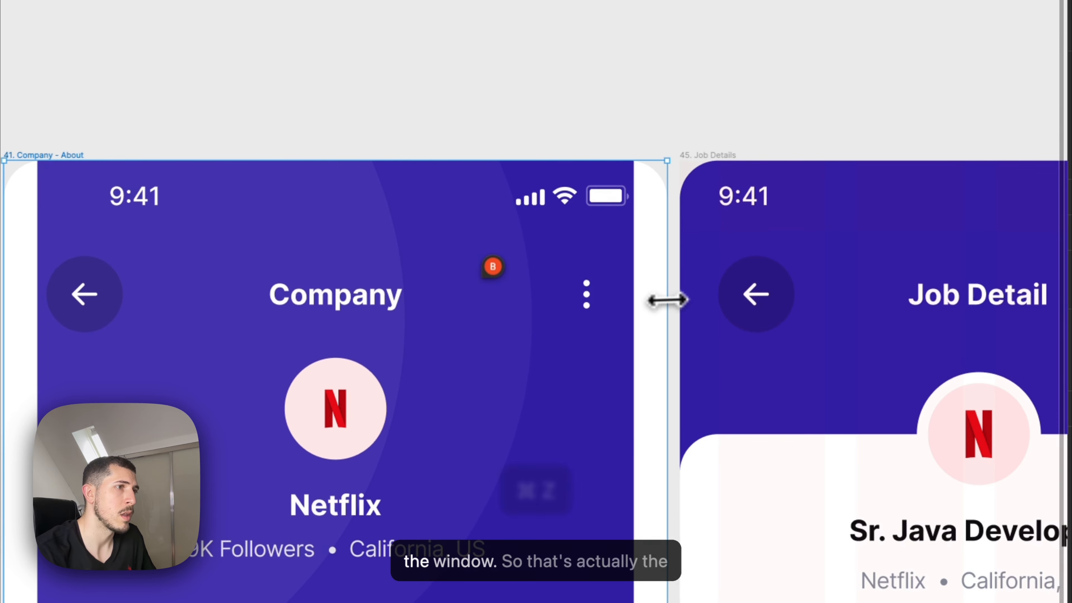
{"action": "key", "text": "super+z"}
{"action": "left_click", "coordinate": [519, 328]}
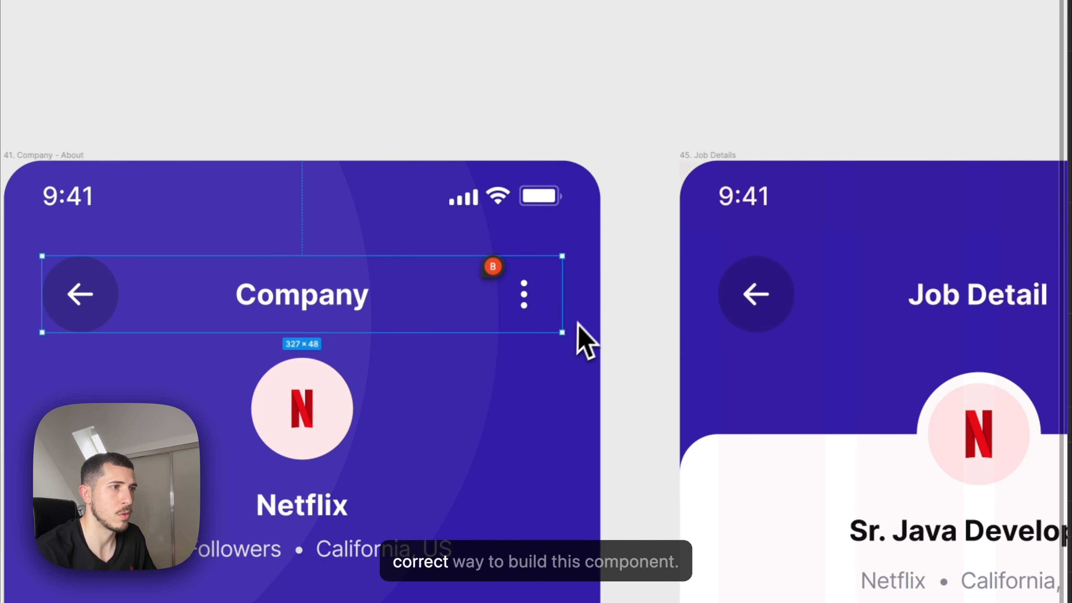
Resolve the "Responsive header component." comment on the Company screen's header
{"action": "scroll", "coordinate": [574, 359], "scroll_direction": "down", "scroll_amount": 5}
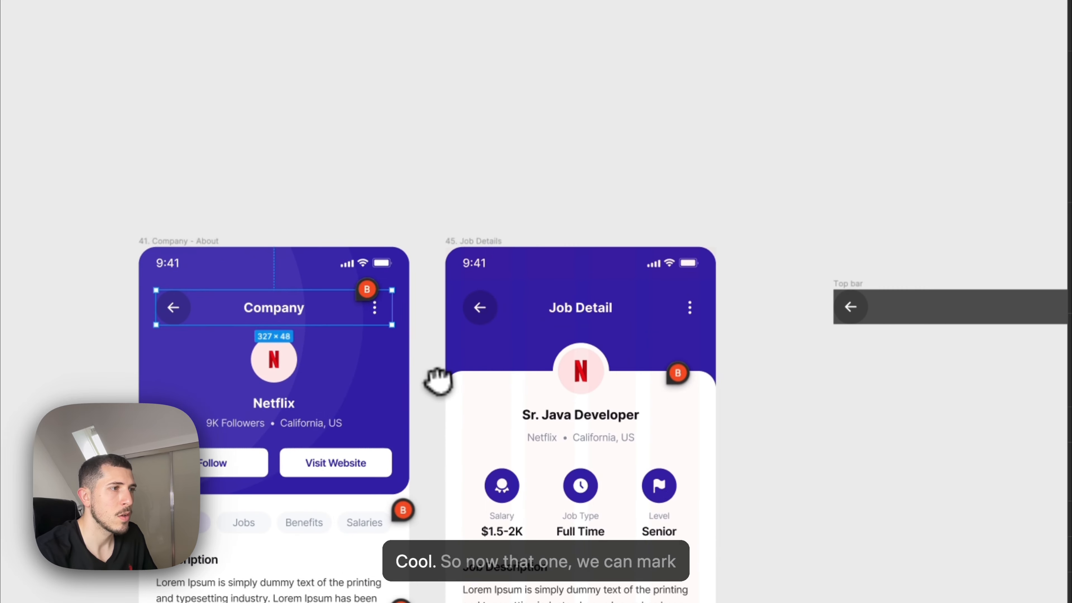
{"action": "scroll", "coordinate": [355, 325], "scroll_direction": "up", "scroll_amount": 5}
{"action": "left_click", "coordinate": [366, 257]}
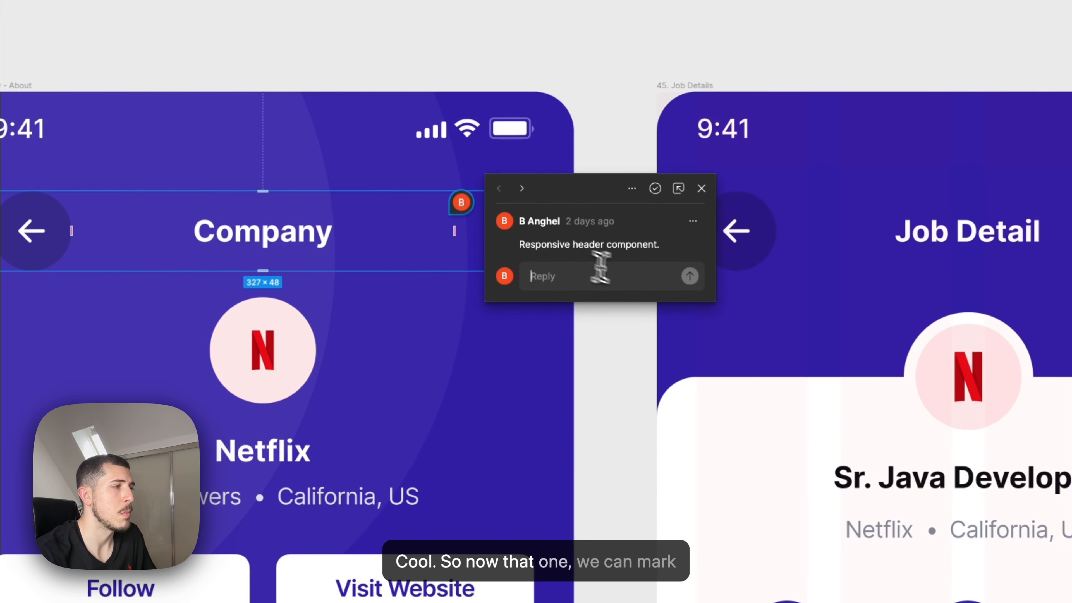
{"action": "left_click", "coordinate": [655, 188]}
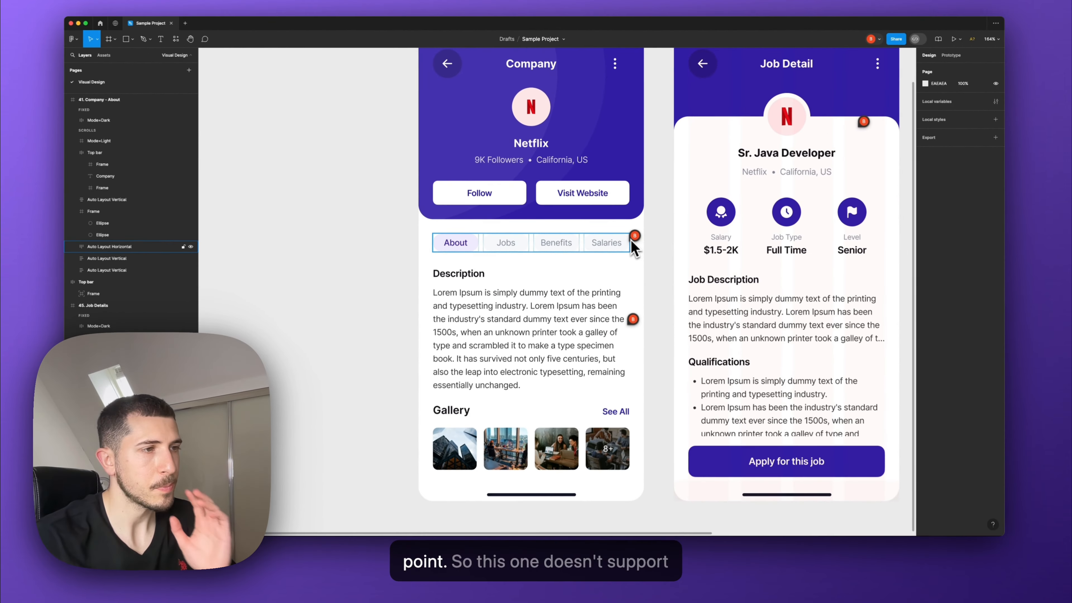
Test how the Company screen's tab row handles more tabs by duplicating the Salaries tab, and undo the duplicates
{"action": "mouse_move", "coordinate": [620, 310]}
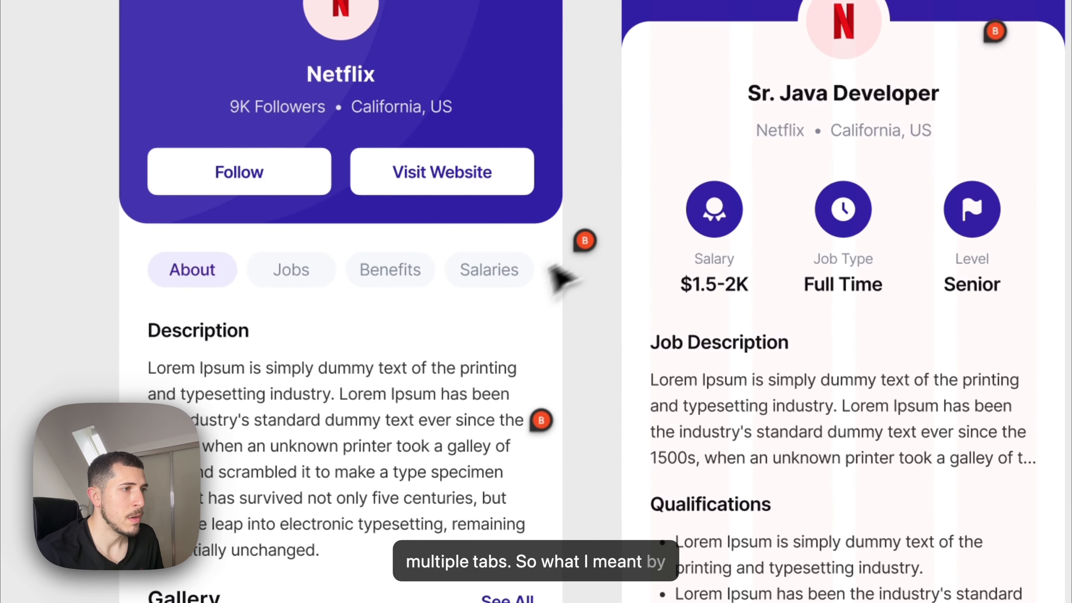
{"action": "left_click", "coordinate": [608, 248]}
{"action": "left_click", "coordinate": [502, 280]}
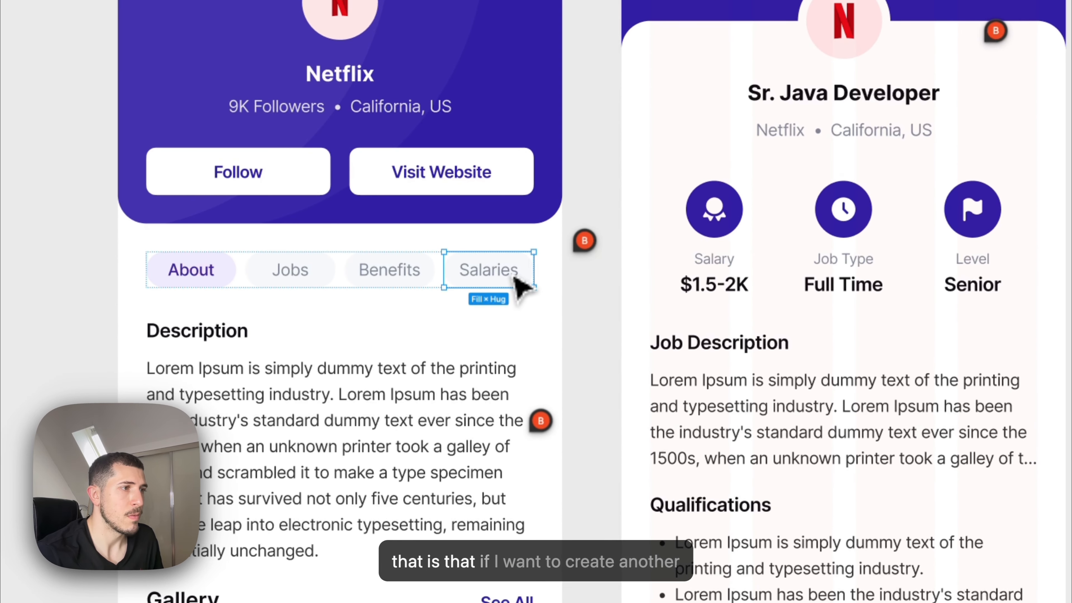
{"action": "key", "text": "super+v"}
{"action": "left_click", "coordinate": [599, 324]}
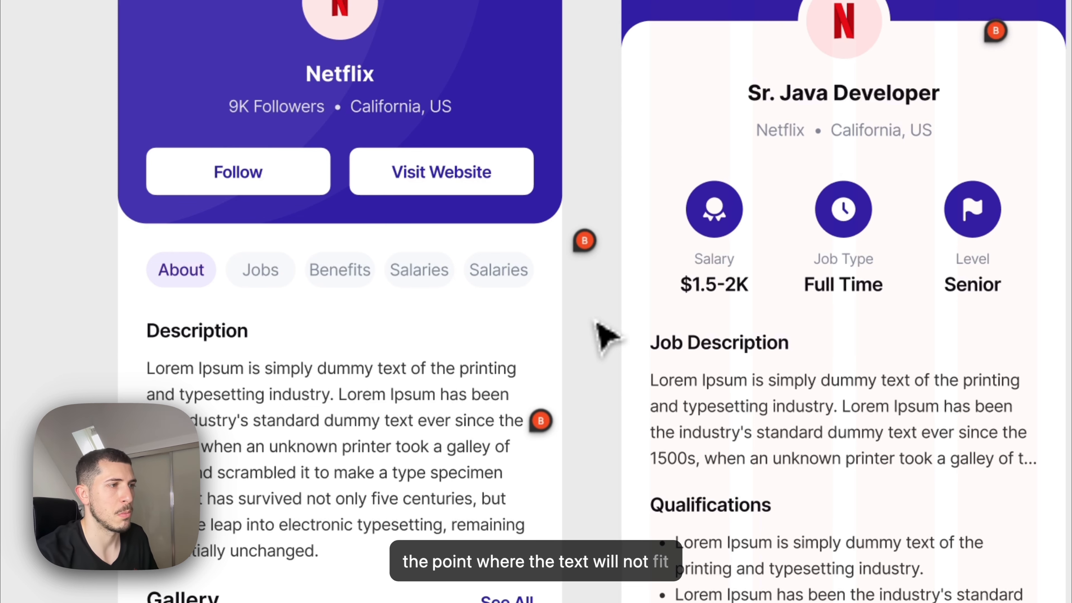
{"action": "left_click", "coordinate": [511, 279]}
{"action": "key", "text": "super+c"}
{"action": "key", "text": "super+v"}
{"action": "key", "text": "super+z"}
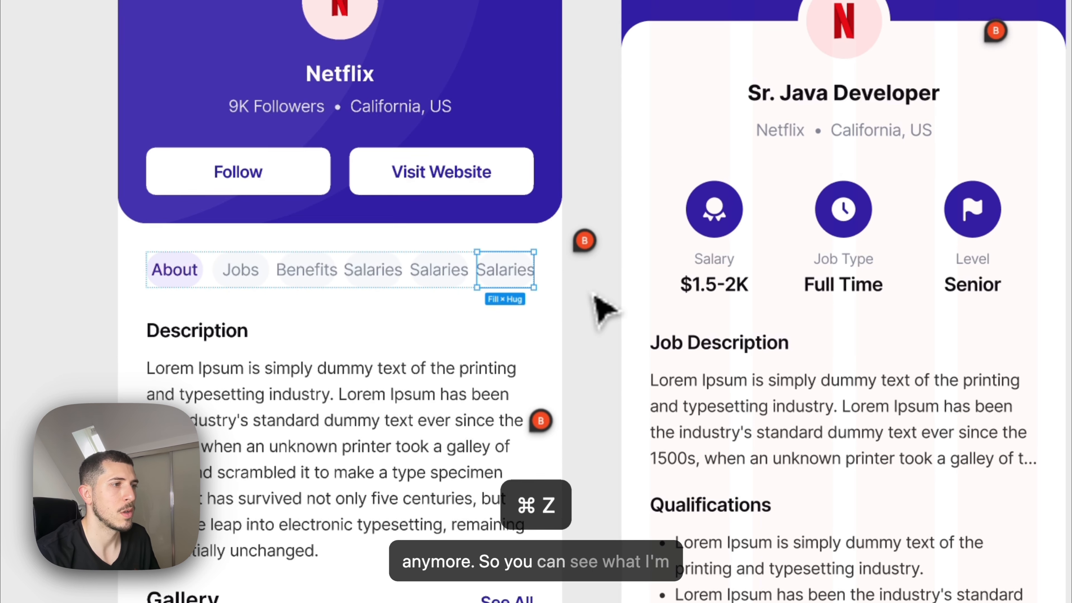
{"action": "key", "text": "super+z"}
{"action": "key", "text": "super+z"}
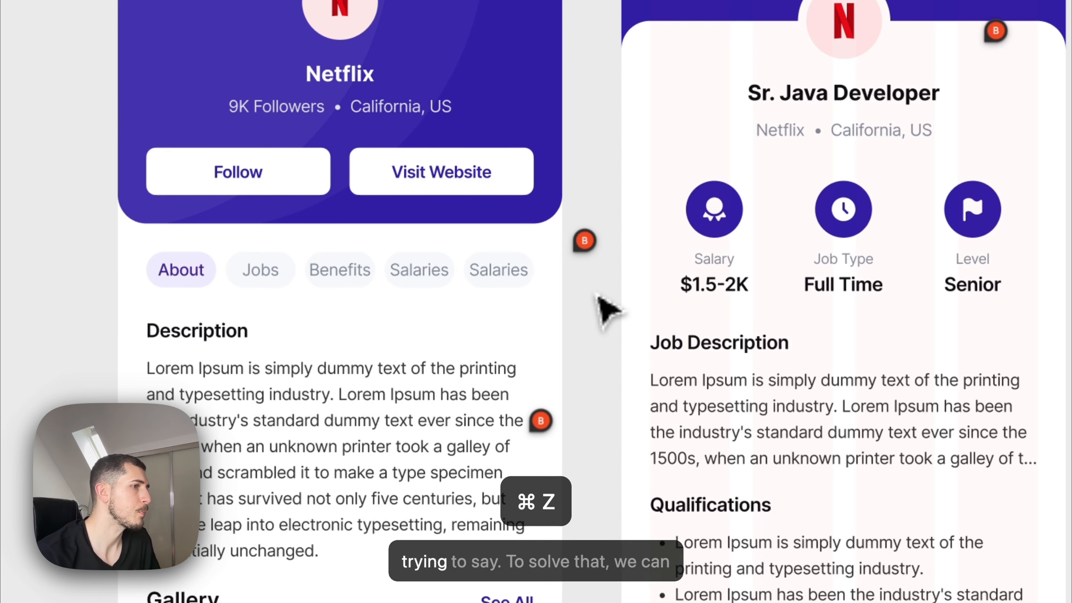
{"action": "key", "text": "super+z"}
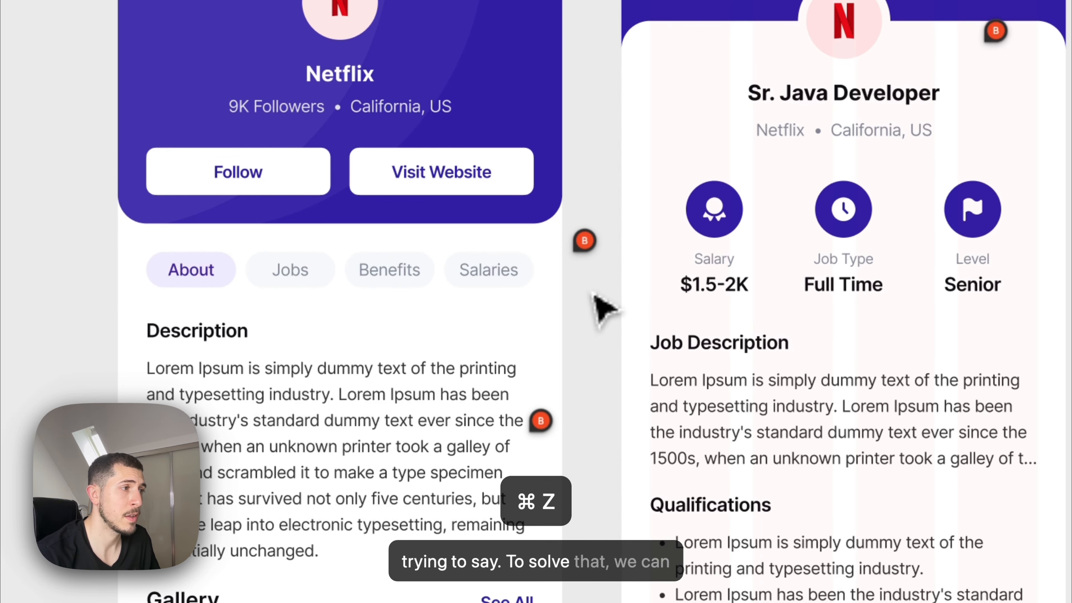
{"action": "scroll", "coordinate": [592, 292], "scroll_direction": "down", "scroll_amount": 5}
{"action": "scroll", "coordinate": [592, 293], "scroll_direction": "up", "scroll_amount": 5}
{"action": "left_click_drag", "start_coordinate": [592, 292], "coordinate": [519, 299]}
{"action": "scroll", "coordinate": [517, 298], "scroll_direction": "down", "scroll_amount": 1}
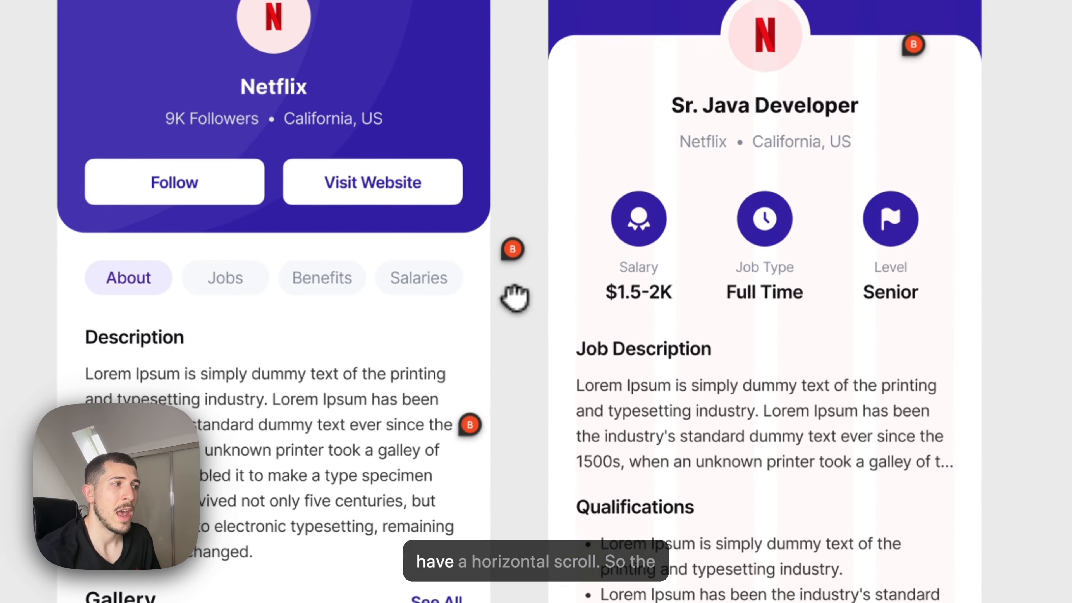
{"action": "scroll", "coordinate": [515, 299], "scroll_direction": "down", "scroll_amount": 4}
{"action": "scroll", "coordinate": [522, 306], "scroll_direction": "up", "scroll_amount": 3}
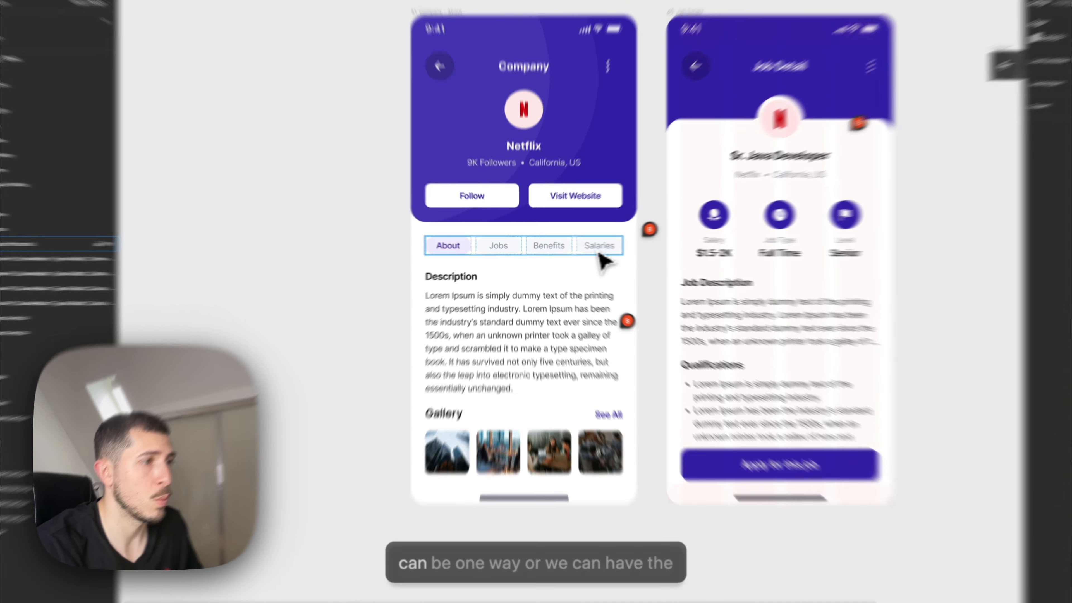
Give the About, Jobs, Benefits and Salaries tabs on the Company screen a minimum width of 100
{"action": "left_click", "coordinate": [581, 253]}
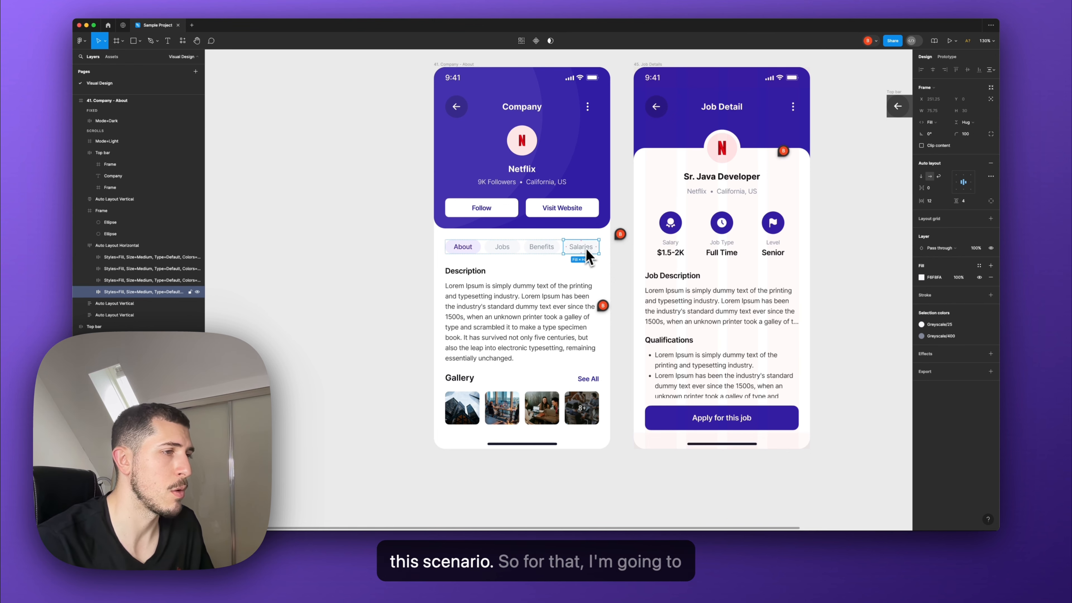
{"action": "left_click", "coordinate": [541, 246], "text": "shift"}
{"action": "left_click", "coordinate": [502, 246], "text": "shift"}
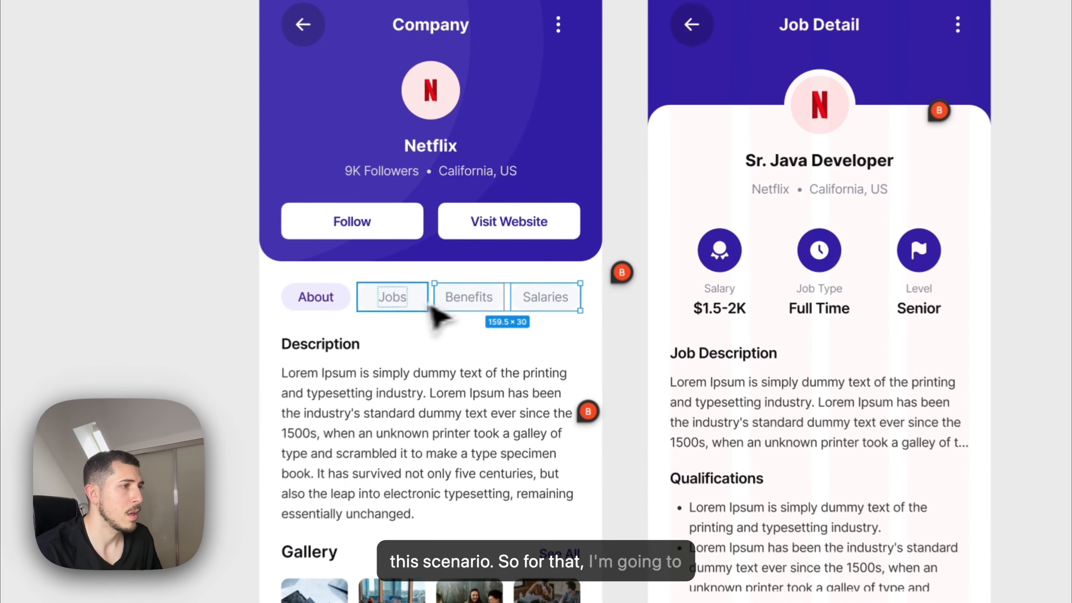
{"action": "left_click", "coordinate": [463, 246], "text": "shift"}
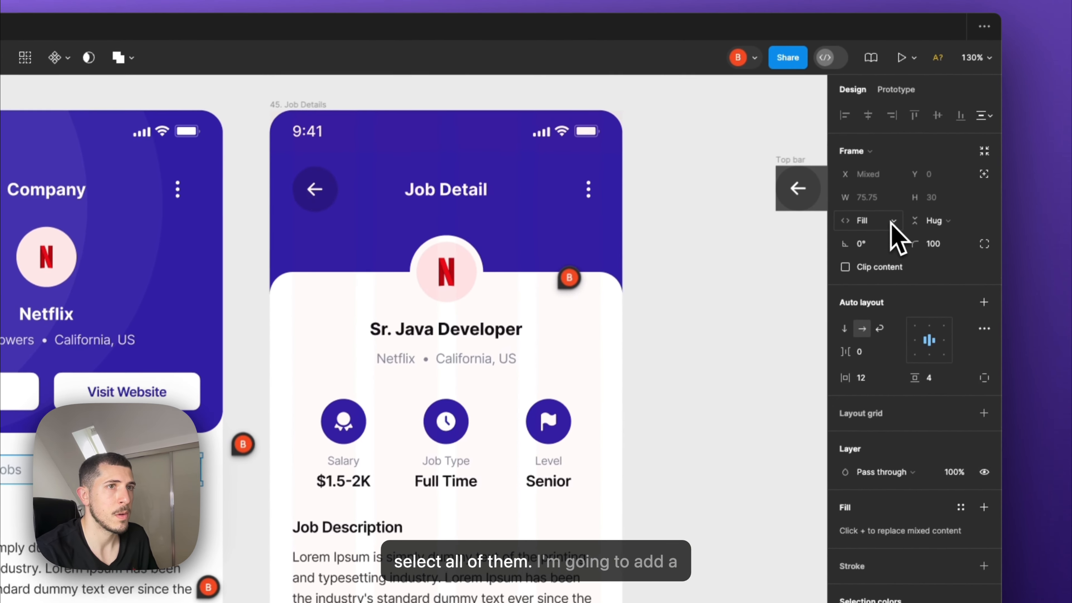
{"action": "left_click", "coordinate": [891, 224]}
{"action": "left_click", "coordinate": [891, 226]}
{"action": "left_click", "coordinate": [892, 226]}
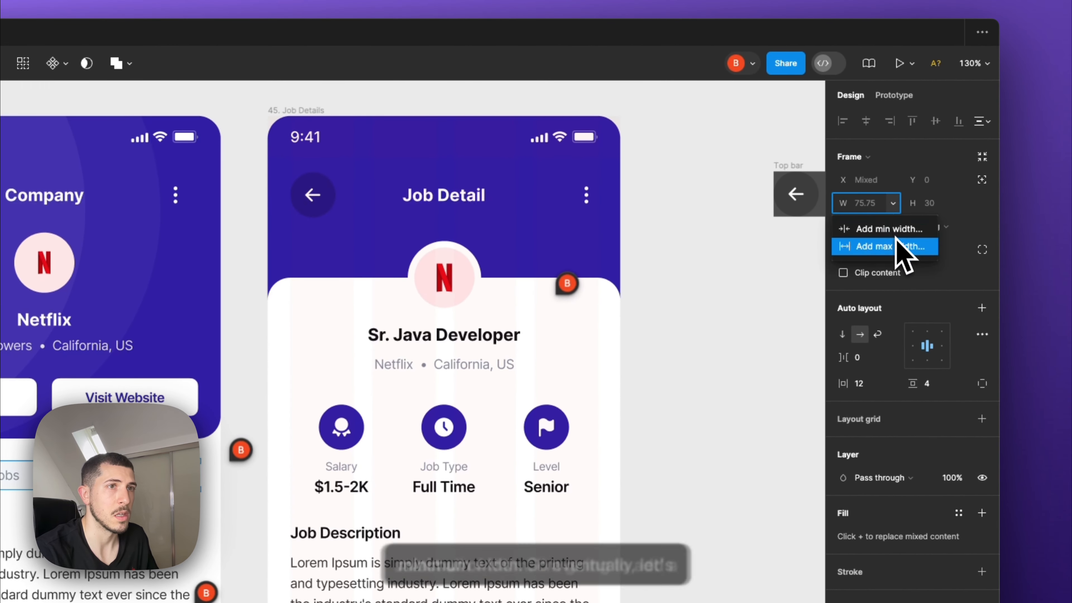
{"action": "left_click", "coordinate": [890, 229]}
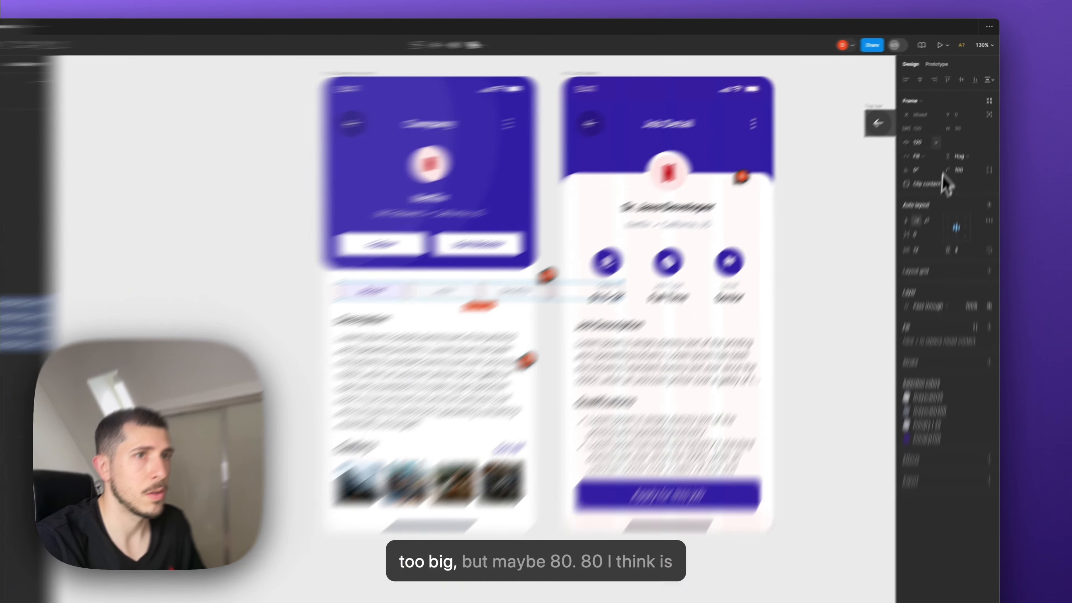
Try a minimum width of 80 on the four selected tabs
{"action": "left_click", "coordinate": [931, 123]}
{"action": "type", "text": "8"}
{"action": "type", "text": "0"}
{"action": "key", "text": "Return"}
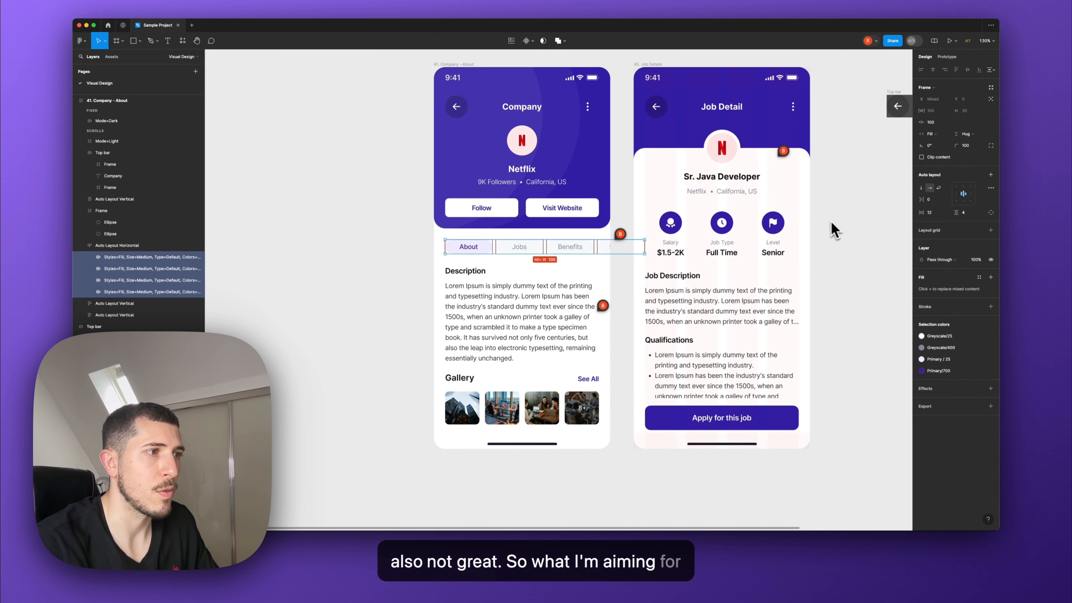
Check the overflowing Salaries tab and resolve the "Method to support multiple tabs." comment beside the tab row
{"action": "left_click", "coordinate": [606, 248]}
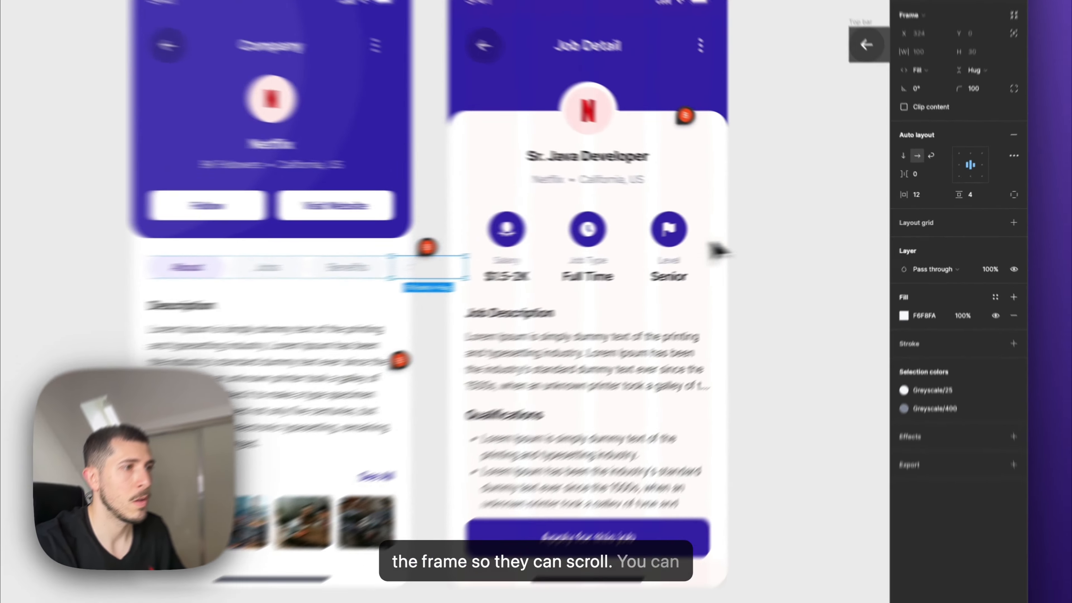
{"action": "left_click", "coordinate": [823, 232]}
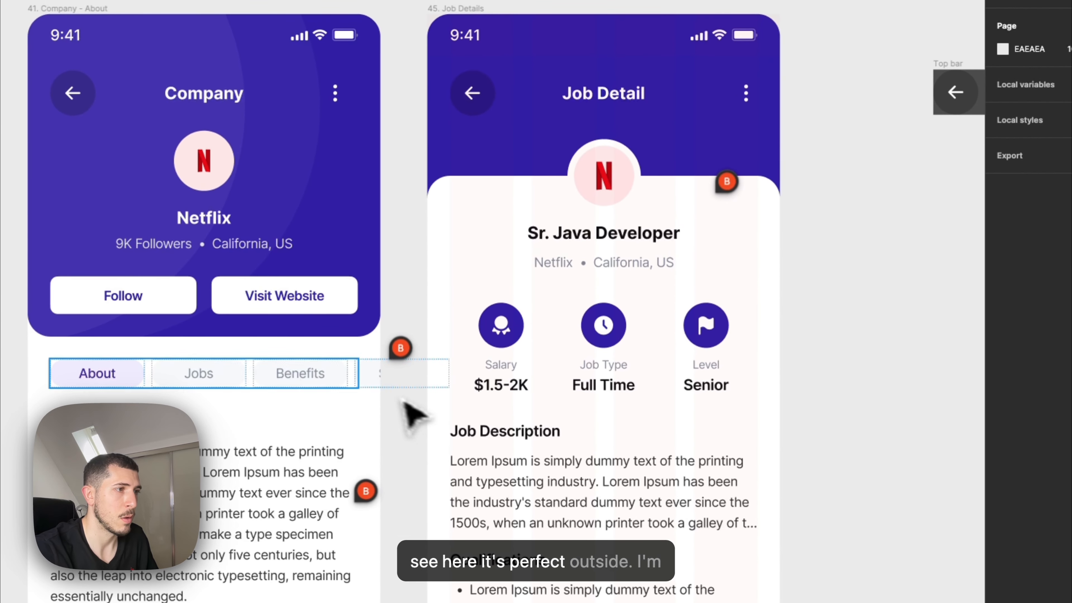
{"action": "left_click", "coordinate": [401, 348]}
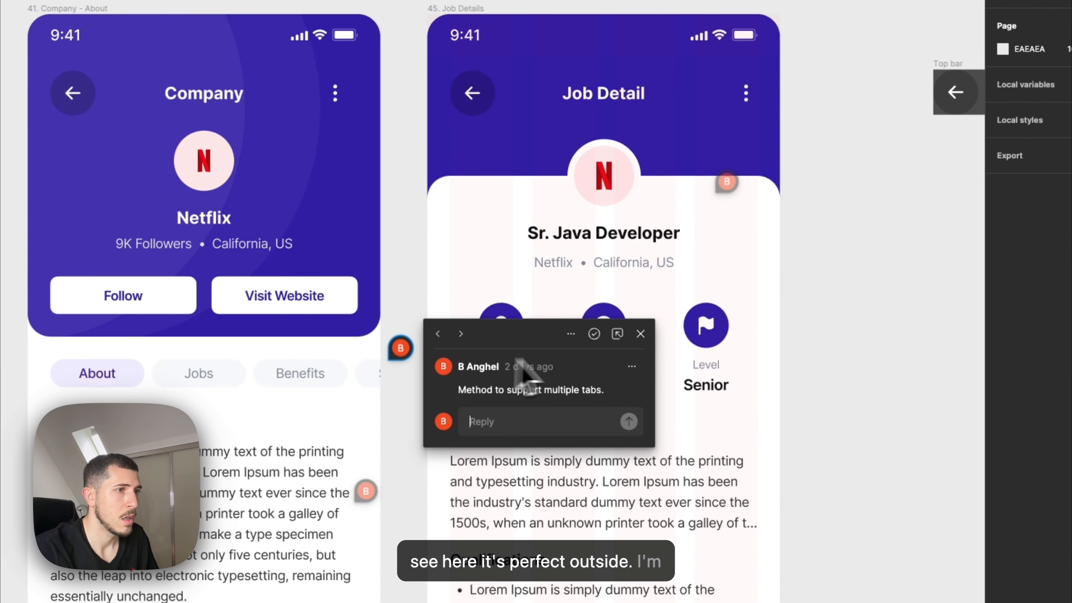
{"action": "left_click", "coordinate": [594, 334]}
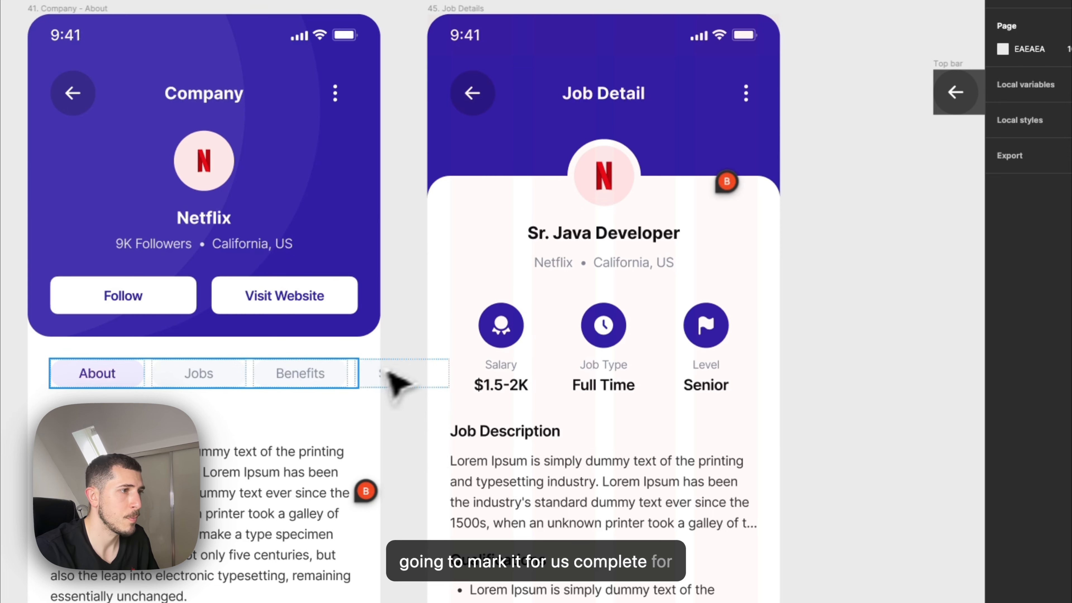
Keep content clipping off on the Company screen's tab row frame and set its prototype overflow to horizontal scrolling
{"action": "left_click", "coordinate": [367, 385]}
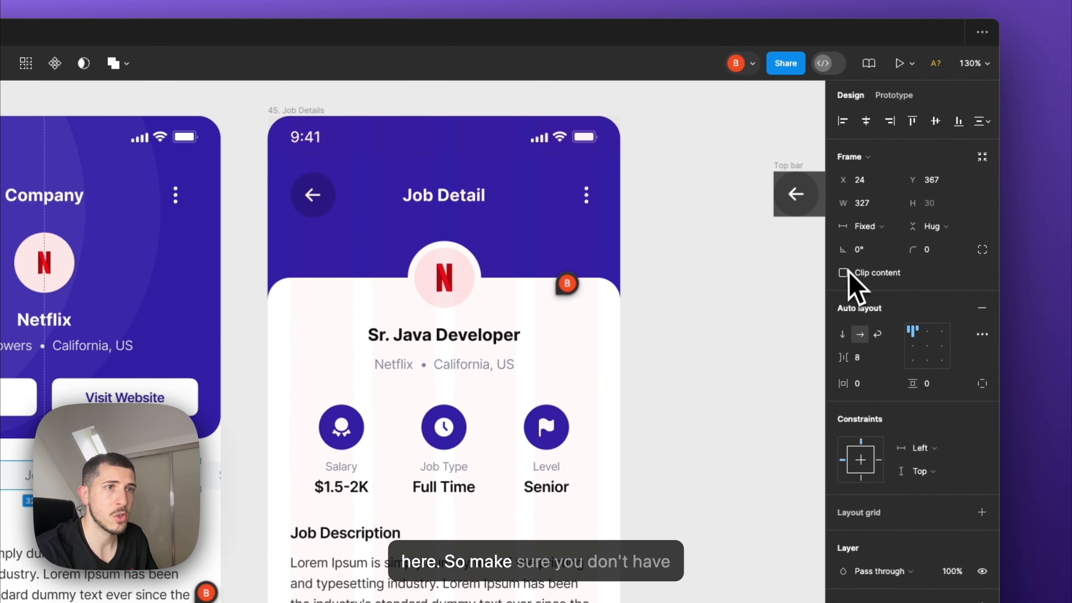
{"action": "left_click", "coordinate": [844, 273]}
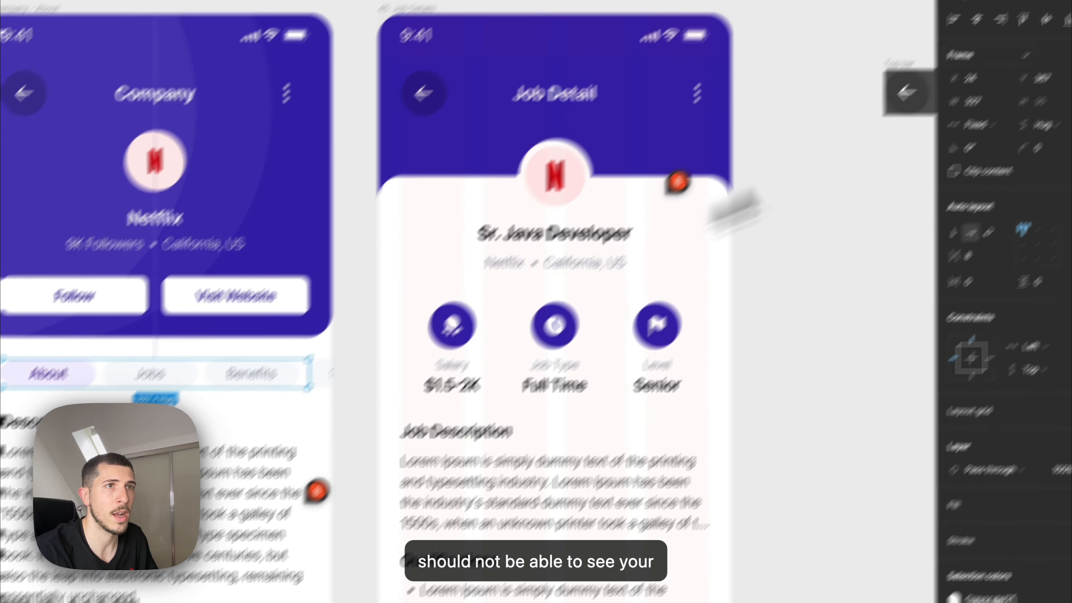
{"action": "left_click", "coordinate": [912, 91]}
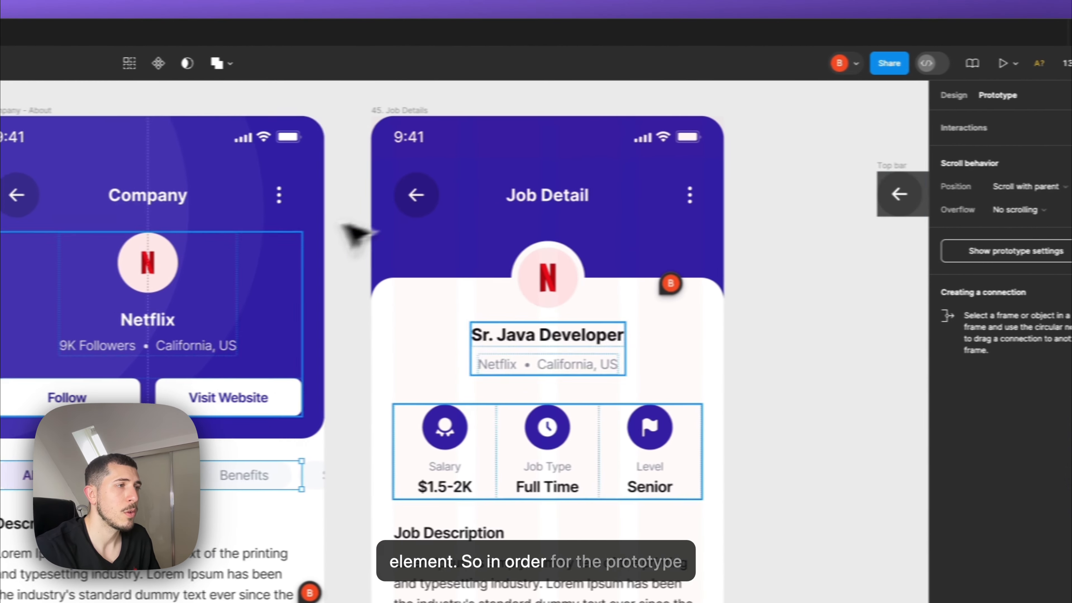
{"action": "scroll", "coordinate": [249, 233], "scroll_direction": "up", "scroll_amount": 2}
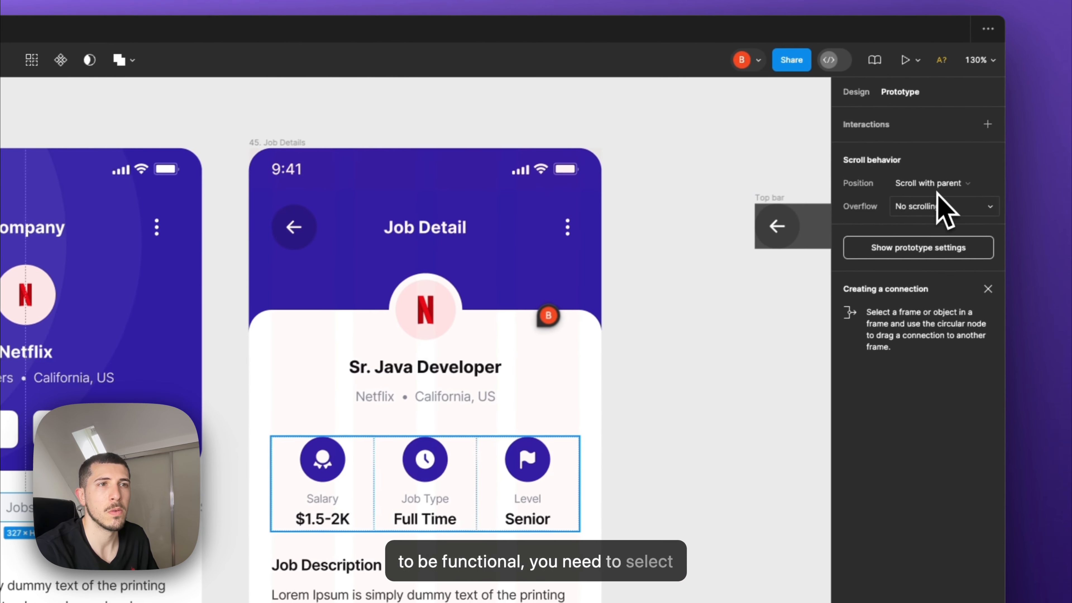
{"action": "left_click", "coordinate": [996, 177]}
{"action": "left_click", "coordinate": [934, 209]}
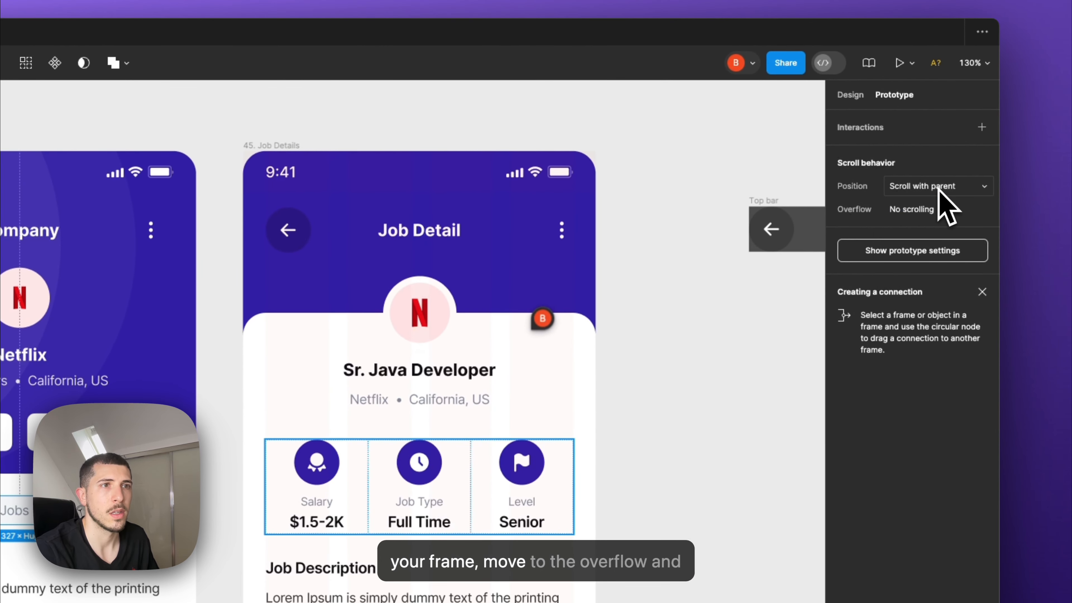
{"action": "left_click", "coordinate": [940, 208]}
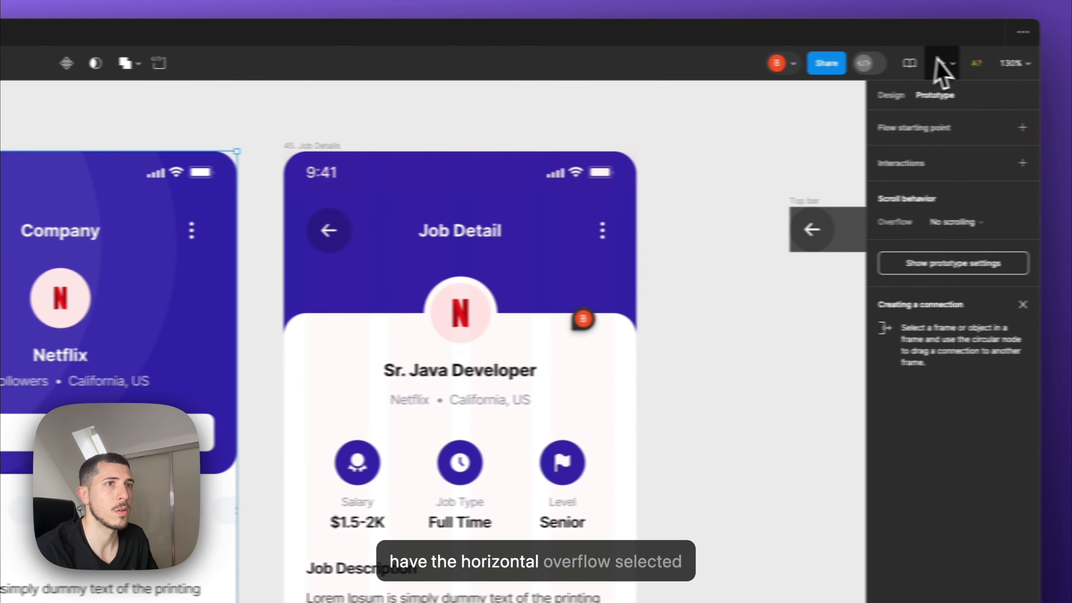
Preview the Company screen as a prototype, test scrolling its tab row horizontally, and close the preview
{"action": "left_click", "coordinate": [936, 62]}
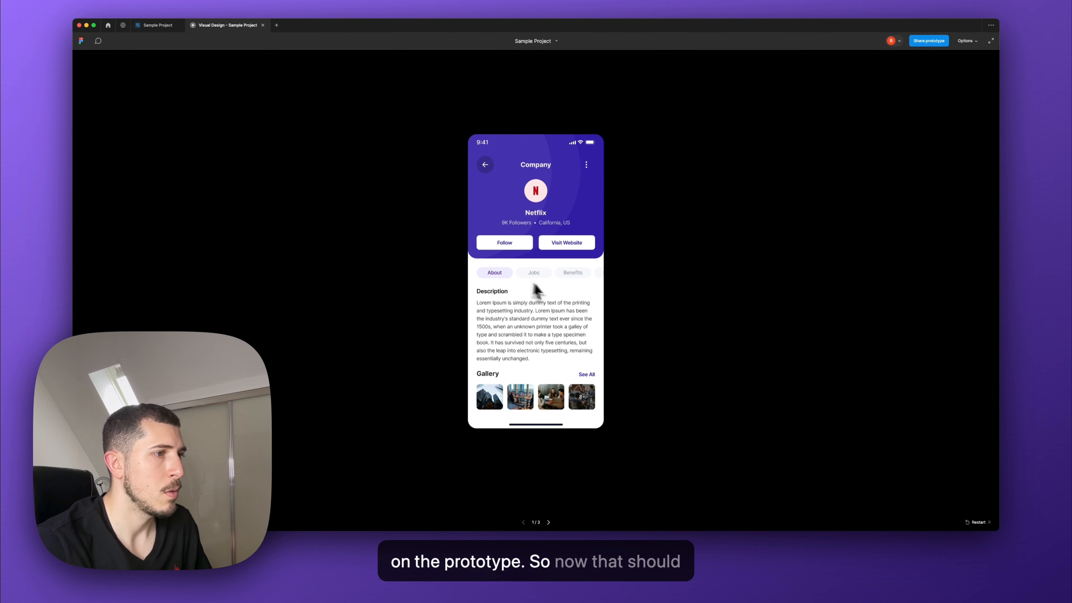
{"action": "left_click_drag", "start_coordinate": [575, 280], "coordinate": [530, 276]}
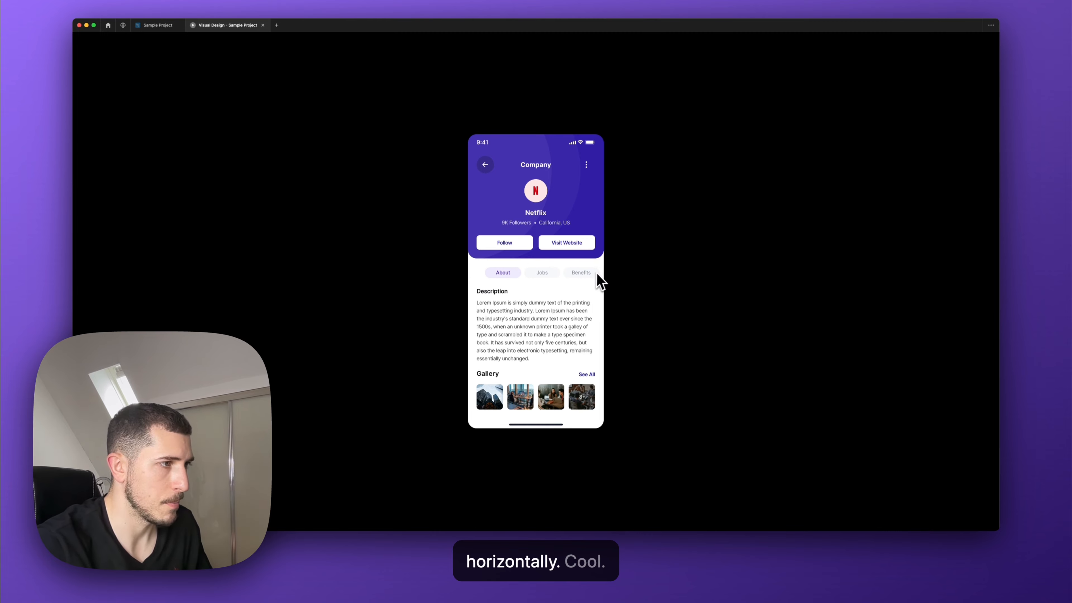
{"action": "left_click", "coordinate": [169, 25]}
{"action": "left_click", "coordinate": [262, 25]}
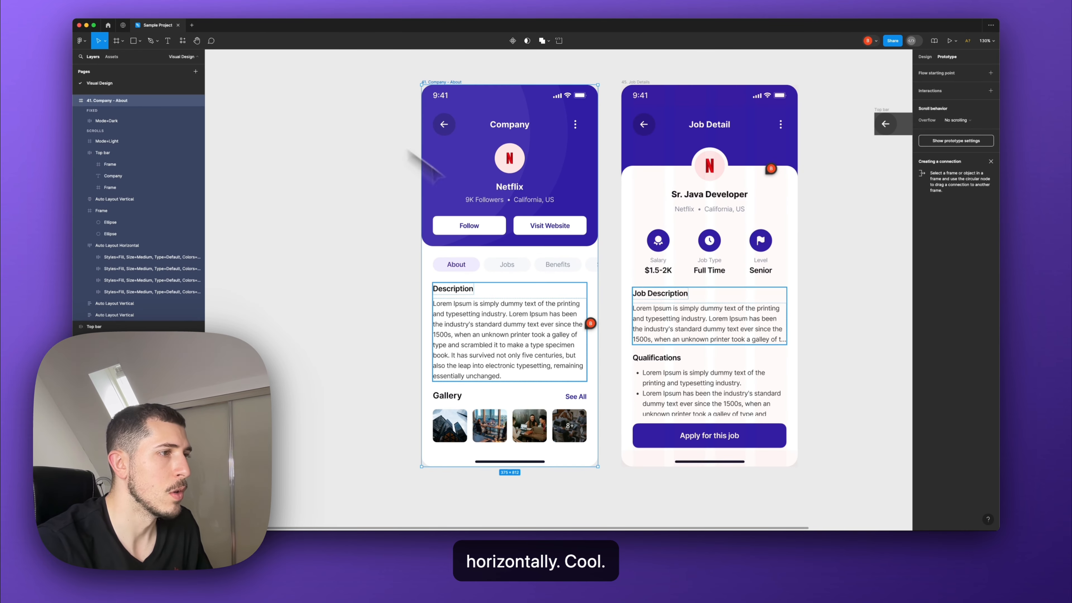
Read the comment beside the Description text about responsive text and color adjustments, leaving it unresolved
{"action": "left_click", "coordinate": [608, 290]}
{"action": "scroll", "coordinate": [603, 274], "scroll_direction": "down", "scroll_amount": 2}
{"action": "mouse_move", "coordinate": [590, 297]}
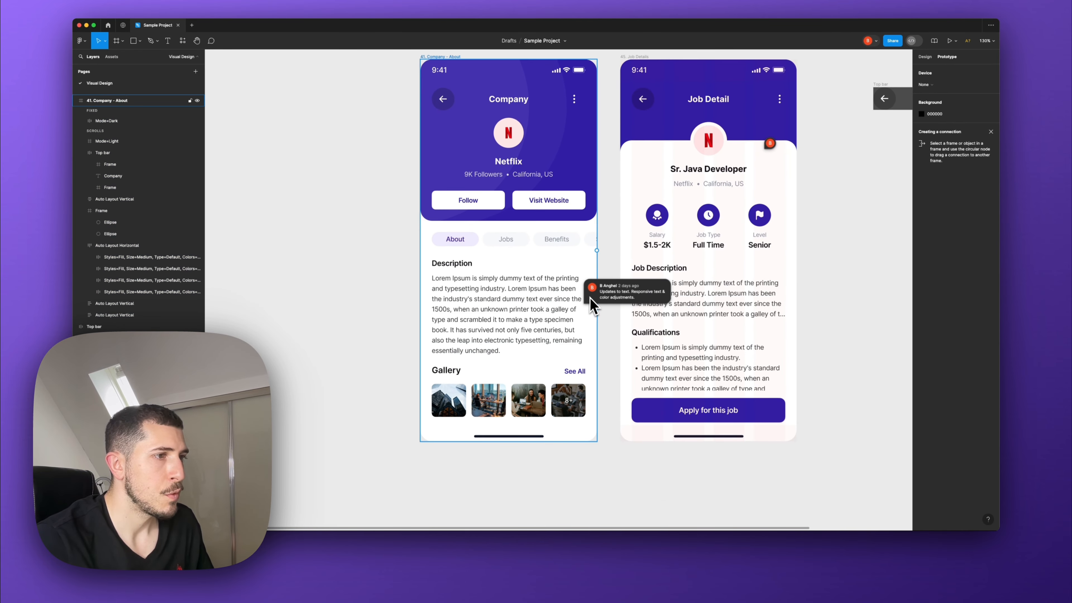
{"action": "left_click", "coordinate": [589, 297]}
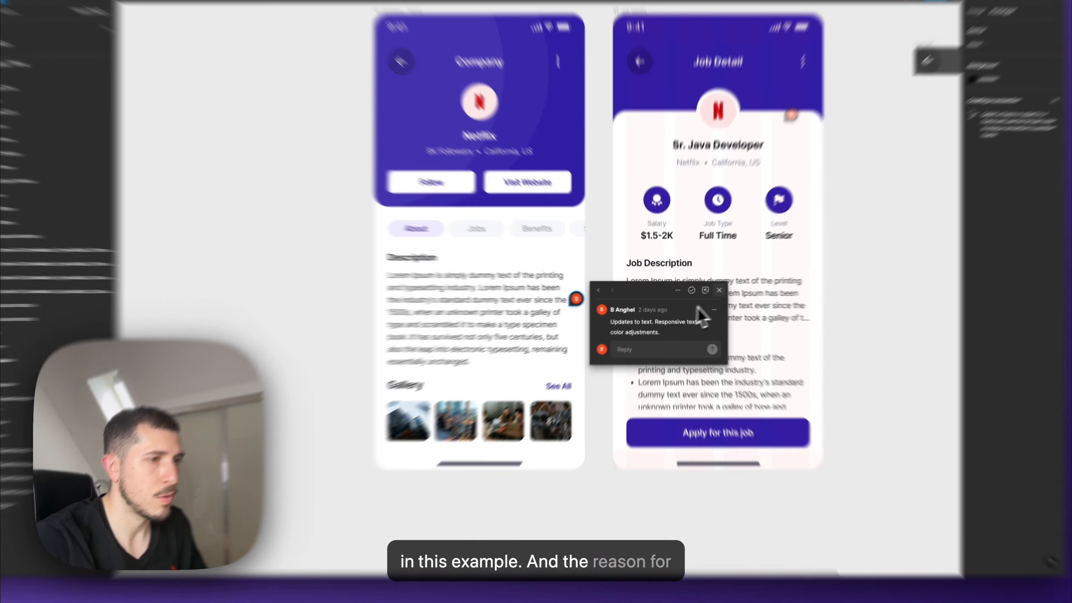
{"action": "left_click", "coordinate": [709, 291]}
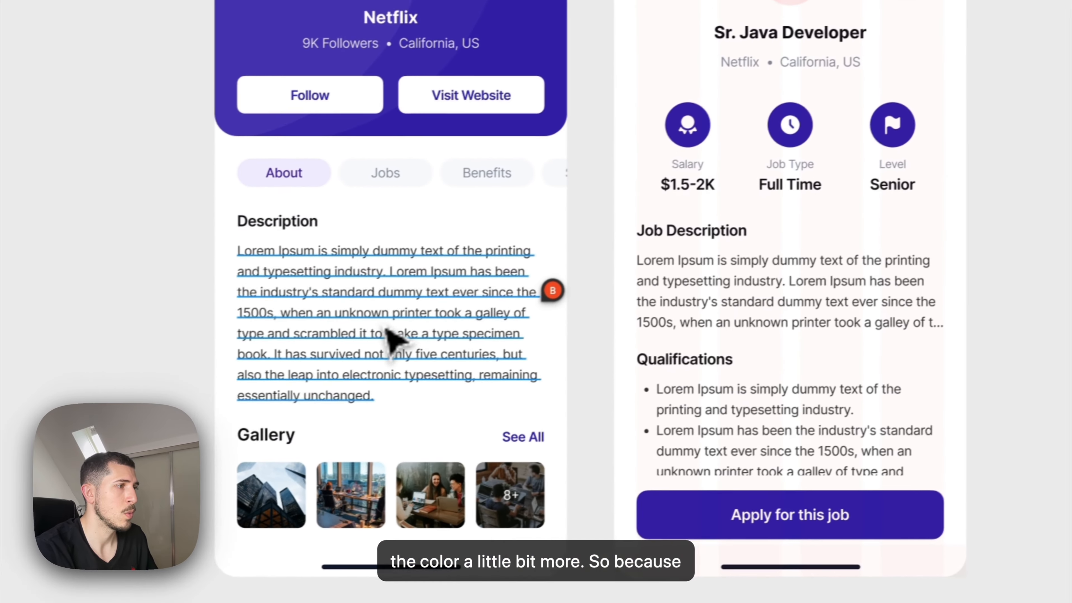
Compare the Description heading's color with its paragraph and change the paragraph's fill to a lighter gray
{"action": "left_click", "coordinate": [295, 226], "text": "super"}
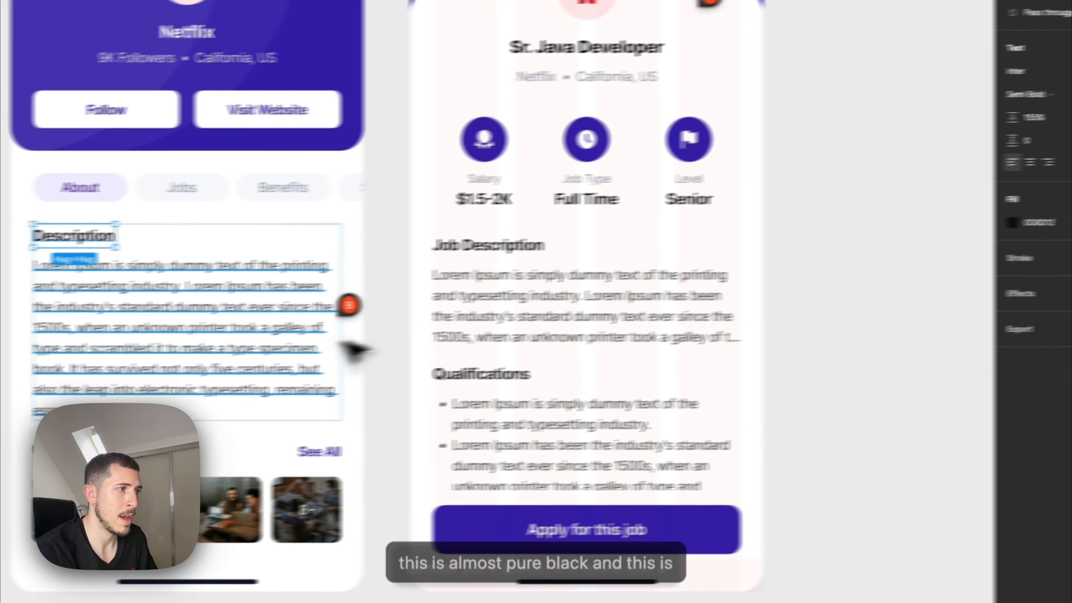
{"action": "left_click", "coordinate": [173, 355]}
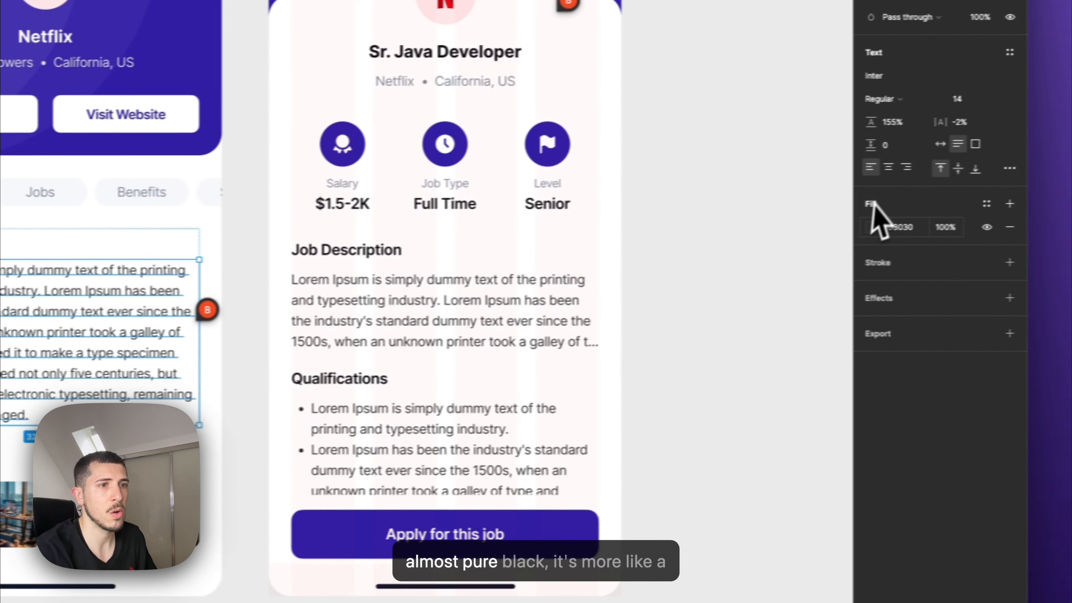
{"action": "left_click", "coordinate": [846, 228]}
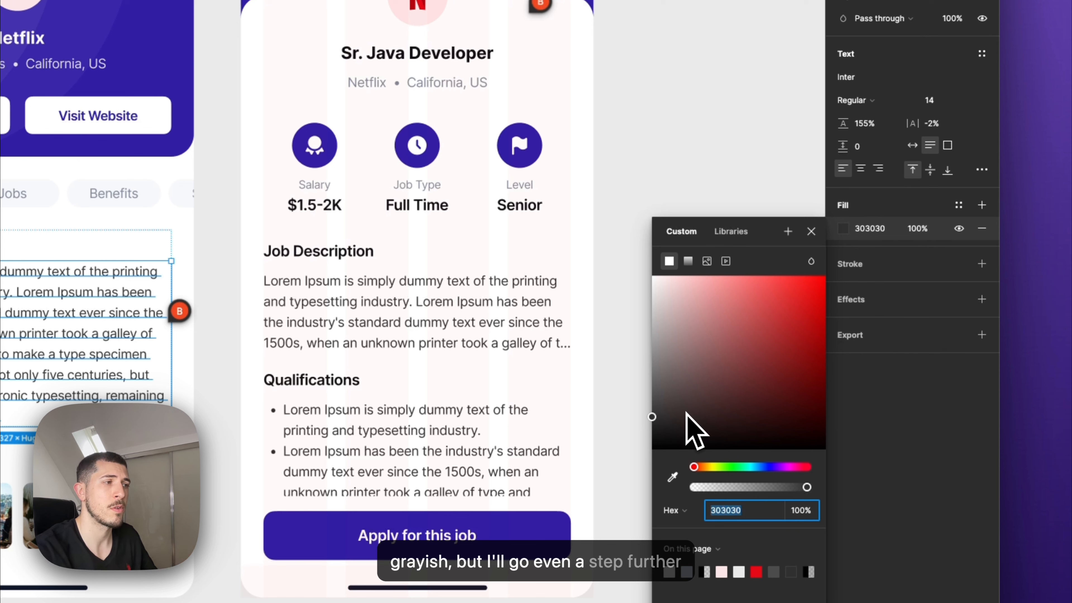
{"action": "left_click_drag", "start_coordinate": [696, 412], "coordinate": [615, 374]}
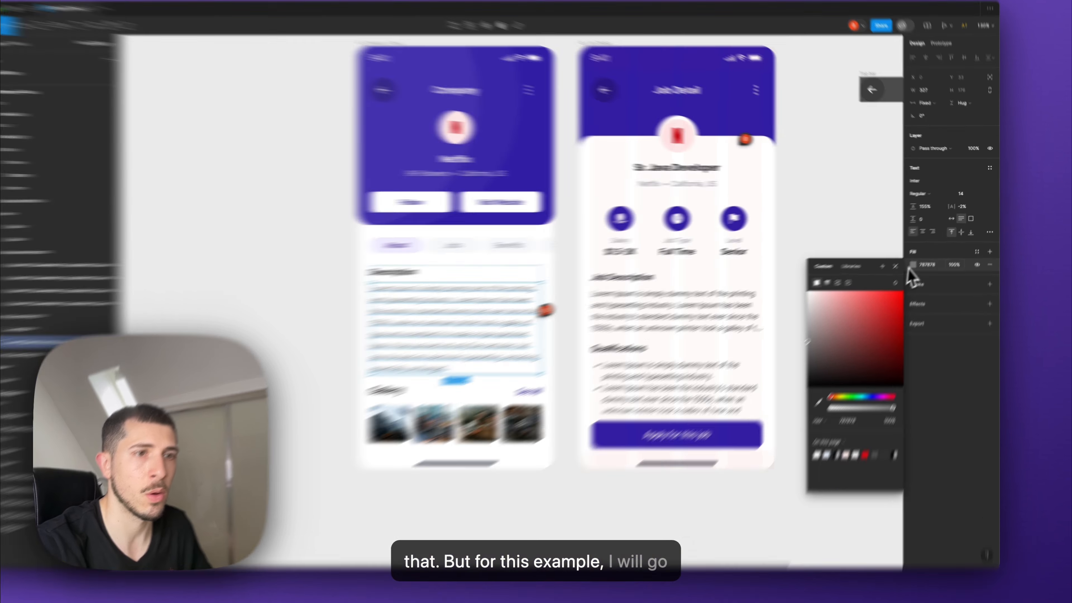
{"action": "left_click", "coordinate": [922, 257]}
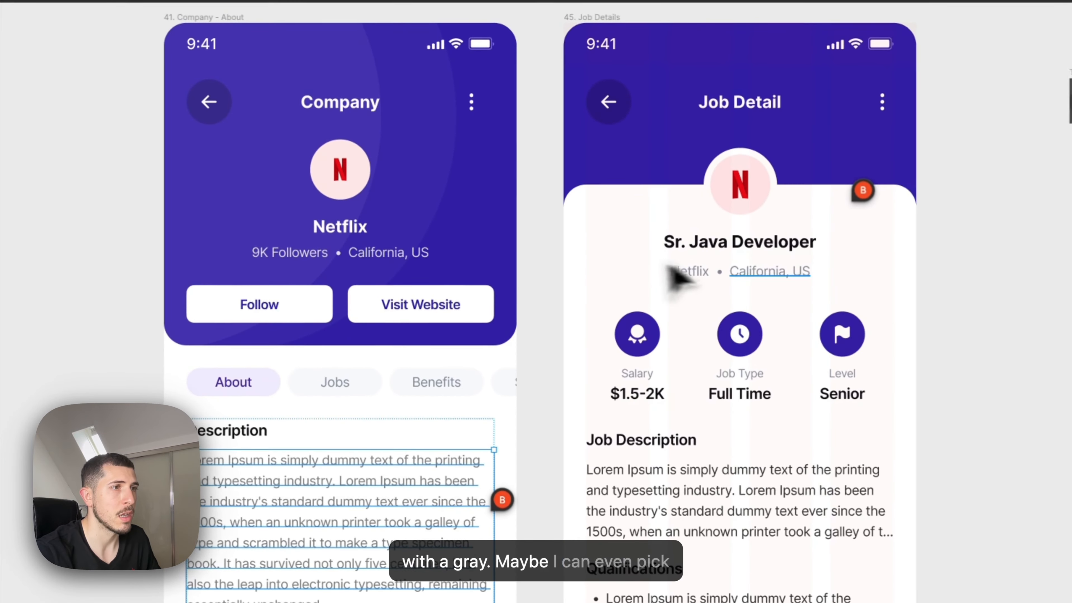
Copy the gray fill 818898 from the Job Details location text and apply it to the Company screen's Description paragraph
{"action": "left_click", "coordinate": [717, 251]}
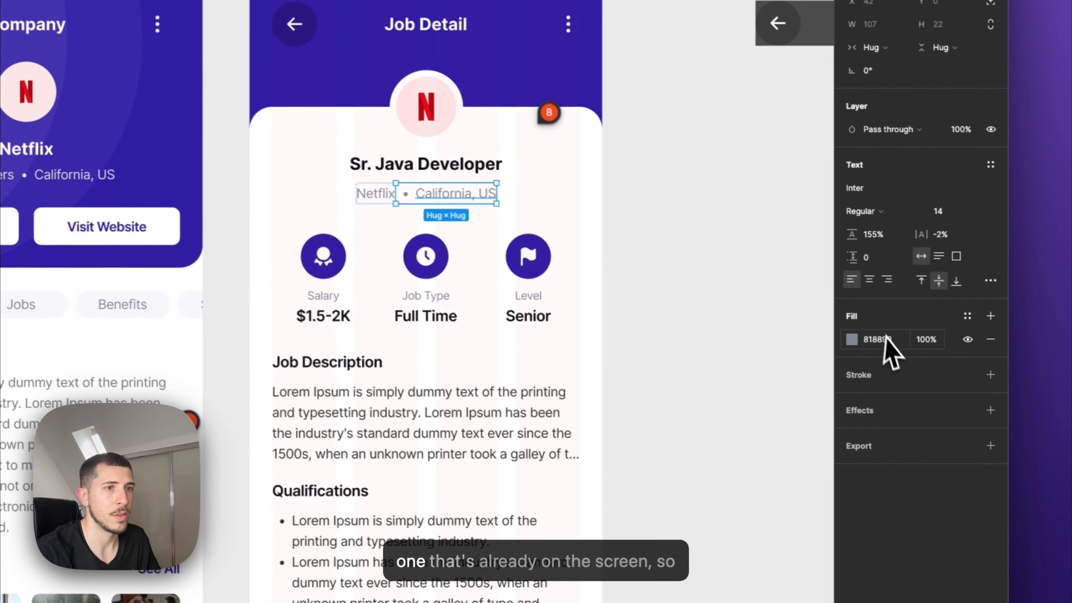
{"action": "left_click", "coordinate": [880, 338]}
{"action": "key", "text": "super+c"}
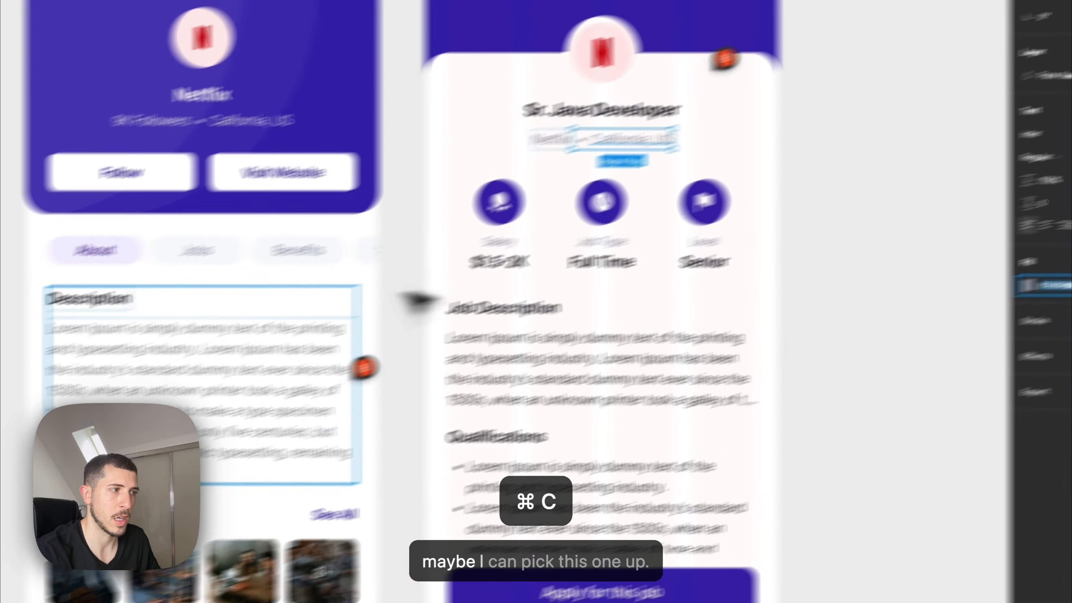
{"action": "left_click", "coordinate": [331, 330]}
{"action": "left_click", "coordinate": [876, 338]}
{"action": "key", "text": "super+v"}
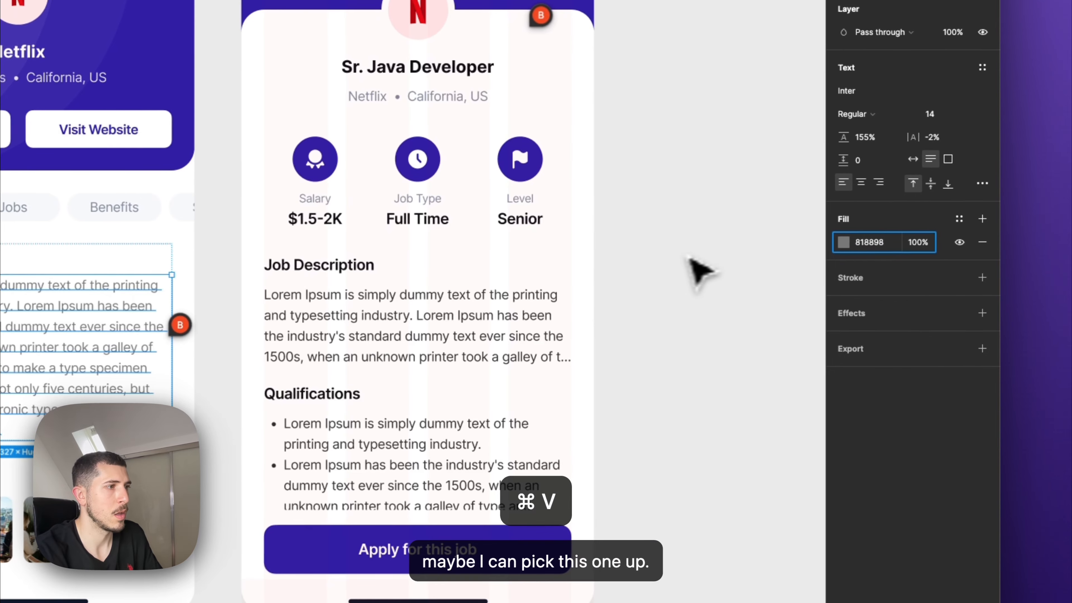
{"action": "left_click", "coordinate": [669, 271]}
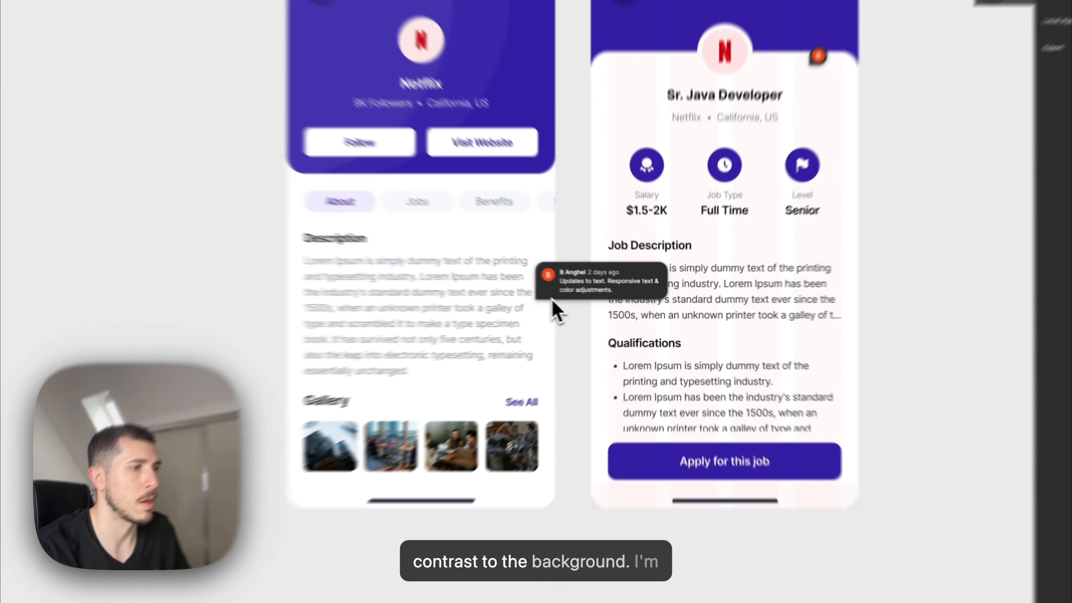
Reread the comment on responsive text, test narrowing the Description frame on the Company screen, and undo the resize
{"action": "left_click", "coordinate": [589, 297]}
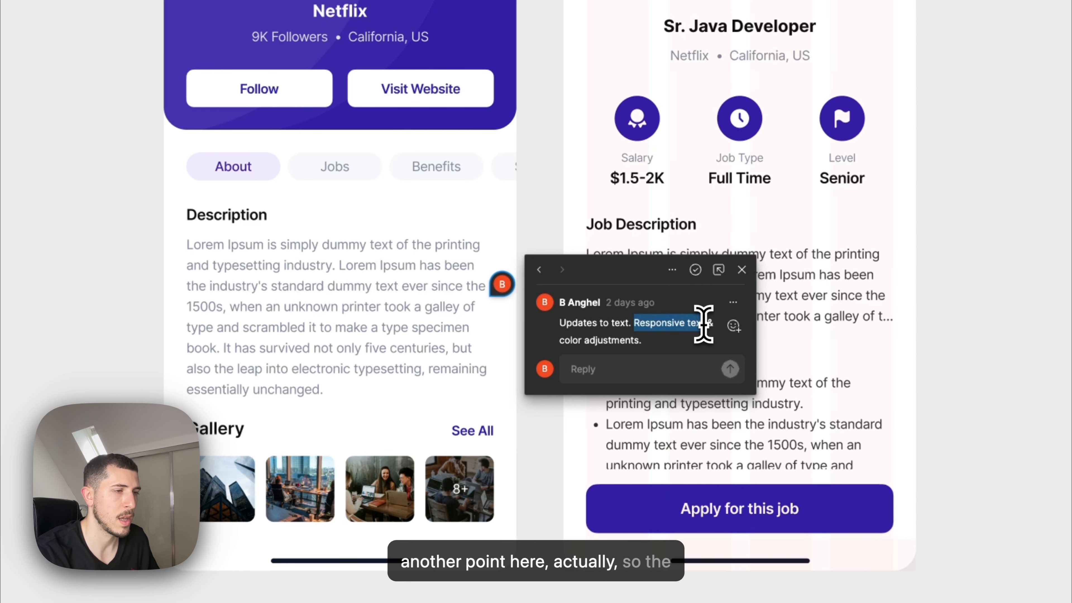
{"action": "left_click", "coordinate": [742, 269]}
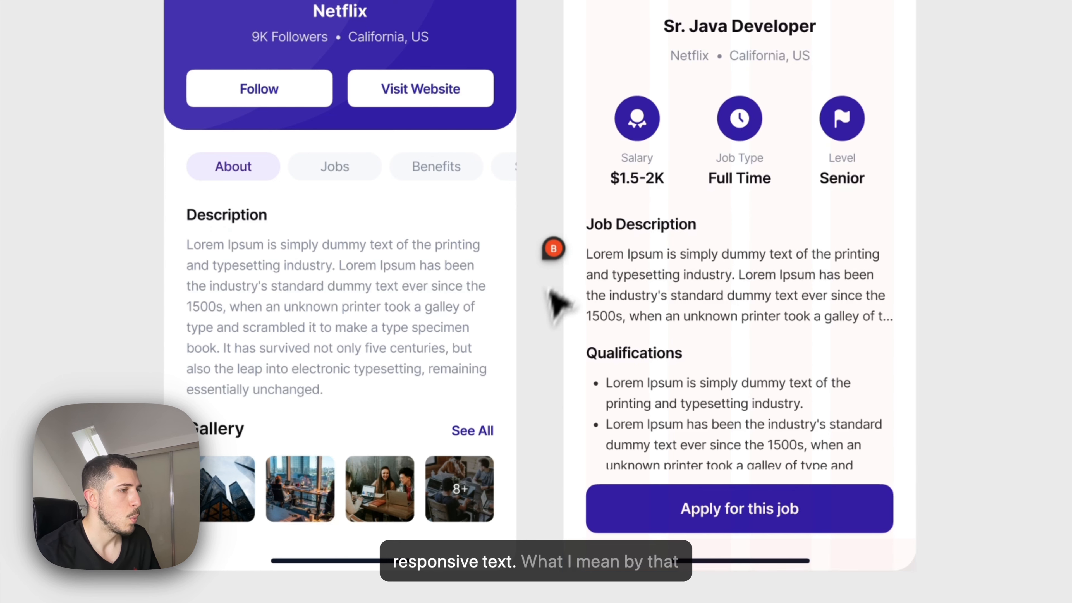
{"action": "left_click", "coordinate": [438, 332]}
{"action": "left_click_drag", "start_coordinate": [488, 333], "coordinate": [385, 316]}
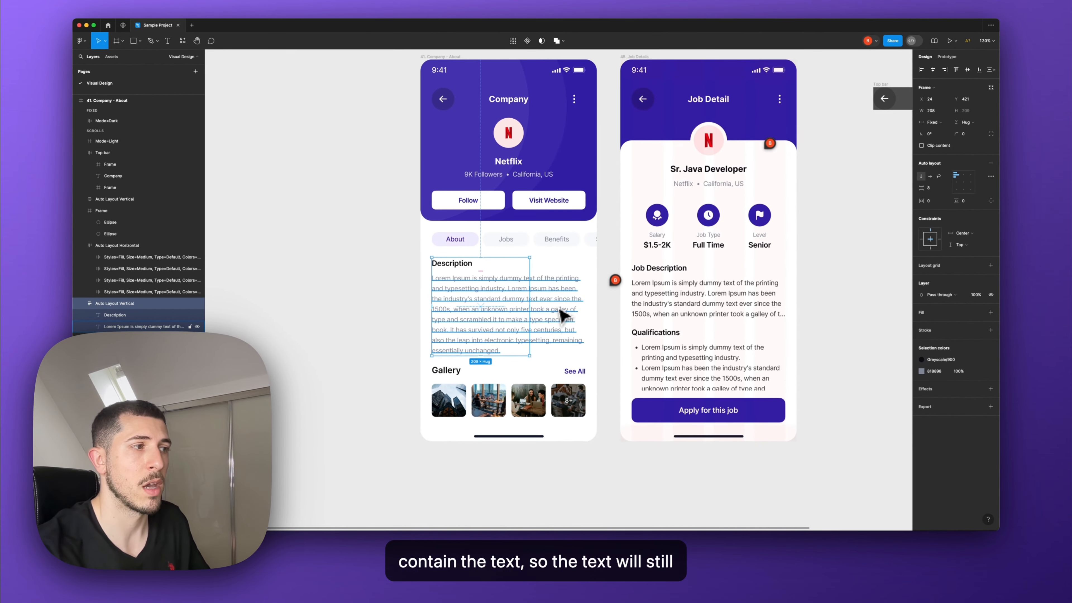
{"action": "key", "text": "super+z"}
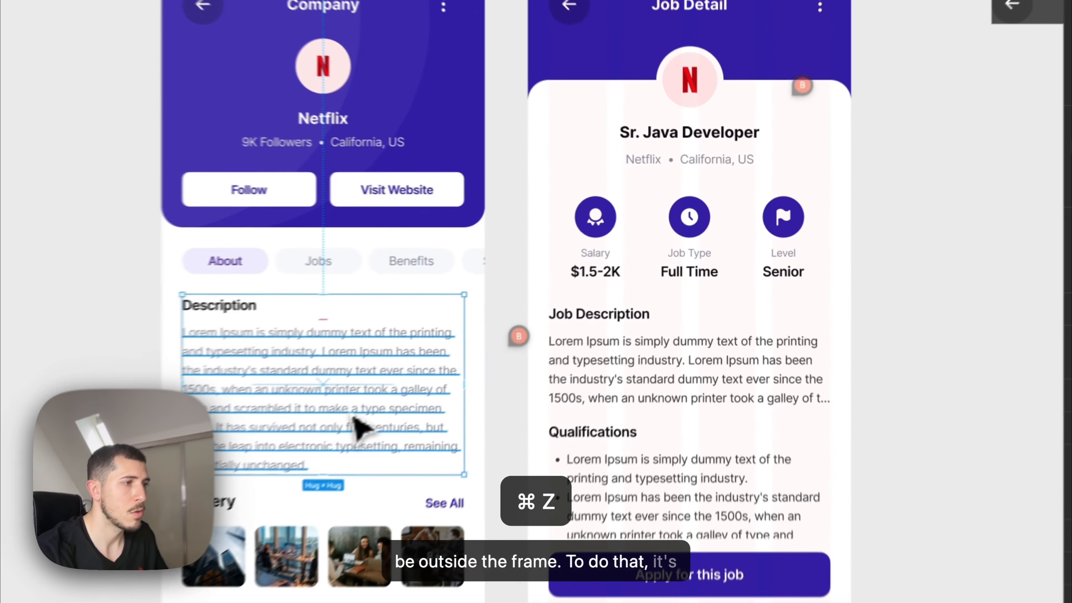
Make the Description paragraph fill its container's width, with the surrounding Description frame 327 wide
{"action": "double_click", "coordinate": [526, 321]}
{"action": "left_click", "coordinate": [902, 131]}
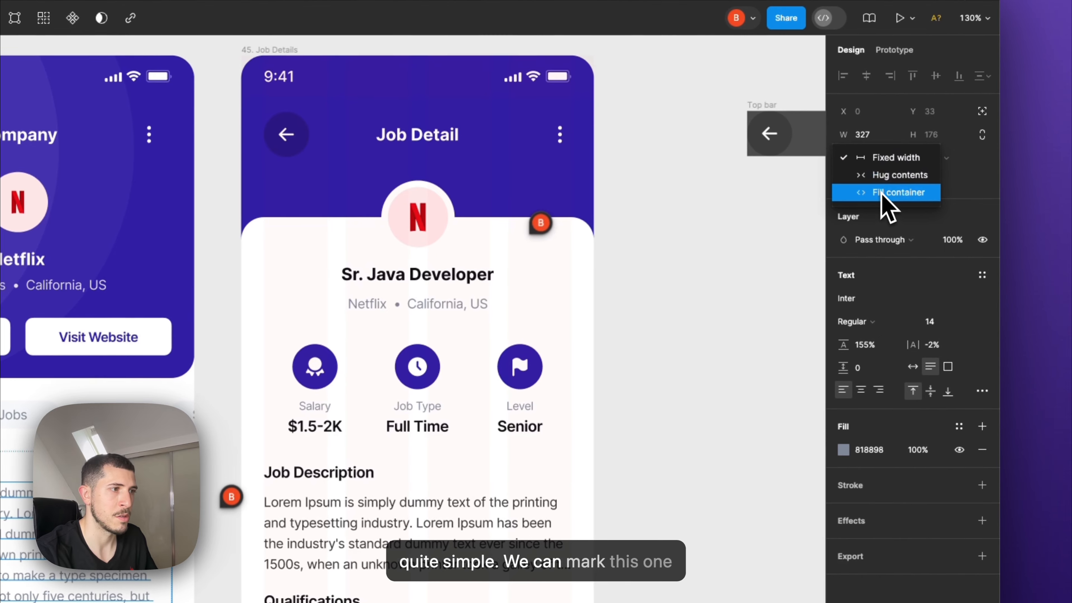
{"action": "left_click", "coordinate": [929, 171]}
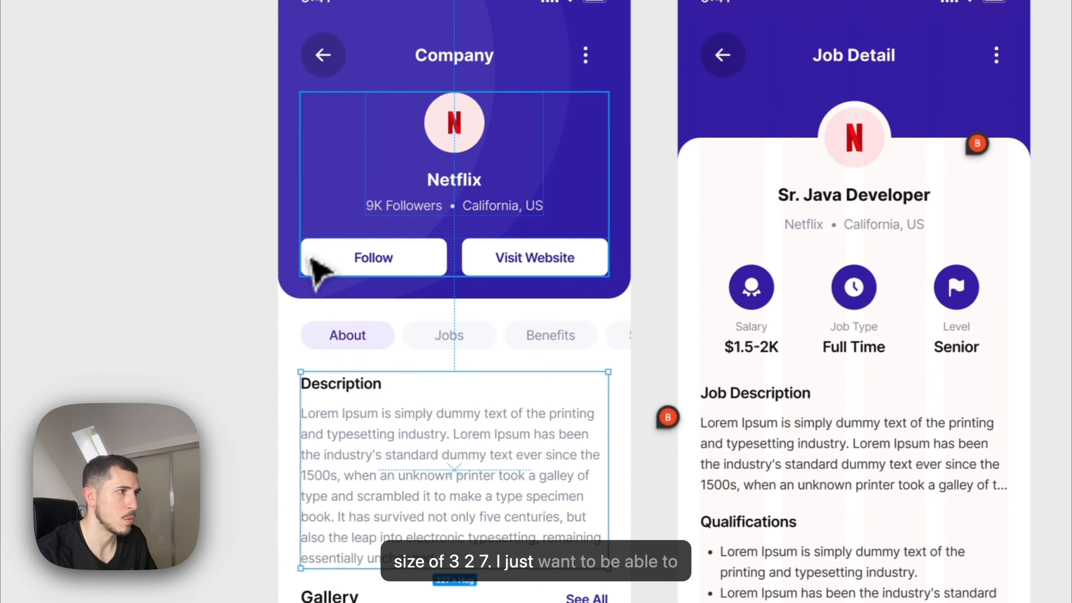
Compare the width of the Company header's content frame with the width of the Description frame
{"action": "left_click", "coordinate": [310, 259], "text": "shift"}
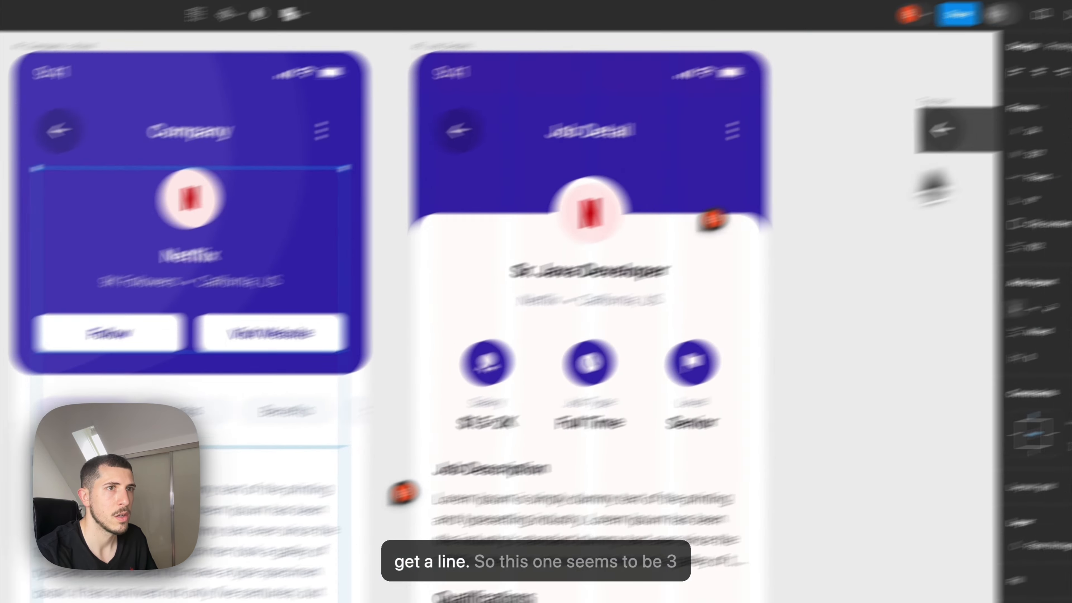
{"action": "left_click", "coordinate": [889, 201]}
{"action": "left_click", "coordinate": [129, 314]}
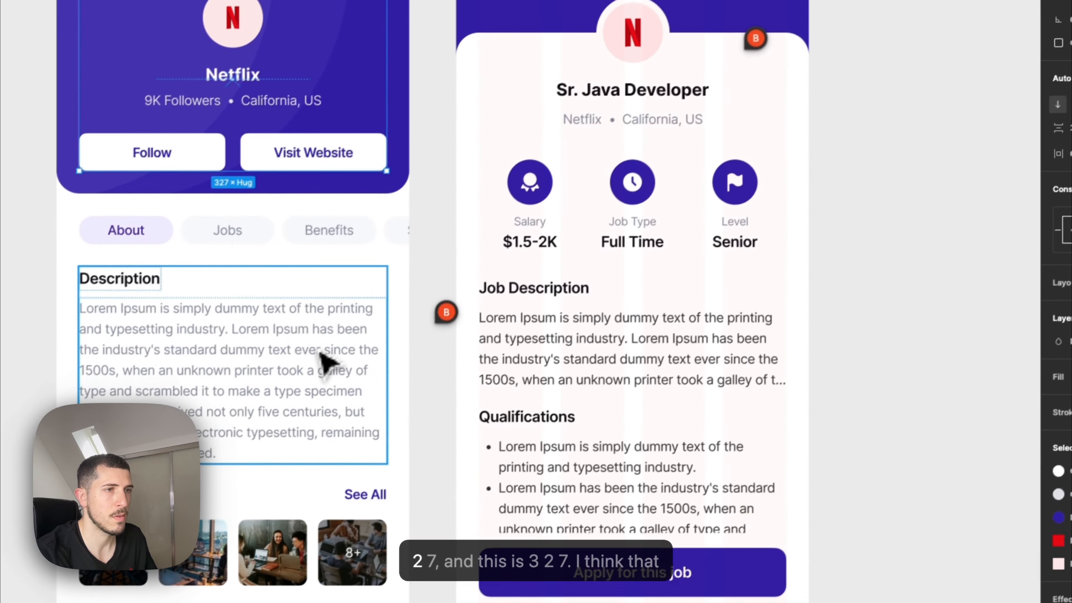
{"action": "left_click", "coordinate": [113, 536]}
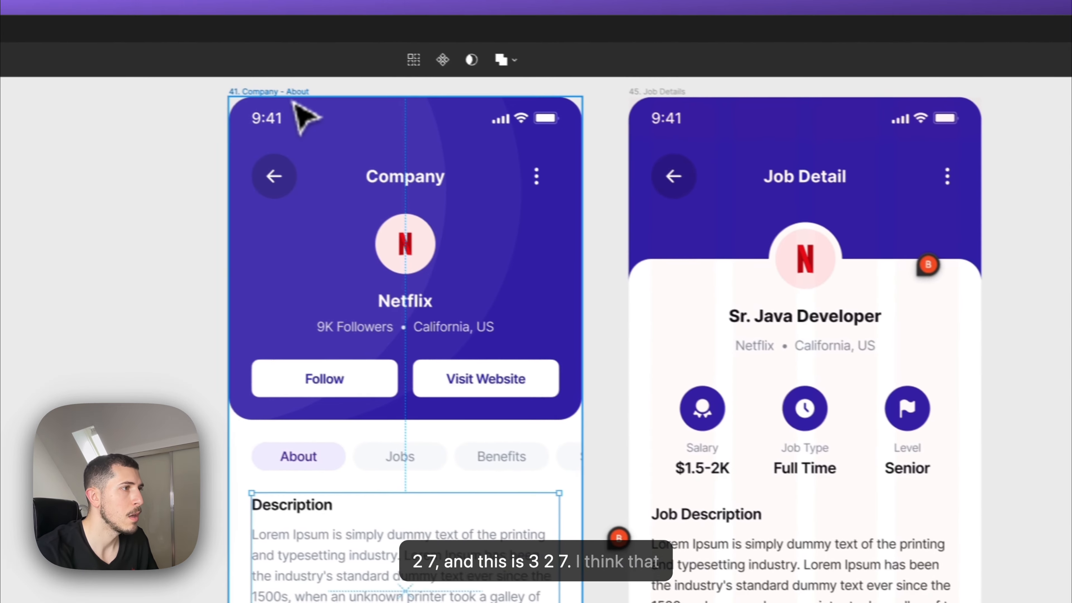
{"action": "left_click", "coordinate": [293, 95]}
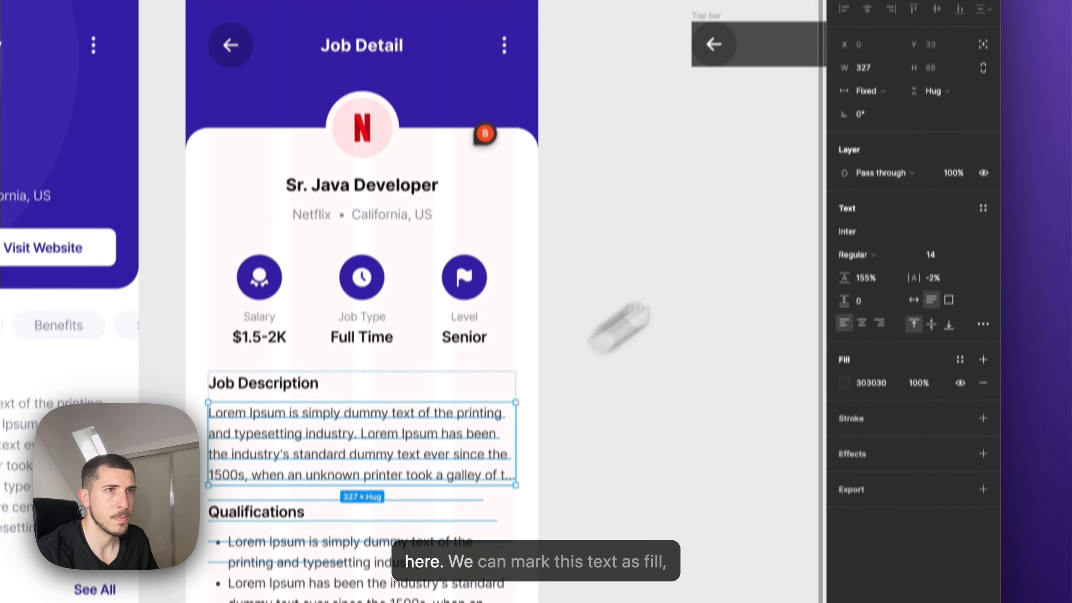
Set the Job Description and Qualifications body texts to fill container width and give them the Description paragraph's fill 818898
{"action": "left_click", "coordinate": [854, 174]}
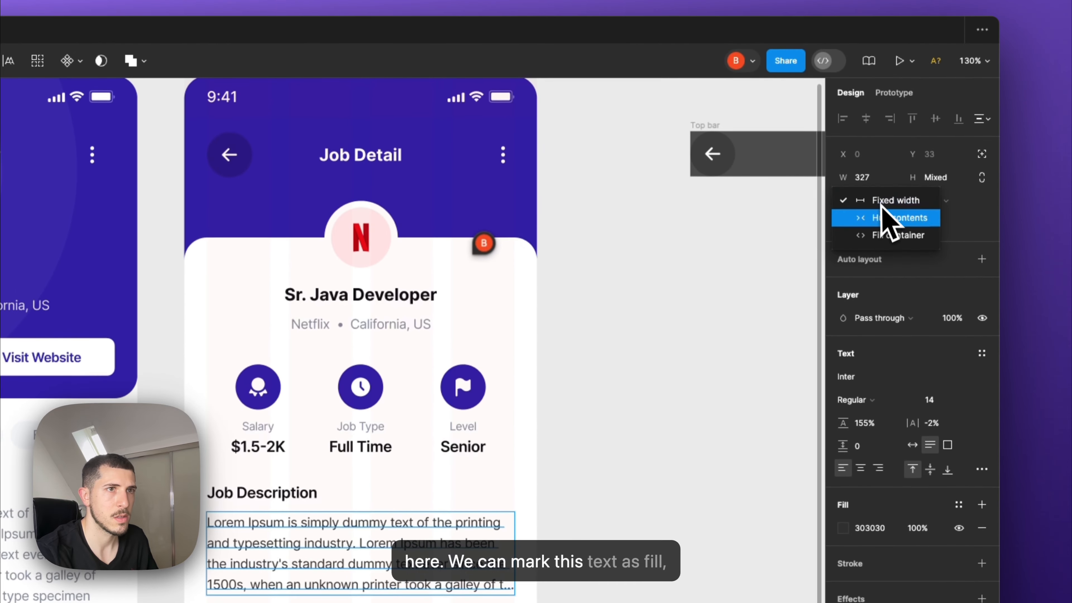
{"action": "left_click", "coordinate": [890, 218]}
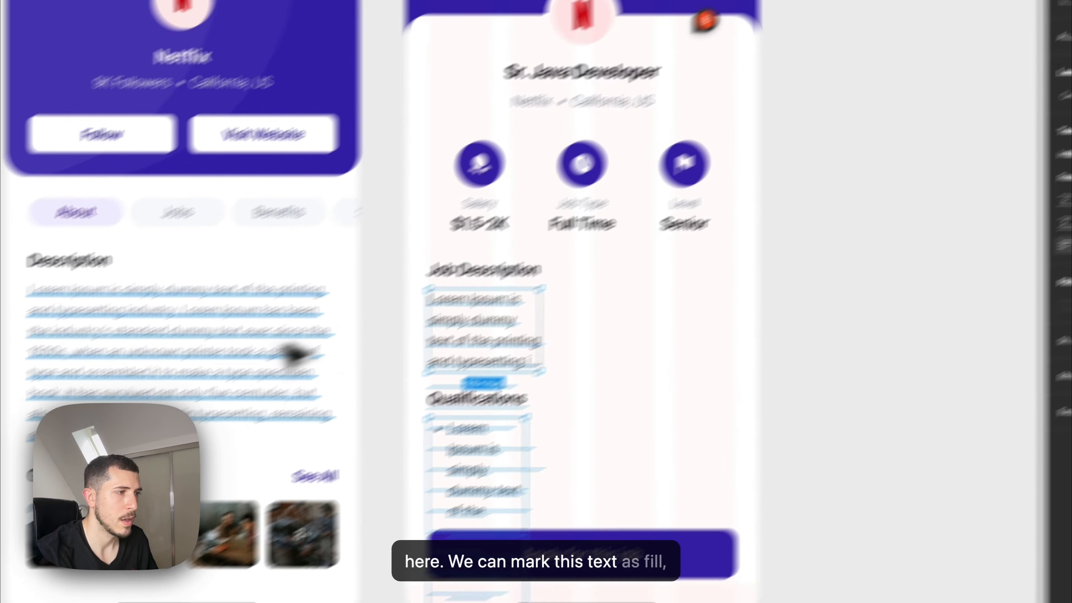
{"action": "left_click", "coordinate": [158, 434]}
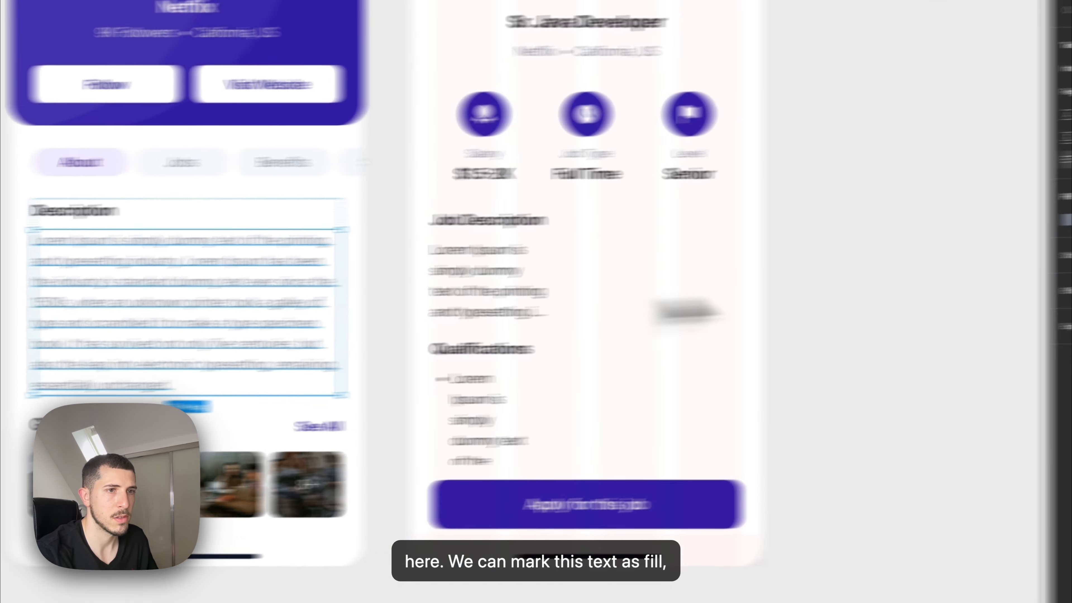
{"action": "left_click", "coordinate": [968, 396]}
{"action": "key", "text": "super+c"}
{"action": "left_click", "coordinate": [315, 302]}
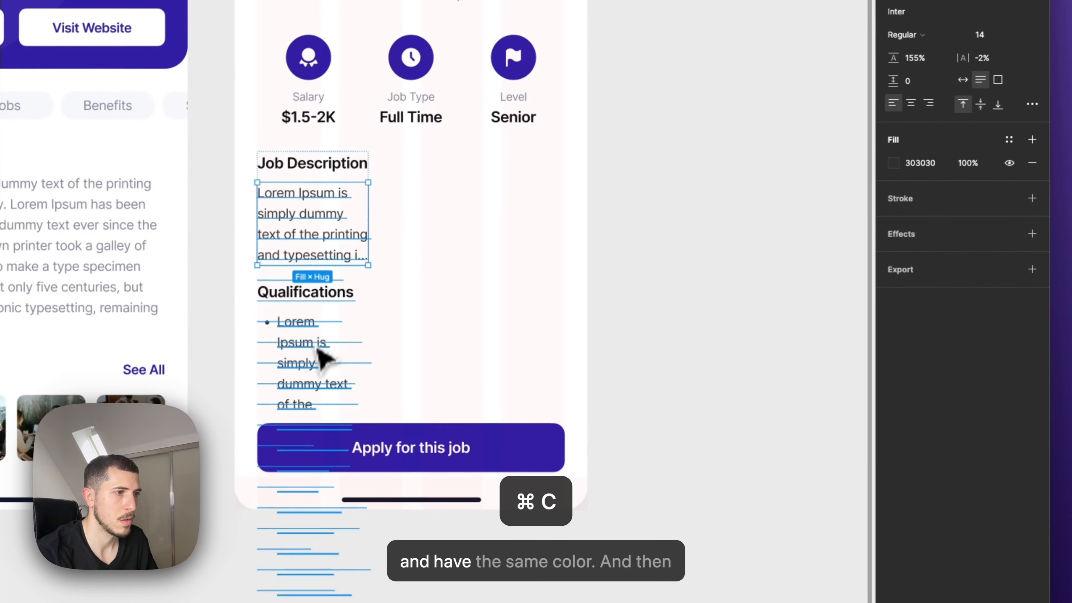
{"action": "key", "text": "super+v"}
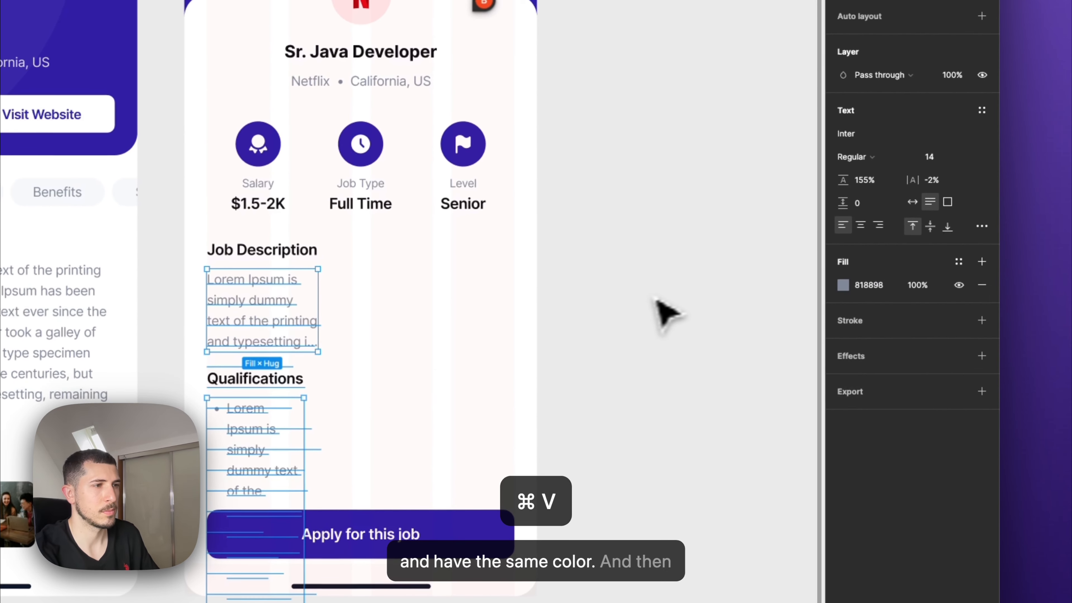
Set the width of the Job Description and Qualifications frames to 327
{"action": "key", "text": "Escape"}
{"action": "left_click", "coordinate": [399, 465], "text": "shift"}
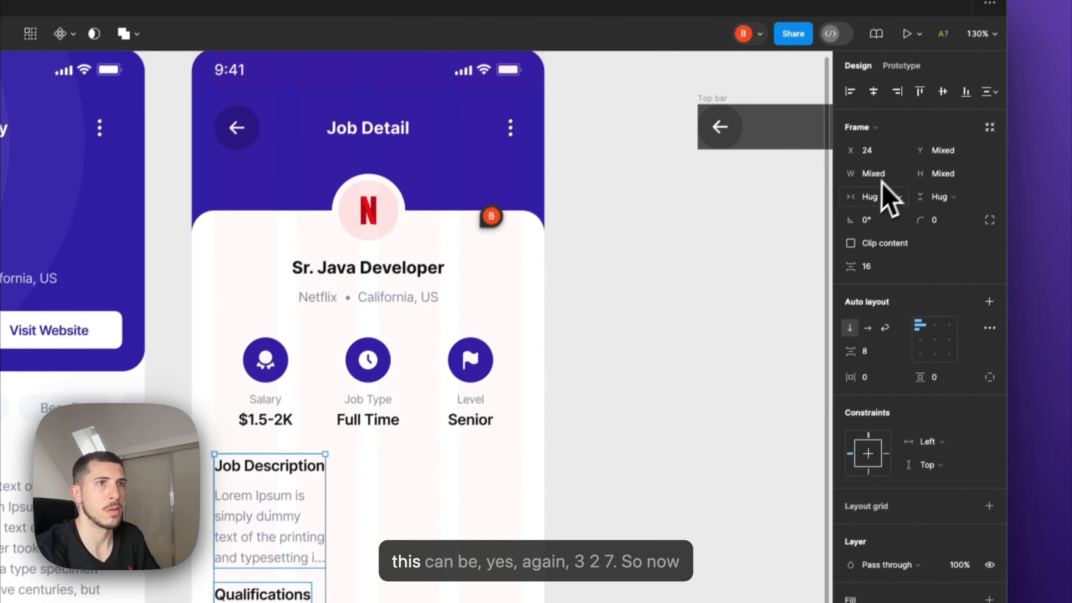
{"action": "left_click", "coordinate": [868, 186]}
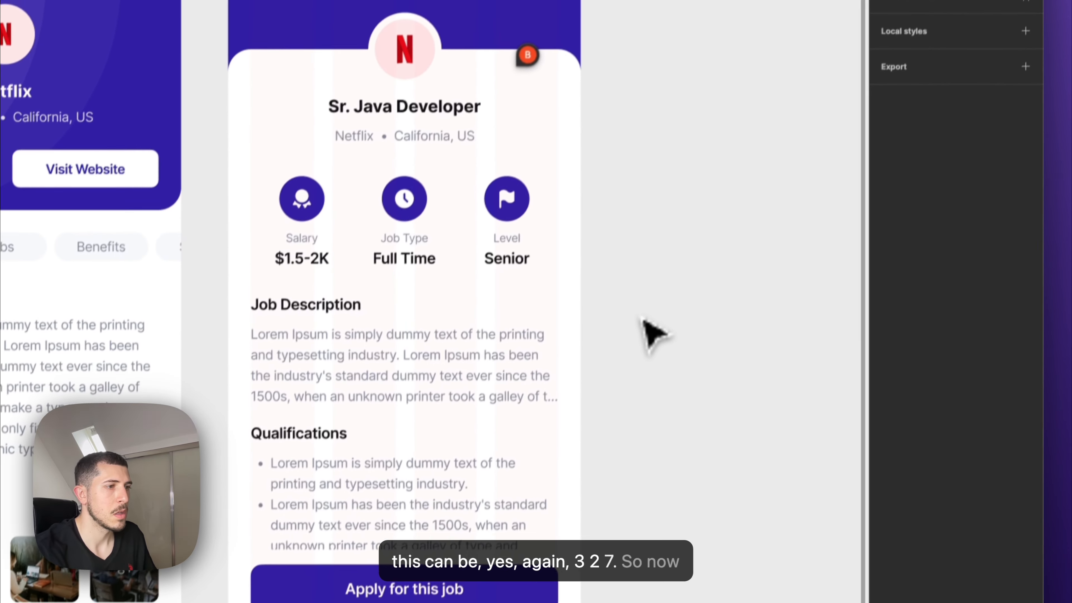
{"action": "left_click", "coordinate": [603, 528]}
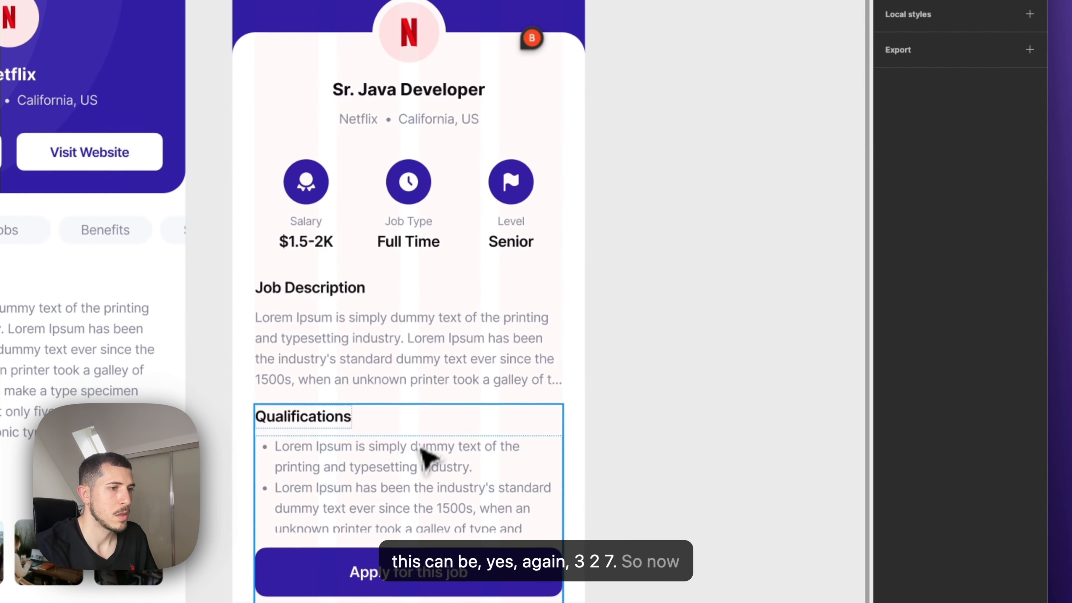
Test narrowing the Job Description and Qualifications frames together to check text wrapping, and undo the resize
{"action": "left_click", "coordinate": [498, 599]}
{"action": "left_click_drag", "start_coordinate": [563, 383], "coordinate": [481, 373]}
{"action": "key", "text": "super+z"}
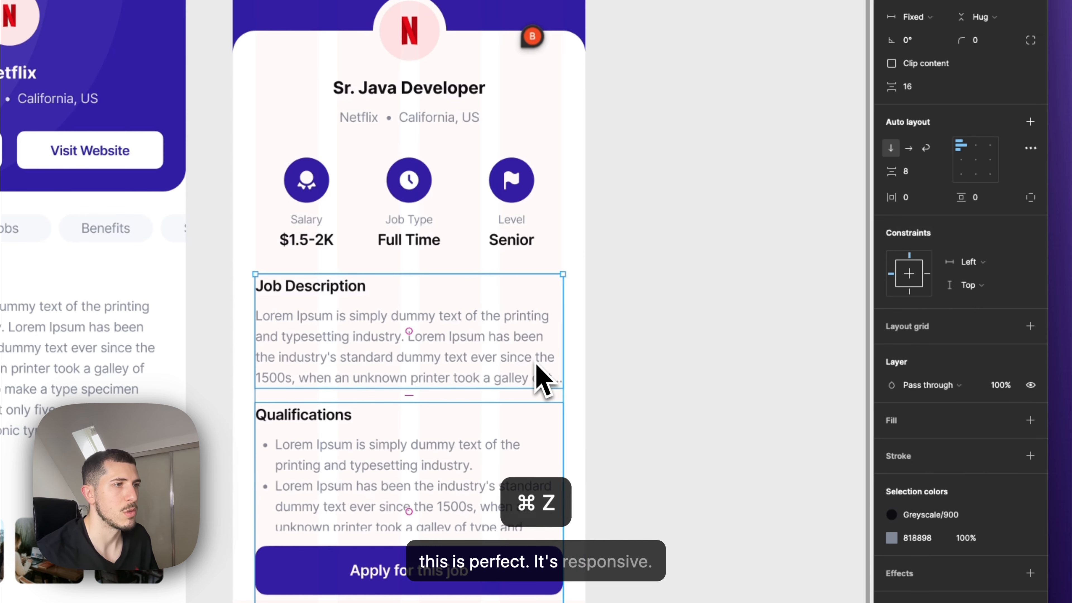
{"action": "left_click", "coordinate": [628, 343]}
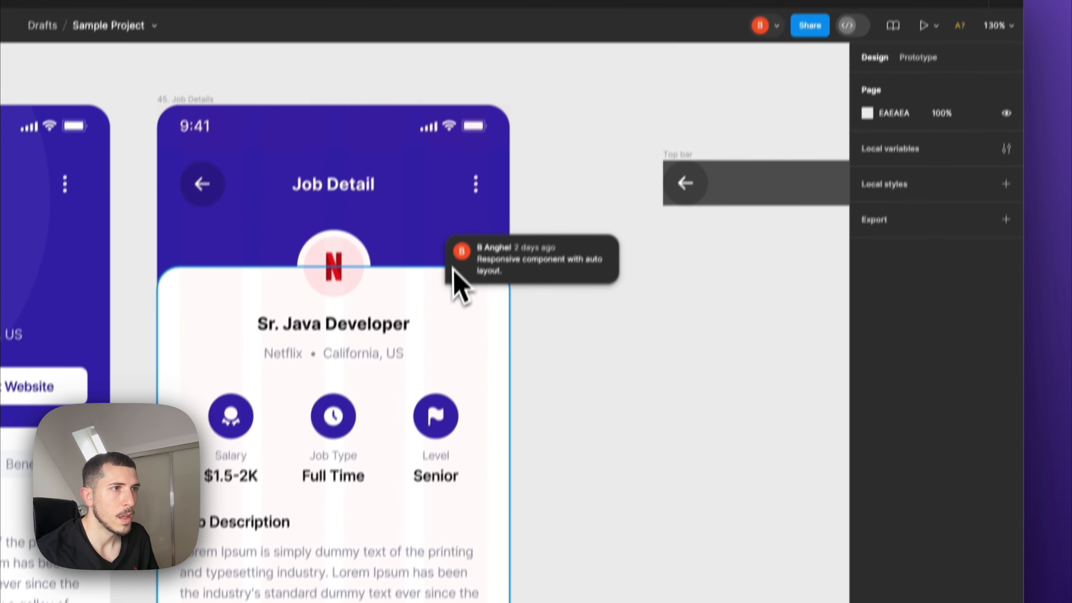
Read the comment on the Job Details card about a responsive auto layout component and move its thread beside the screen
{"action": "left_click", "coordinate": [532, 37]}
{"action": "scroll", "coordinate": [613, 211], "scroll_direction": "right", "scroll_amount": 2}
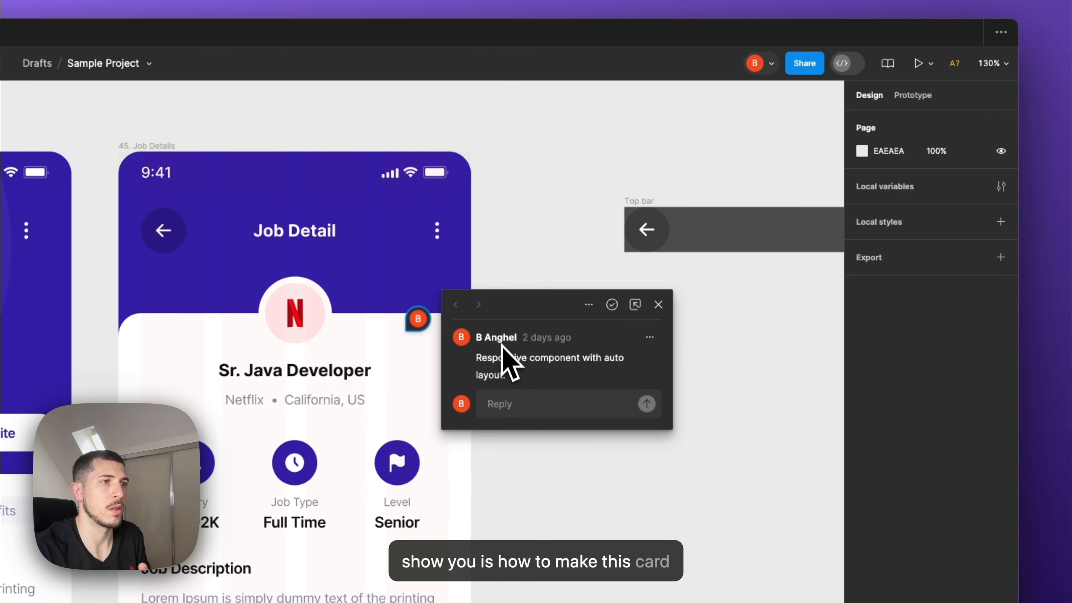
{"action": "left_click_drag", "start_coordinate": [499, 301], "coordinate": [620, 316]}
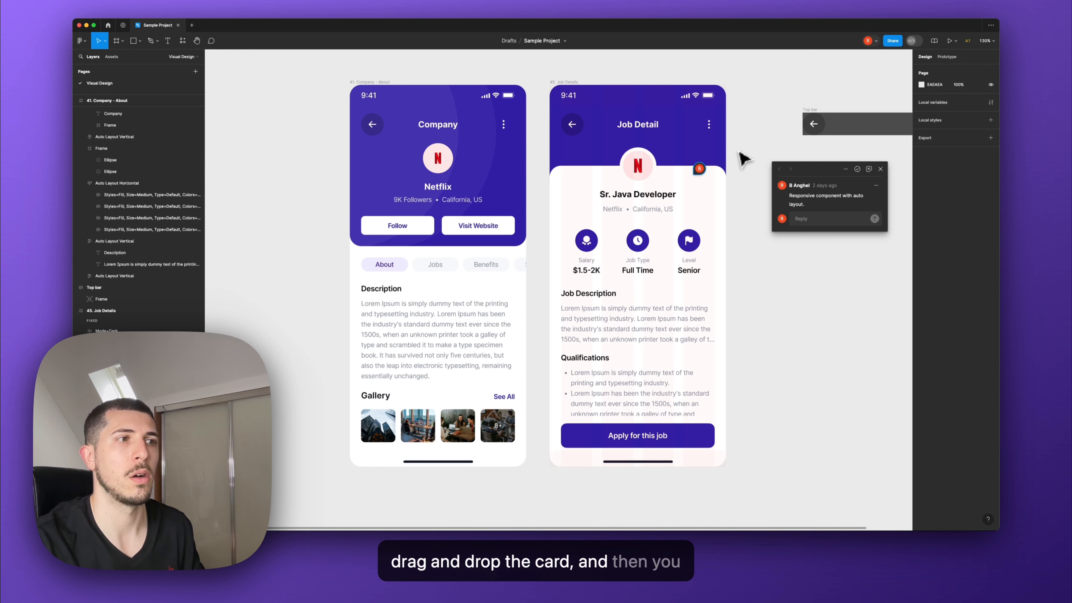
Test narrowing the white card background on the Job Details screen to a width of 197, and undo the resize
{"action": "left_click", "coordinate": [693, 190]}
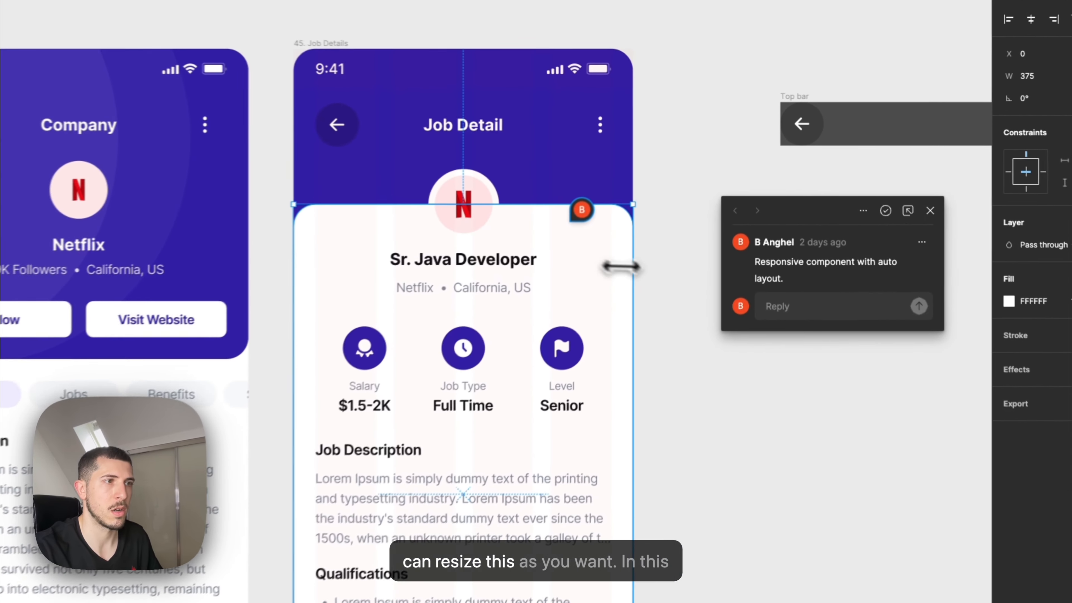
{"action": "left_click_drag", "start_coordinate": [723, 197], "coordinate": [683, 204]}
{"action": "left_click_drag", "start_coordinate": [540, 283], "coordinate": [458, 289]}
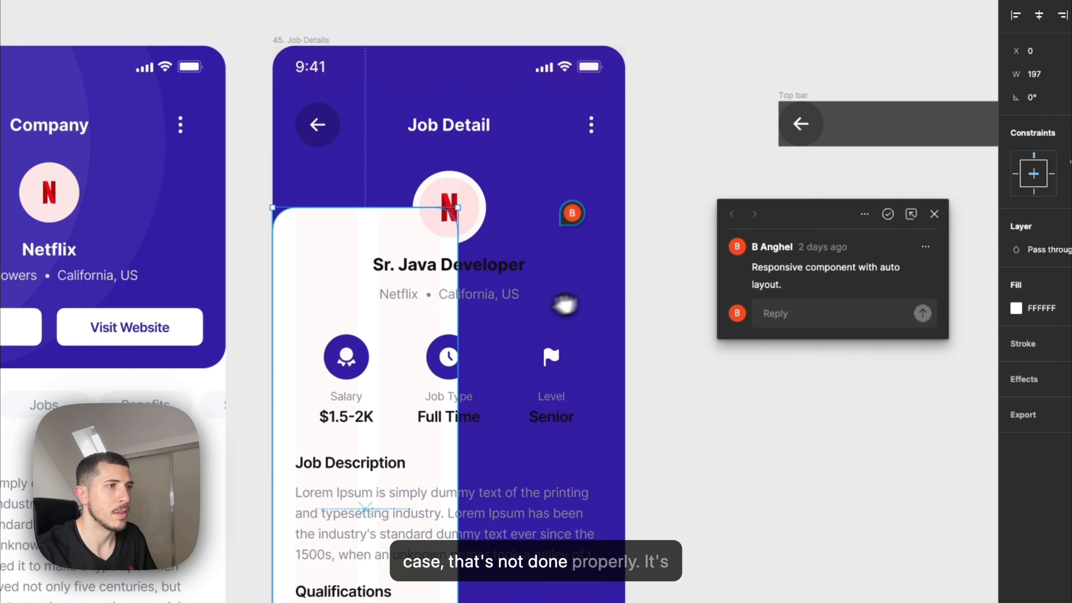
{"action": "left_click_drag", "start_coordinate": [566, 304], "coordinate": [434, 289]}
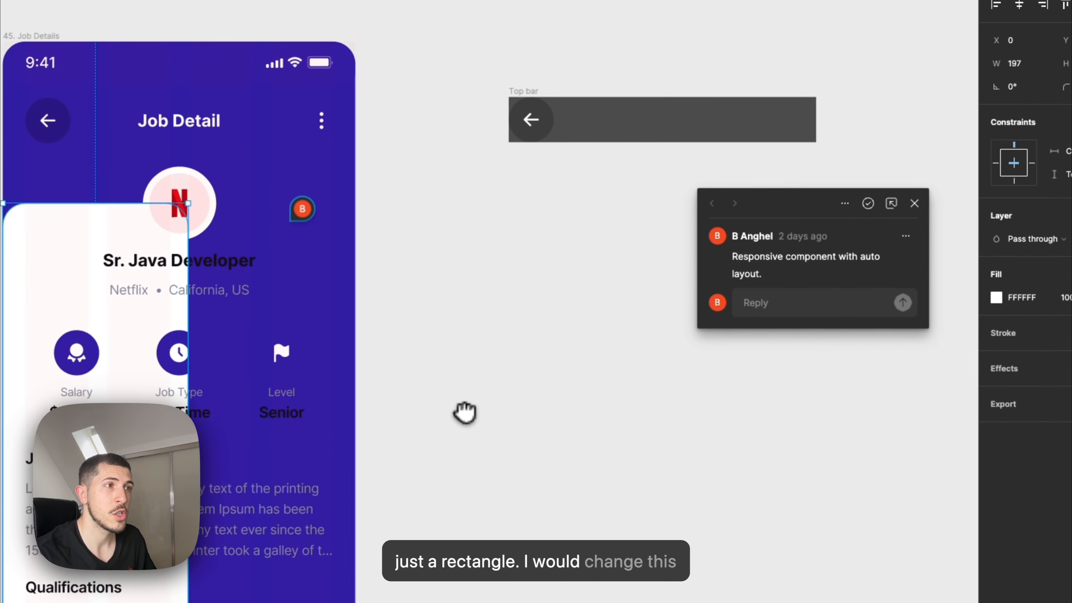
{"action": "left_click_drag", "start_coordinate": [464, 411], "coordinate": [443, 423]}
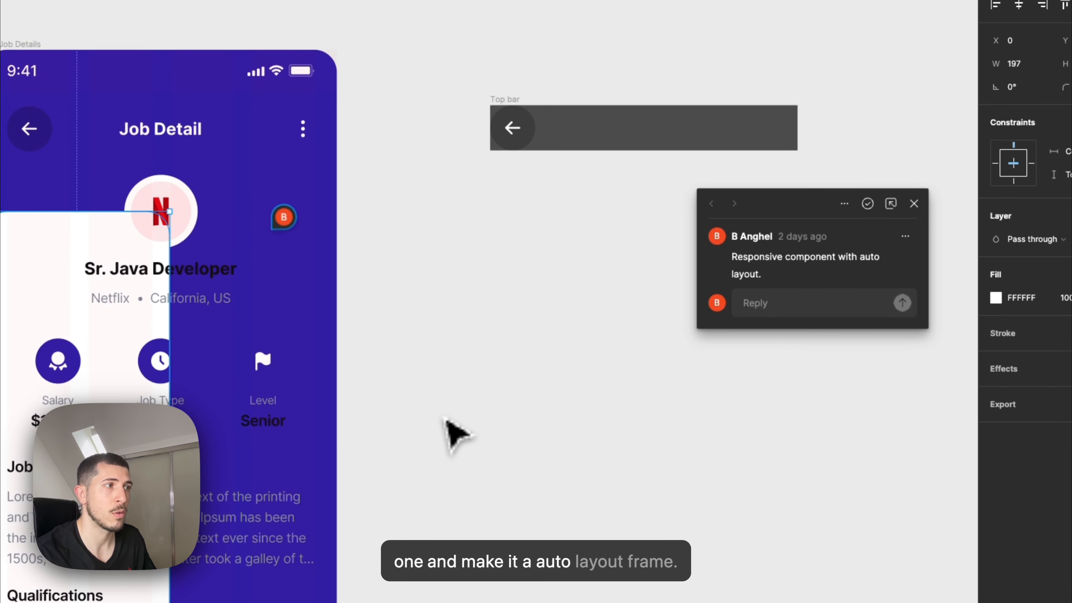
{"action": "key", "text": "super+z"}
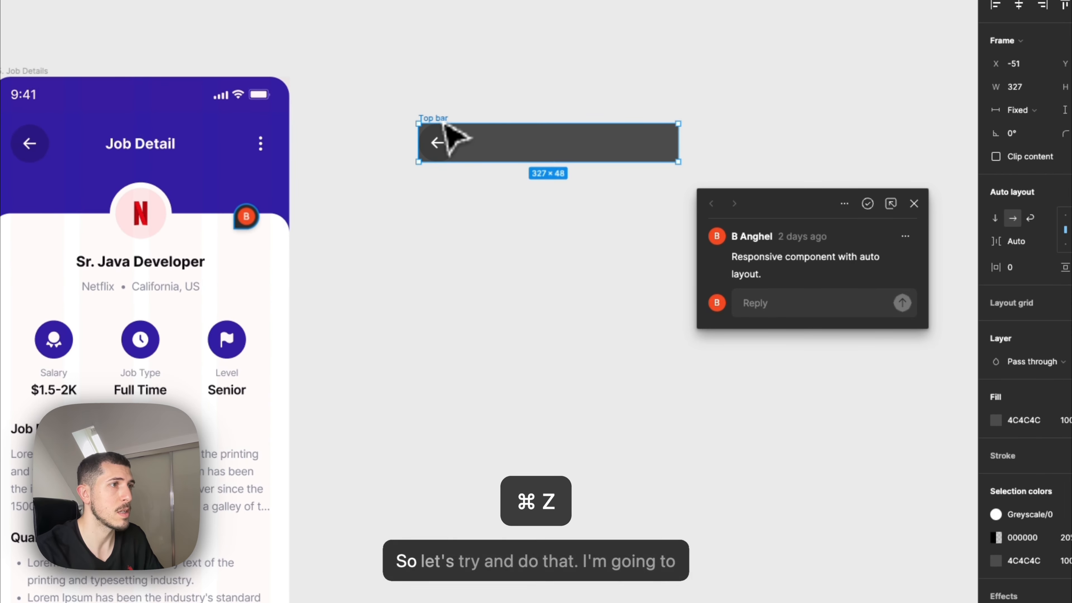
Delete the standalone Top bar frame and close the auto layout comment with its pin placed off the Job Details screen
{"action": "key", "text": "BackSpace"}
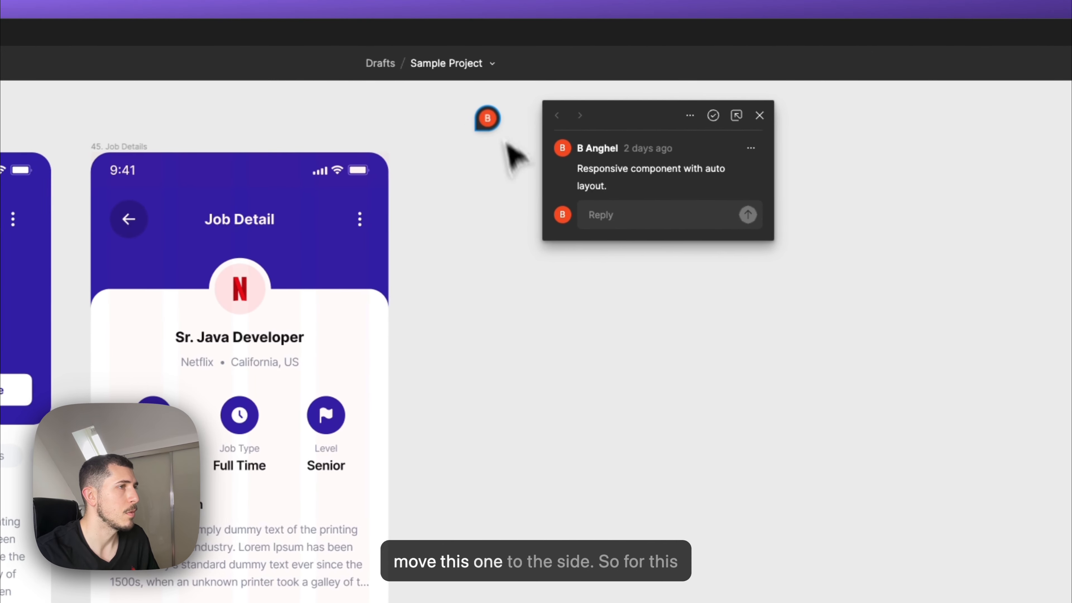
{"action": "left_click", "coordinate": [759, 115]}
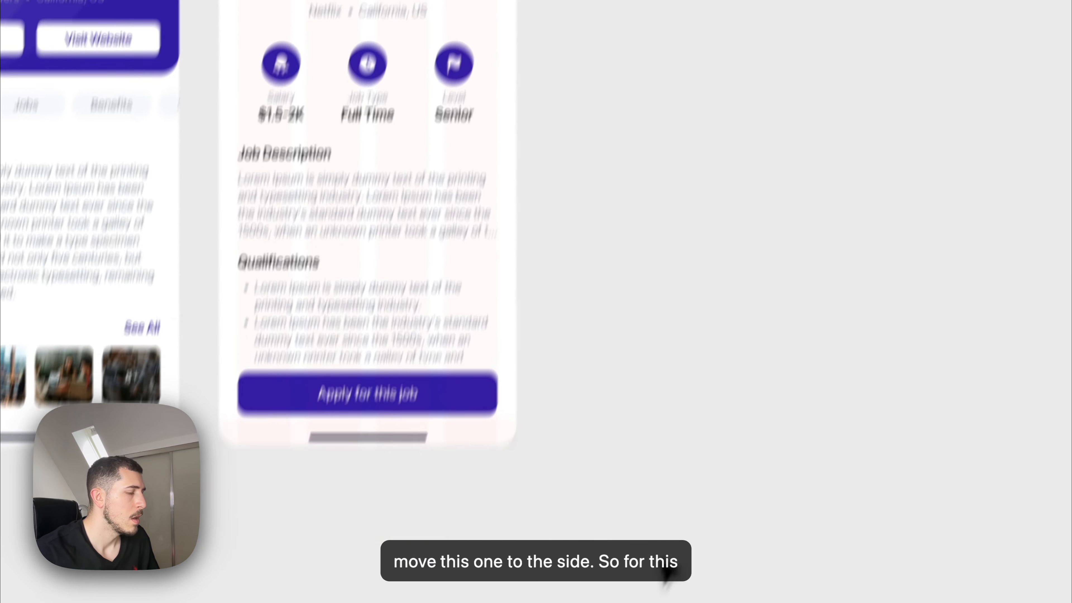
Move the bottom bar containing the Apply for this job button out of the Job Details screen, onto the canvas below it
{"action": "left_click_drag", "start_coordinate": [581, 455], "coordinate": [508, 403]}
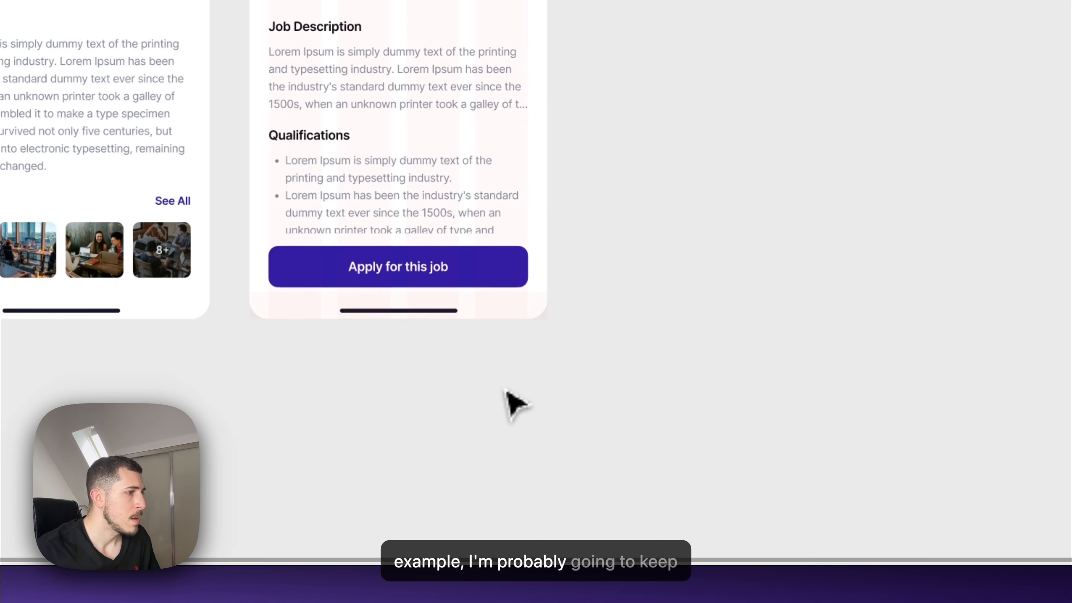
{"action": "left_click", "coordinate": [444, 292]}
{"action": "left_click_drag", "start_coordinate": [448, 291], "coordinate": [437, 420]}
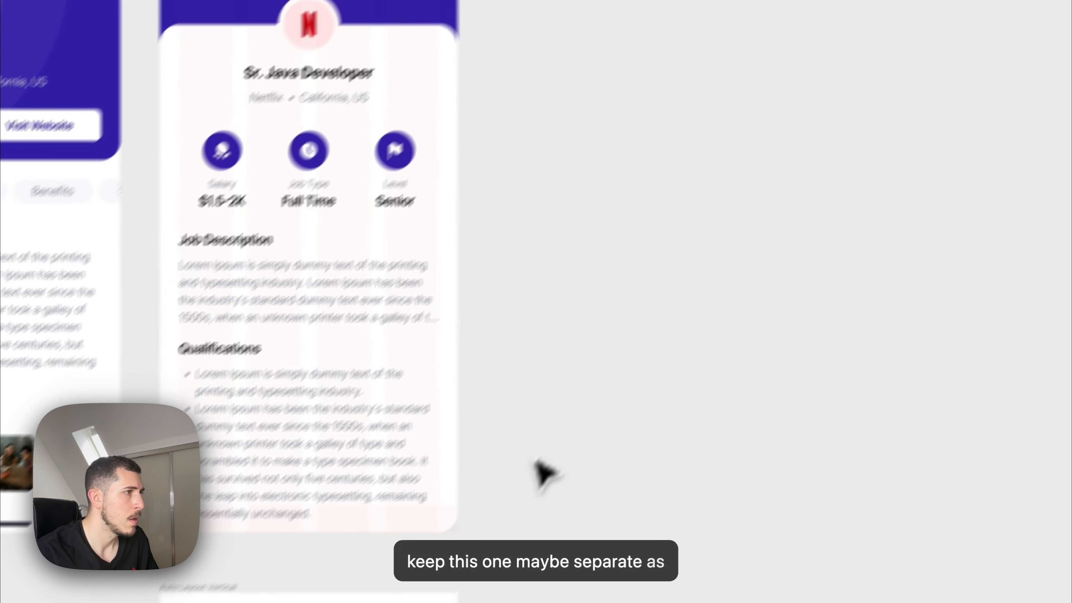
Duplicate the white Job Details card with its title, icon row, description and qualifications onto the empty canvas beside the screen
{"action": "left_click_drag", "start_coordinate": [672, 472], "coordinate": [351, 198]}
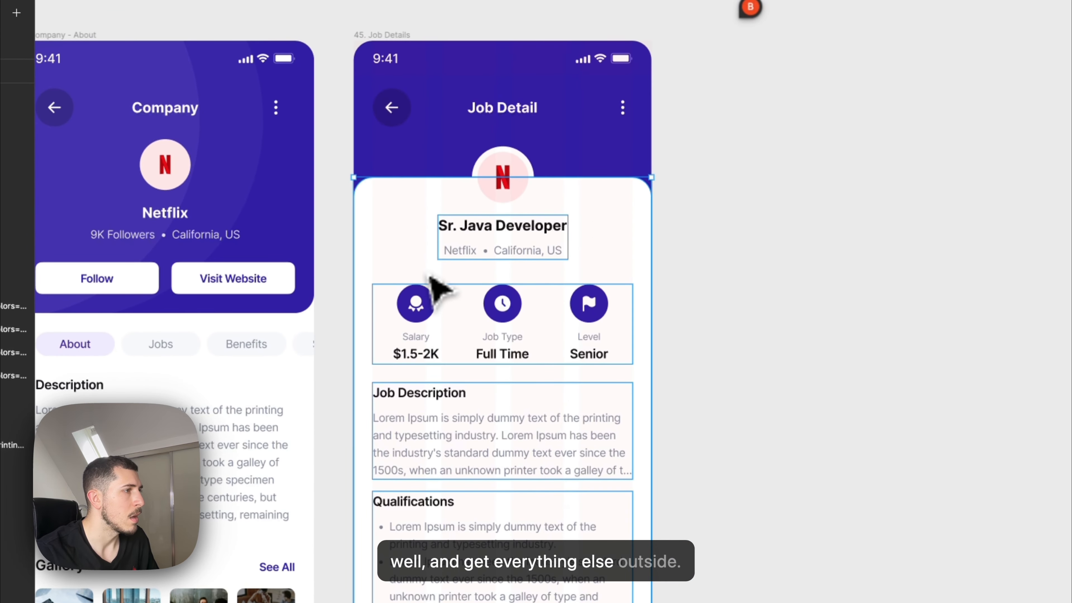
{"action": "left_click_drag", "start_coordinate": [427, 275], "coordinate": [522, 280]}
{"action": "key", "text": "super+z"}
{"action": "left_click_drag", "start_coordinate": [431, 275], "coordinate": [416, 228]}
{"action": "left_click", "coordinate": [734, 446]}
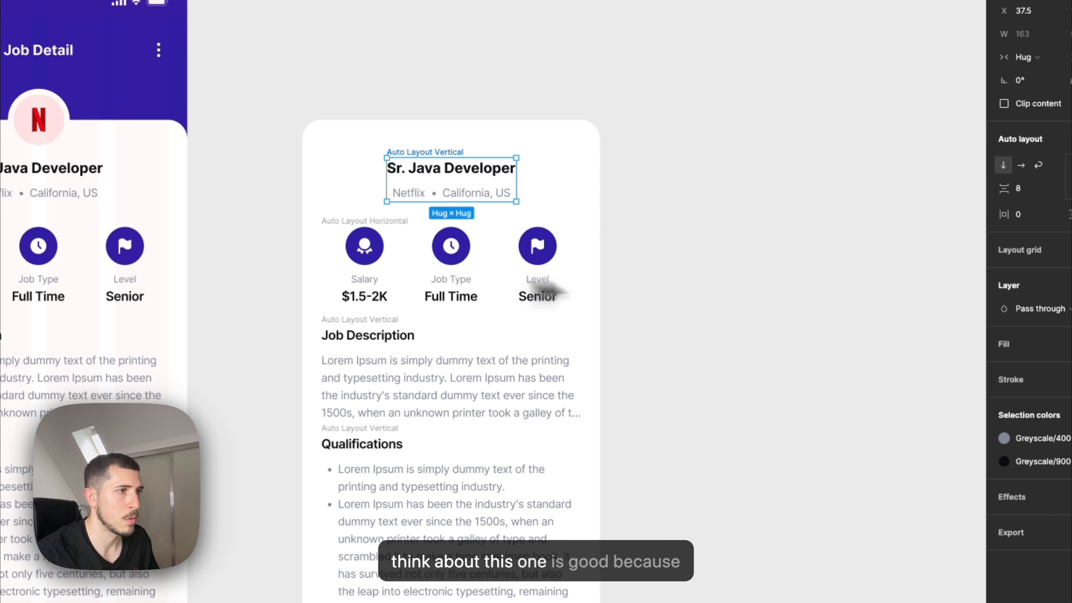
Test resizing the copied card's title block and its Salary, Job Type and Level row, and undo each change
{"action": "left_click_drag", "start_coordinate": [431, 243], "coordinate": [734, 203]}
{"action": "key", "text": "super+z"}
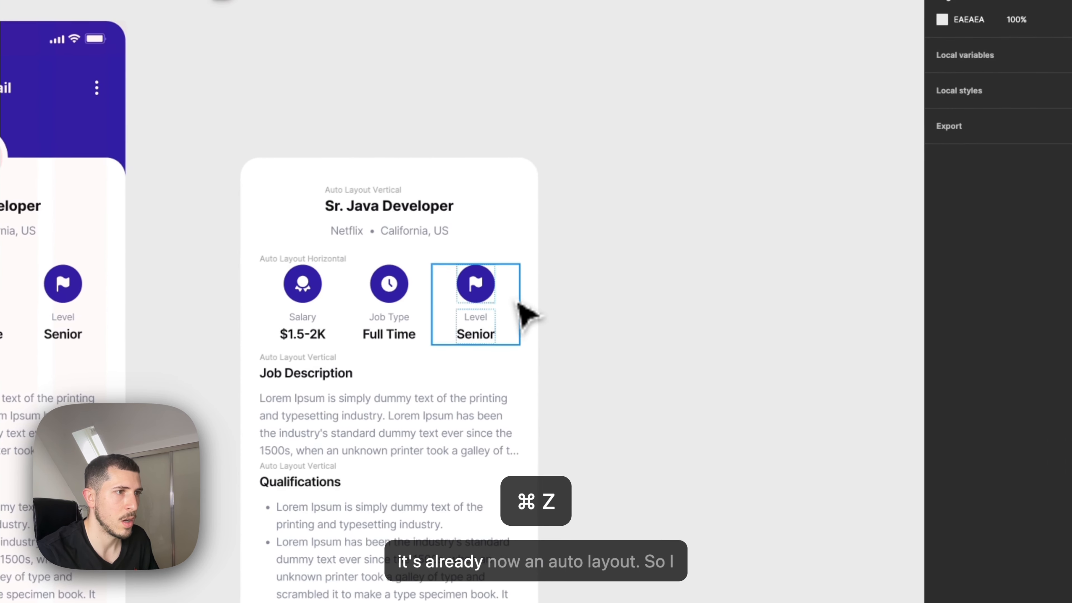
{"action": "left_click", "coordinate": [518, 304], "text": "super"}
{"action": "left_click", "coordinate": [577, 317]}
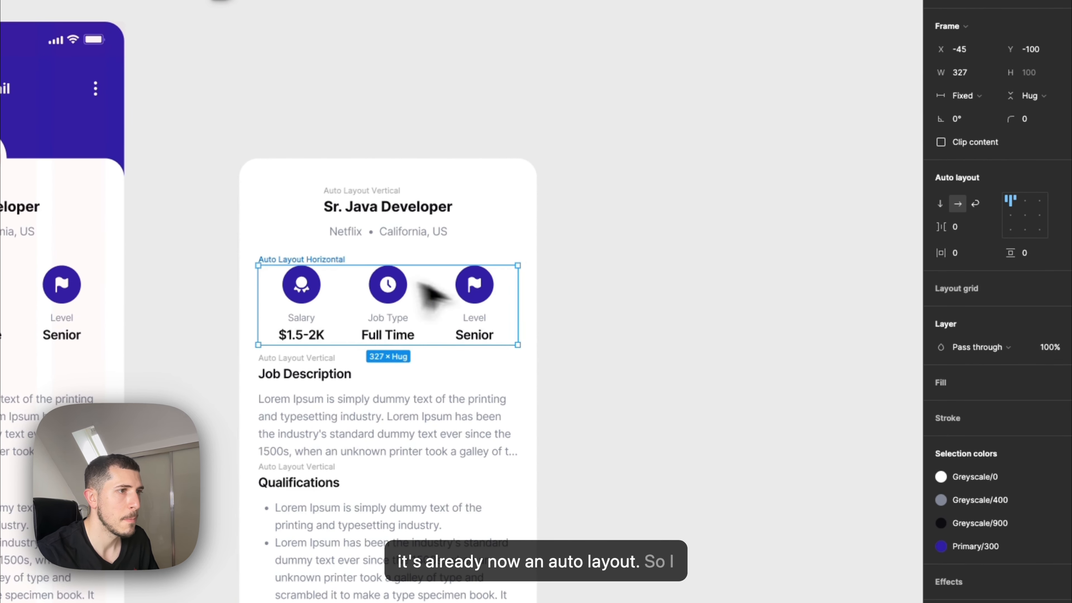
{"action": "left_click_drag", "start_coordinate": [435, 307], "coordinate": [354, 315]}
{"action": "key", "text": "super+z"}
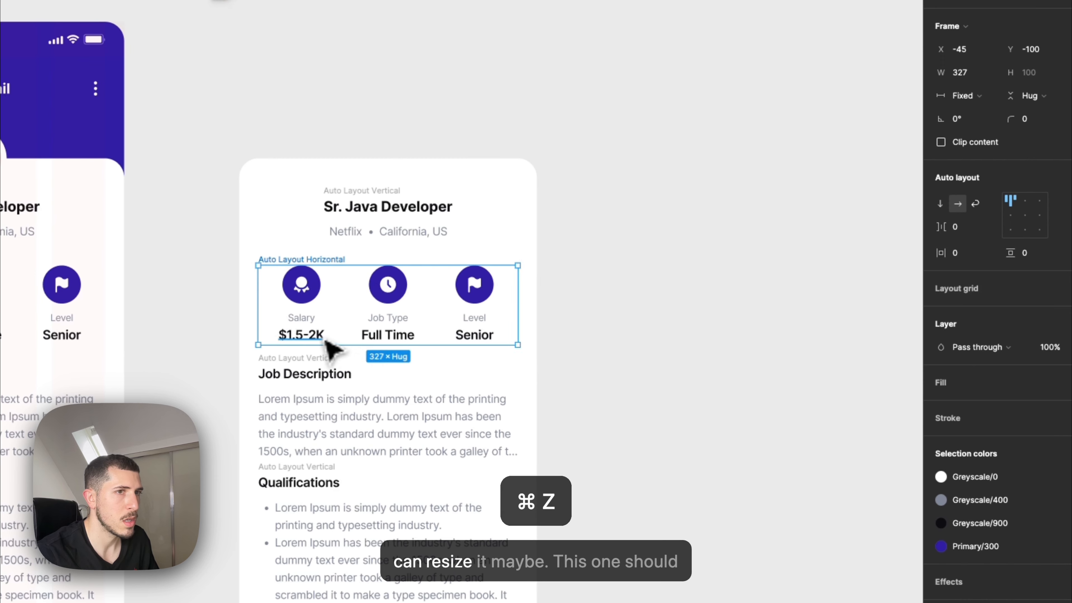
Set the label and value texts under the three icons in the copied card to fill the container width
{"action": "left_click", "coordinate": [325, 341], "text": "super"}
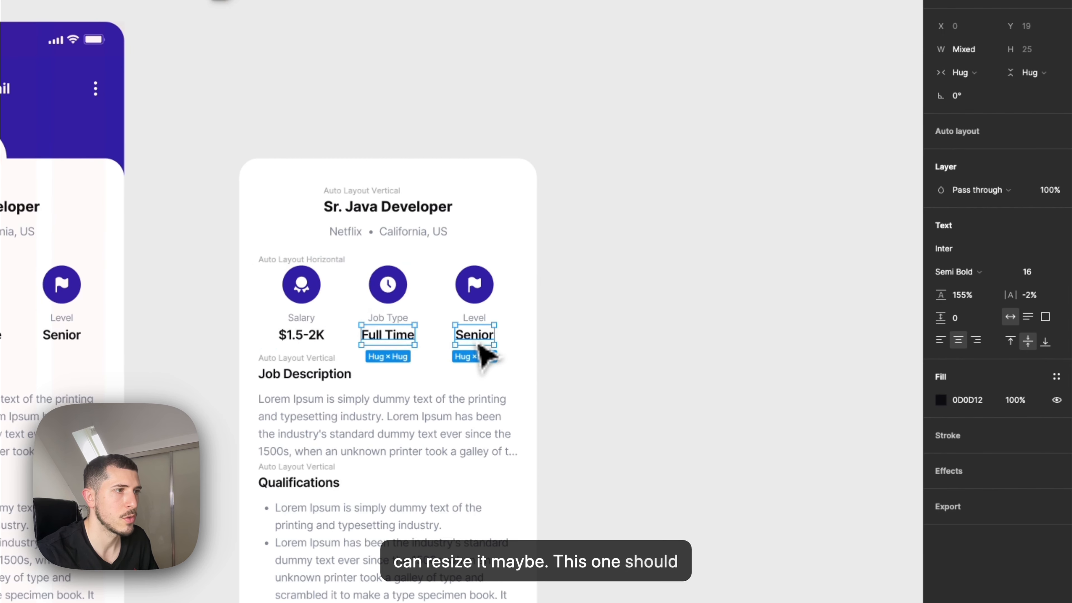
{"action": "left_click", "coordinate": [317, 333], "text": "shift"}
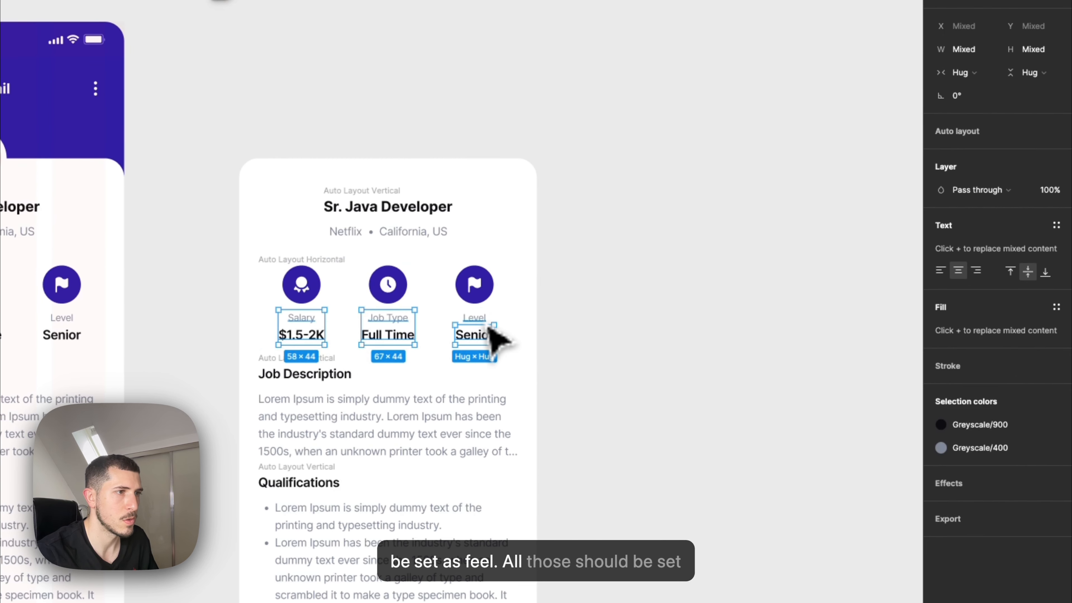
{"action": "left_click", "coordinate": [960, 72]}
{"action": "left_click", "coordinate": [990, 89]}
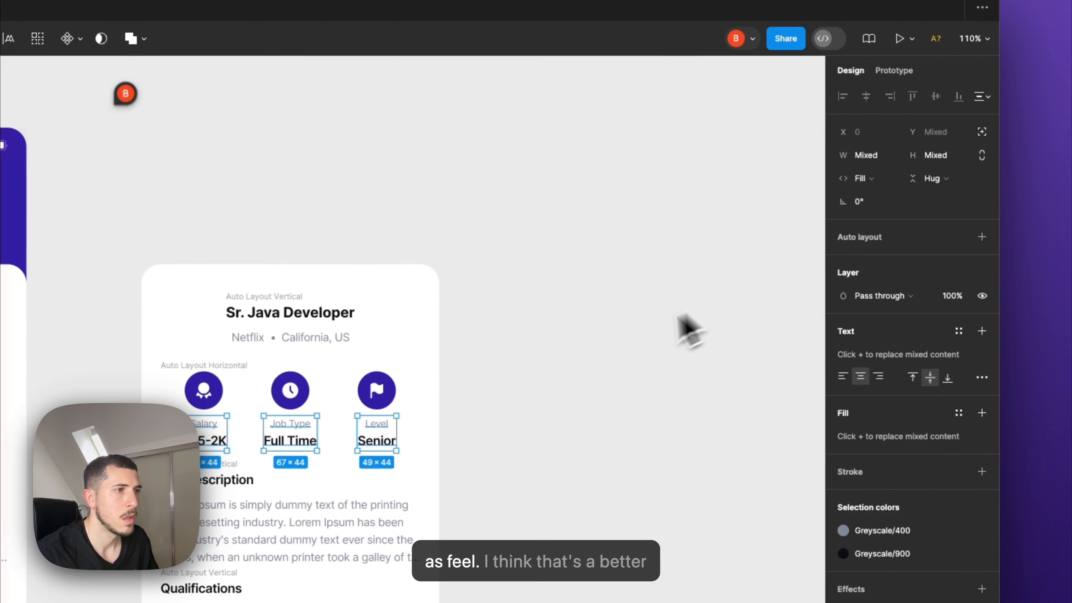
Set the frames holding the Level, Job Type and Salary texts to fill the container width
{"action": "left_click", "coordinate": [364, 421]}
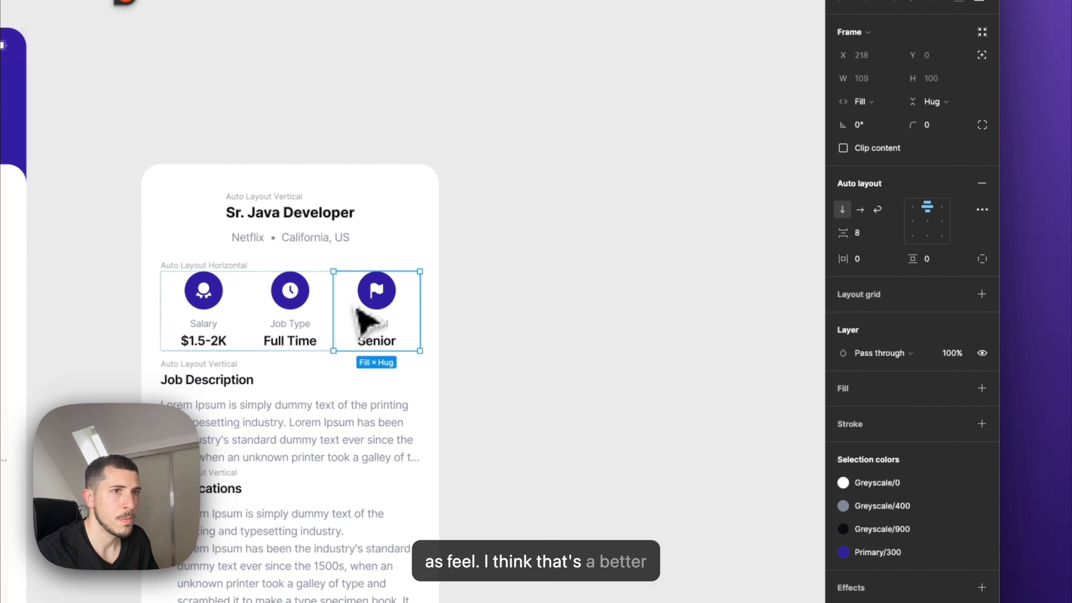
{"action": "left_click", "coordinate": [380, 296]}
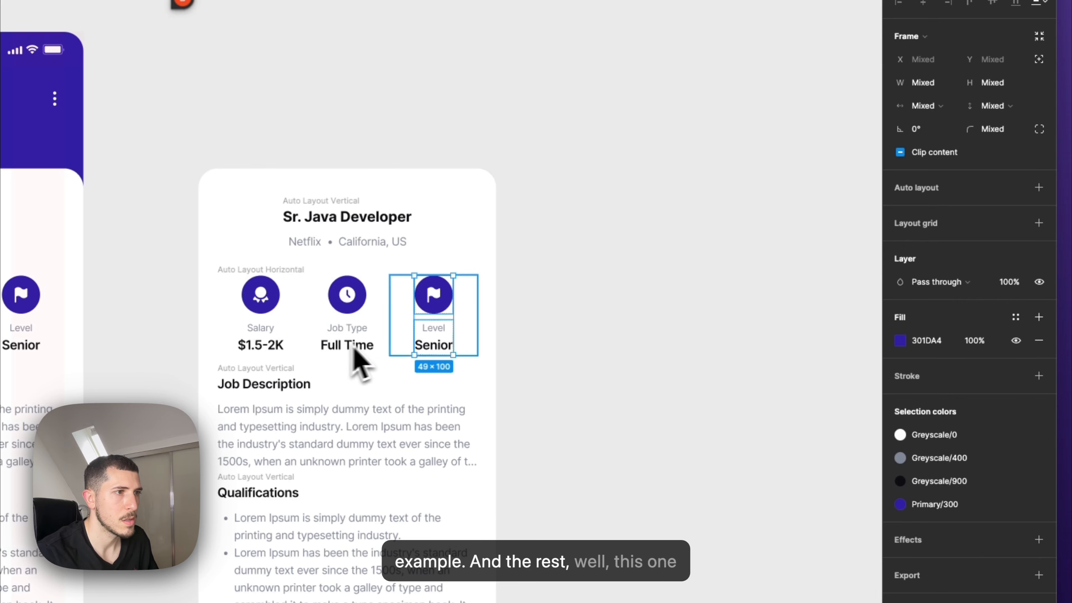
{"action": "left_click", "coordinate": [925, 106]}
{"action": "left_click", "coordinate": [943, 124]}
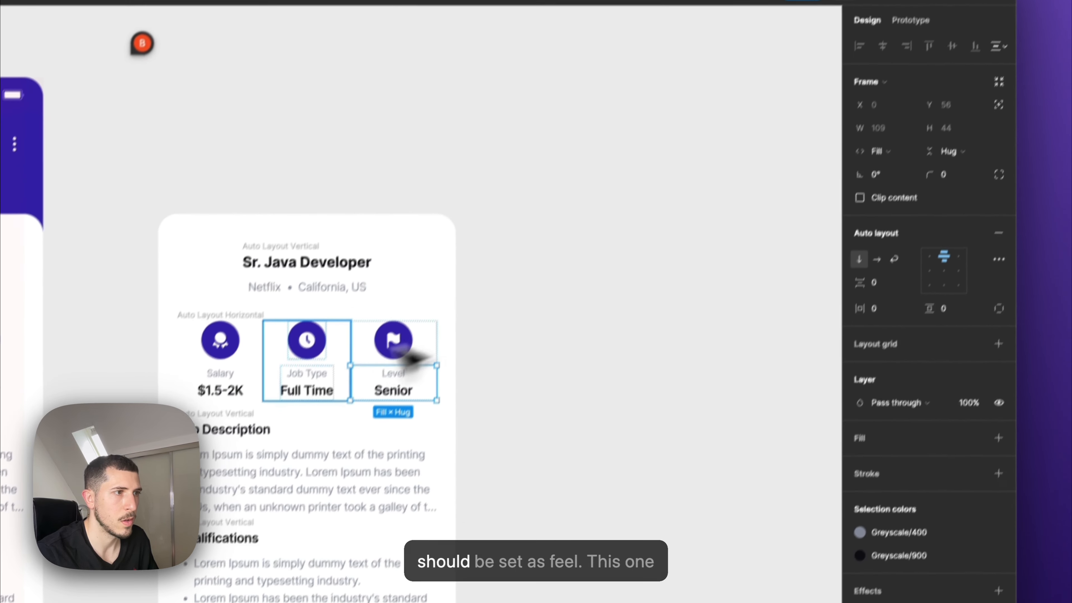
{"action": "left_click", "coordinate": [353, 349]}
{"action": "double_click", "coordinate": [327, 368]}
{"action": "left_click", "coordinate": [897, 123]}
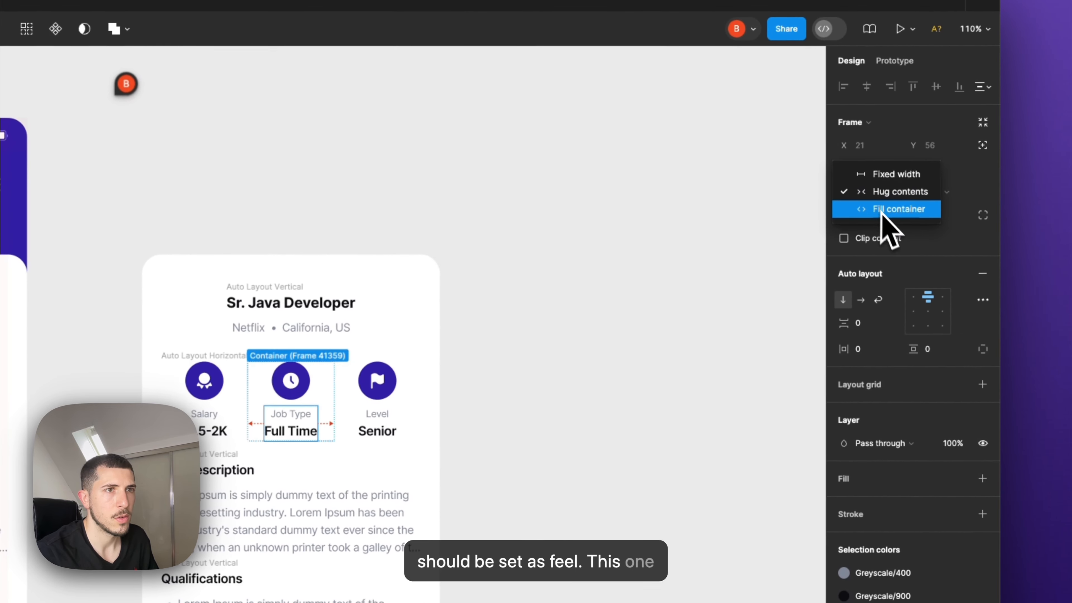
{"action": "left_click", "coordinate": [912, 143]}
{"action": "double_click", "coordinate": [216, 409]}
{"action": "left_click", "coordinate": [883, 188]}
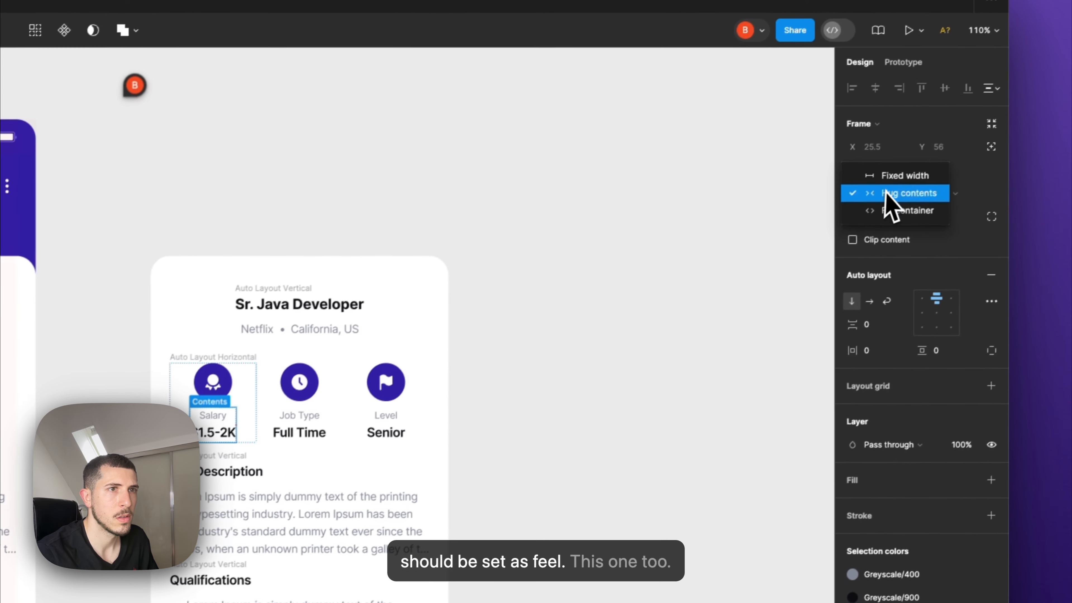
{"action": "left_click", "coordinate": [890, 205]}
{"action": "left_click", "coordinate": [528, 337]}
Test narrowing the Salary, Job Type and Level row to a width of 173, and undo the resize
{"action": "left_click", "coordinate": [222, 363]}
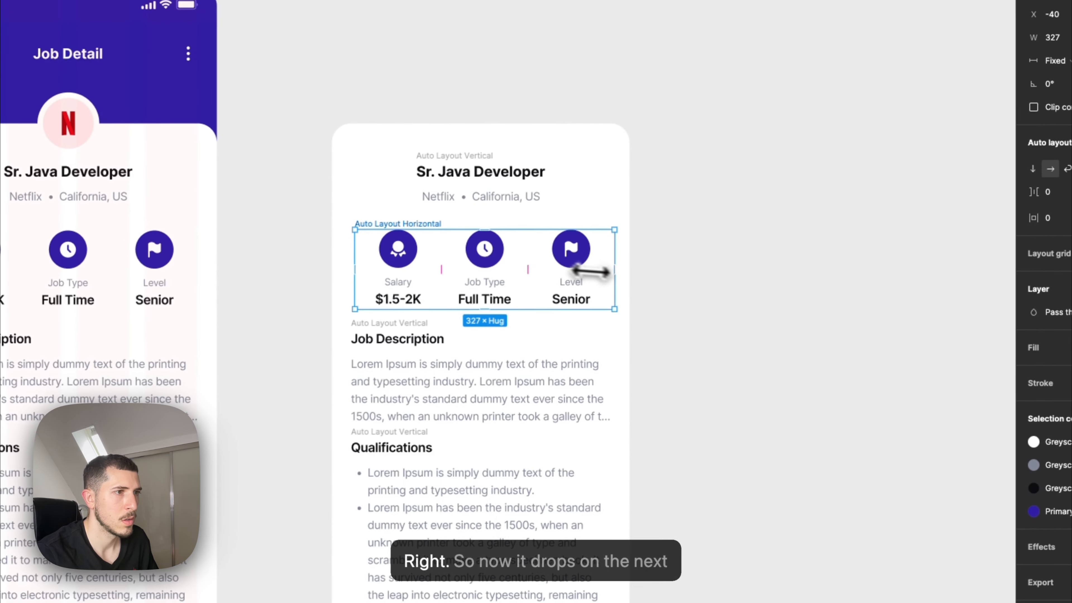
{"action": "left_click_drag", "start_coordinate": [421, 414], "coordinate": [371, 415]}
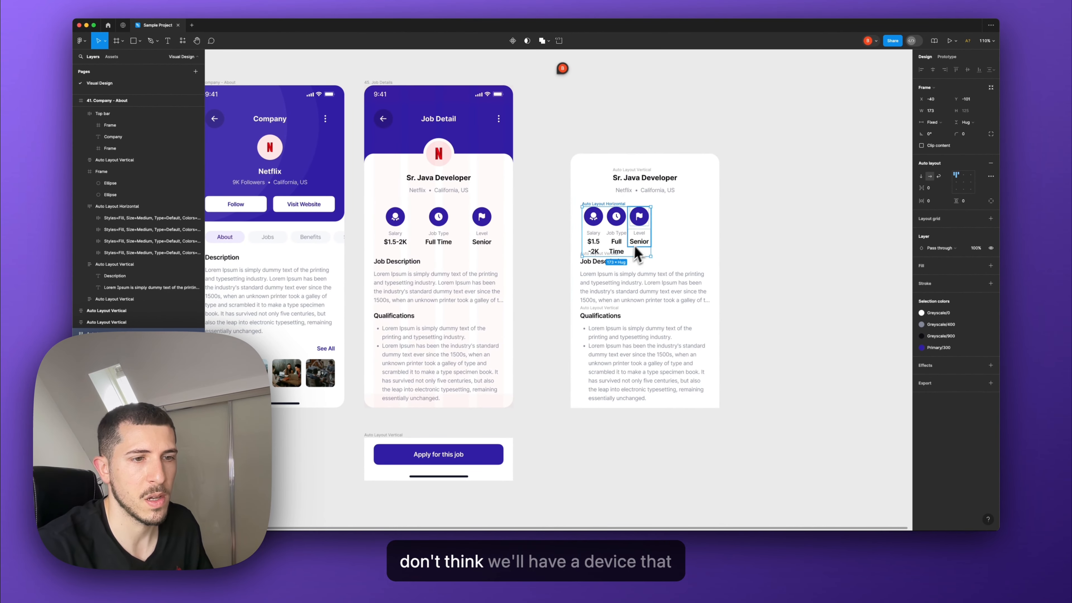
{"action": "key", "text": "super+z"}
Test narrowing the Job Description and Qualifications blocks together, undo the resize, and inspect their body texts' sizing
{"action": "left_click", "coordinate": [609, 259]}
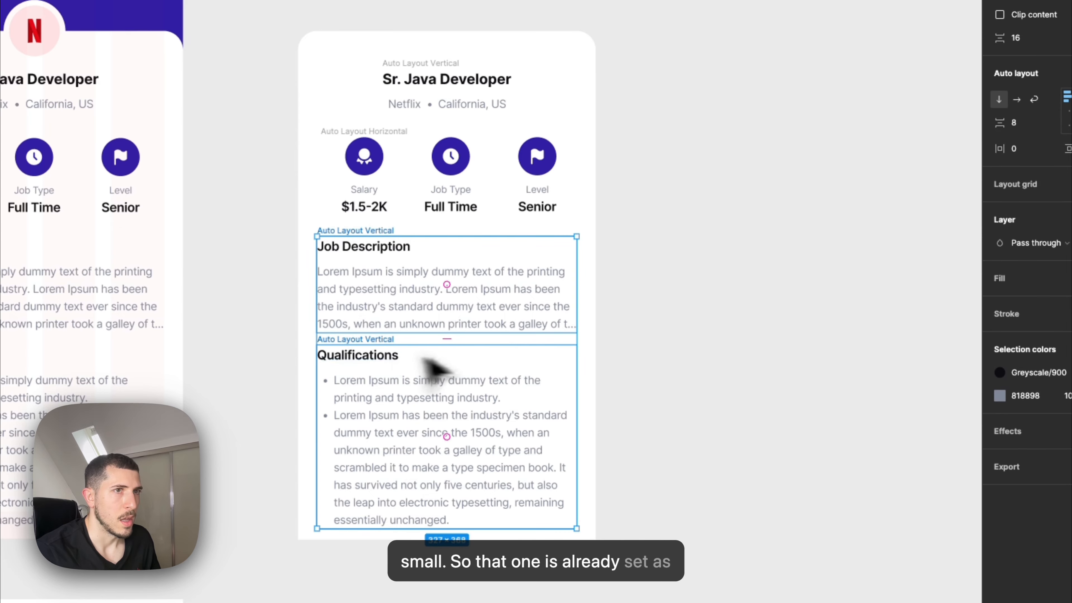
{"action": "left_click_drag", "start_coordinate": [570, 309], "coordinate": [394, 316]}
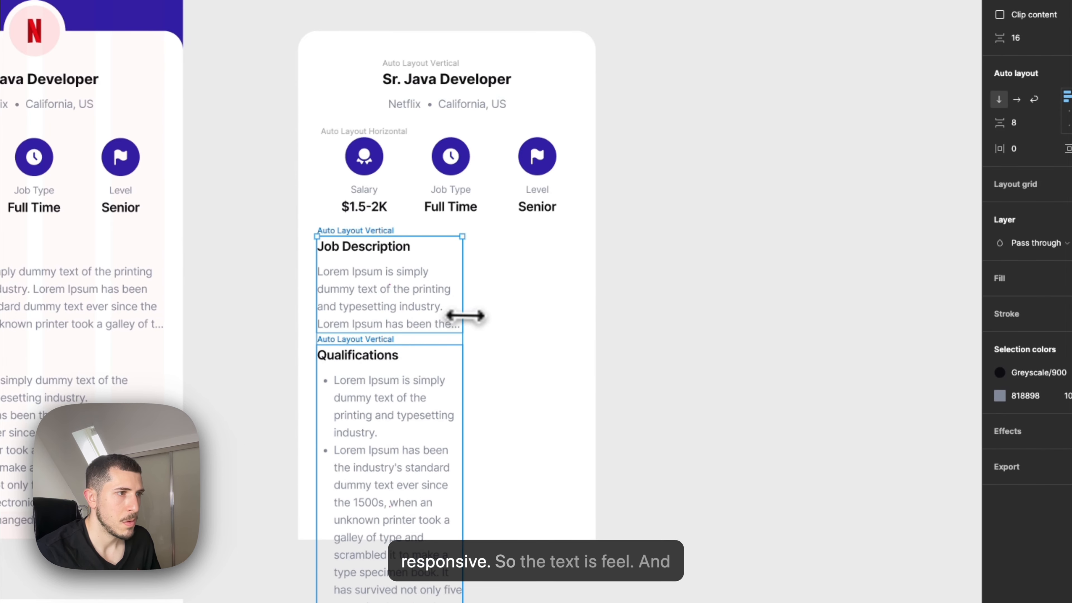
{"action": "key", "text": "super+z"}
{"action": "left_click", "coordinate": [417, 298], "text": "super"}
{"action": "left_click", "coordinate": [402, 435], "text": "super"}
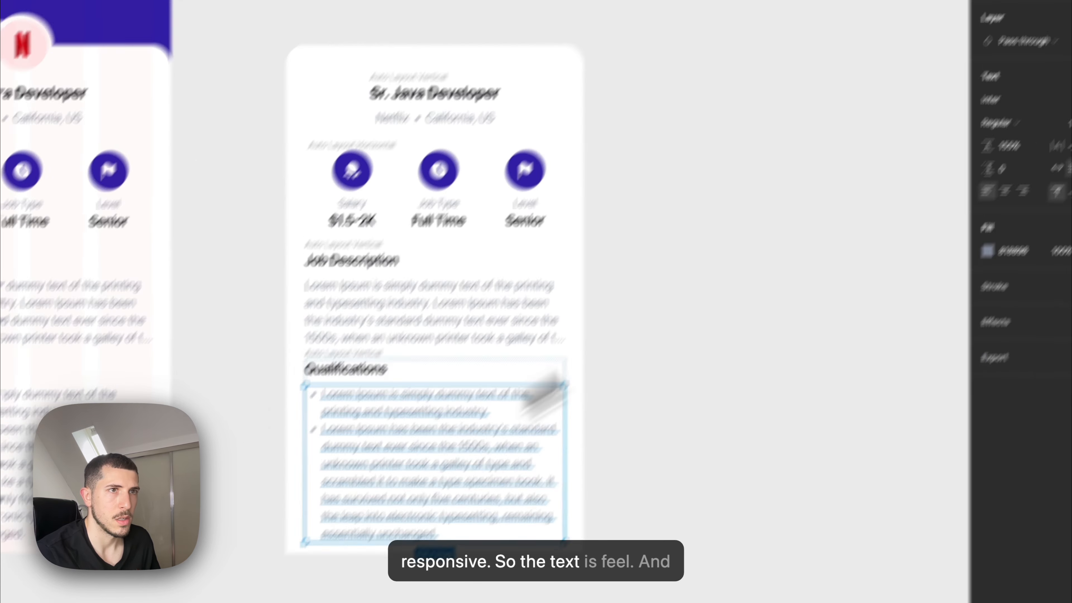
{"action": "left_click", "coordinate": [717, 195]}
Wrap the title block, icon row, Job Description and Qualifications blocks of the copied card in one auto layout frame
{"action": "left_click", "coordinate": [468, 439]}
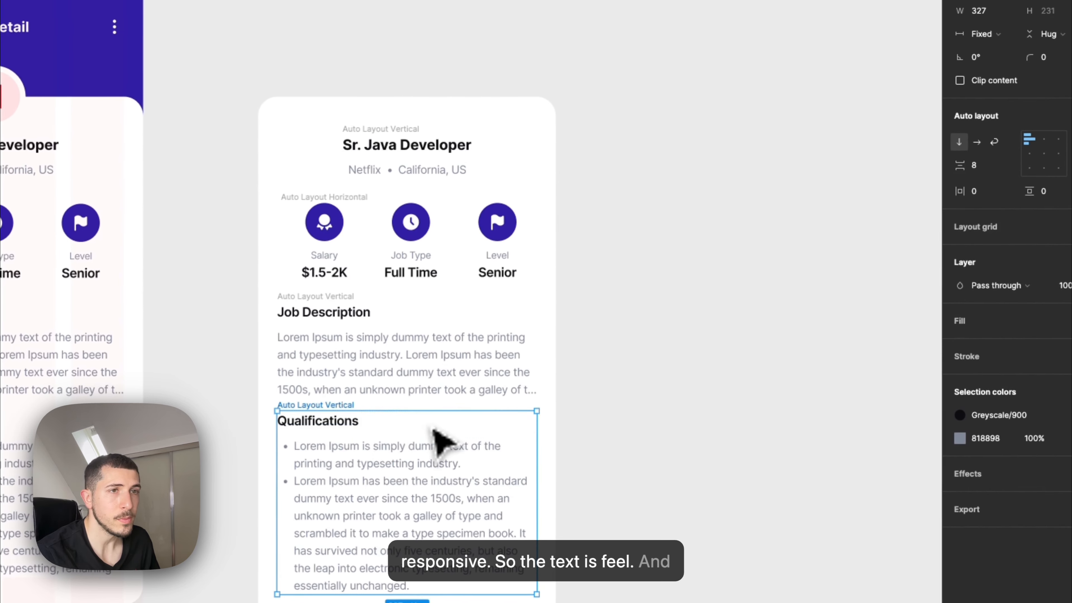
{"action": "left_click", "coordinate": [335, 304], "text": "shift"}
{"action": "left_click", "coordinate": [330, 209], "text": "shift"}
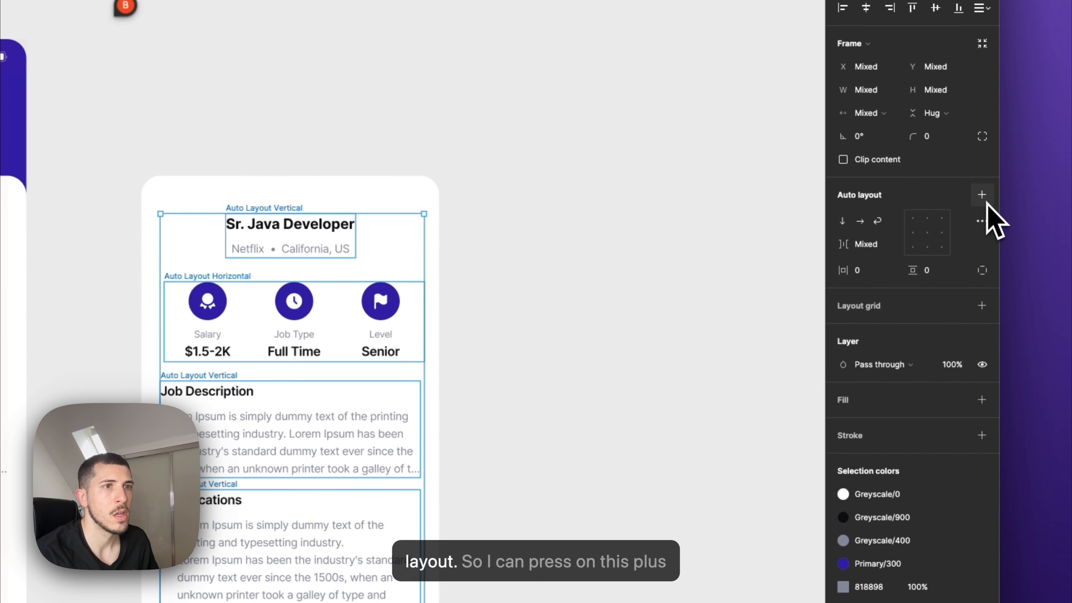
{"action": "left_click", "coordinate": [982, 195]}
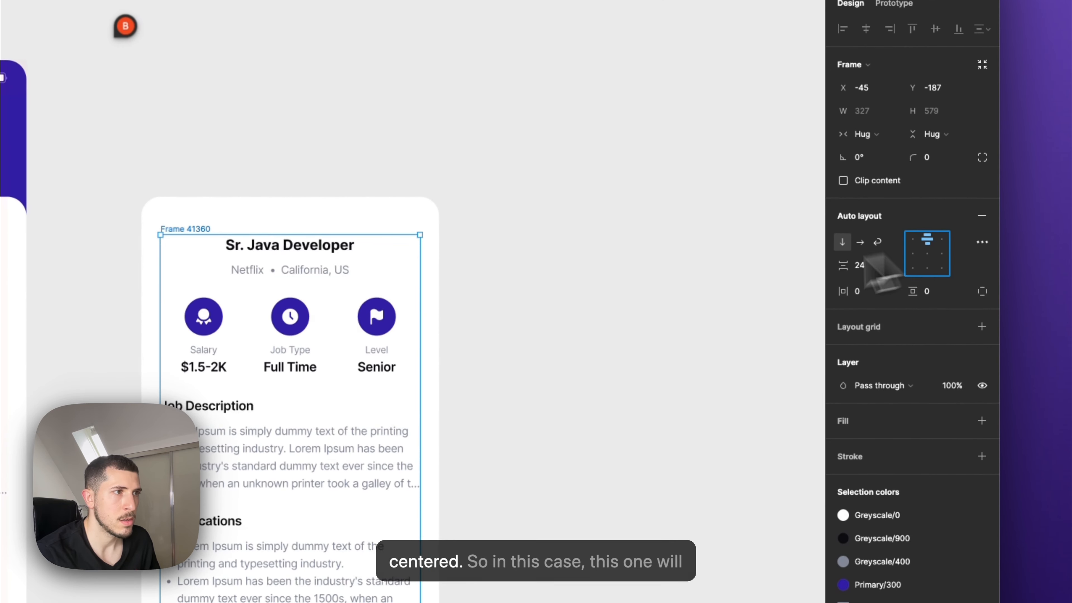
Set the block holding the Sr. Java Developer title and company line to fill the container width
{"action": "left_click", "coordinate": [293, 263]}
{"action": "left_click", "coordinate": [296, 253]}
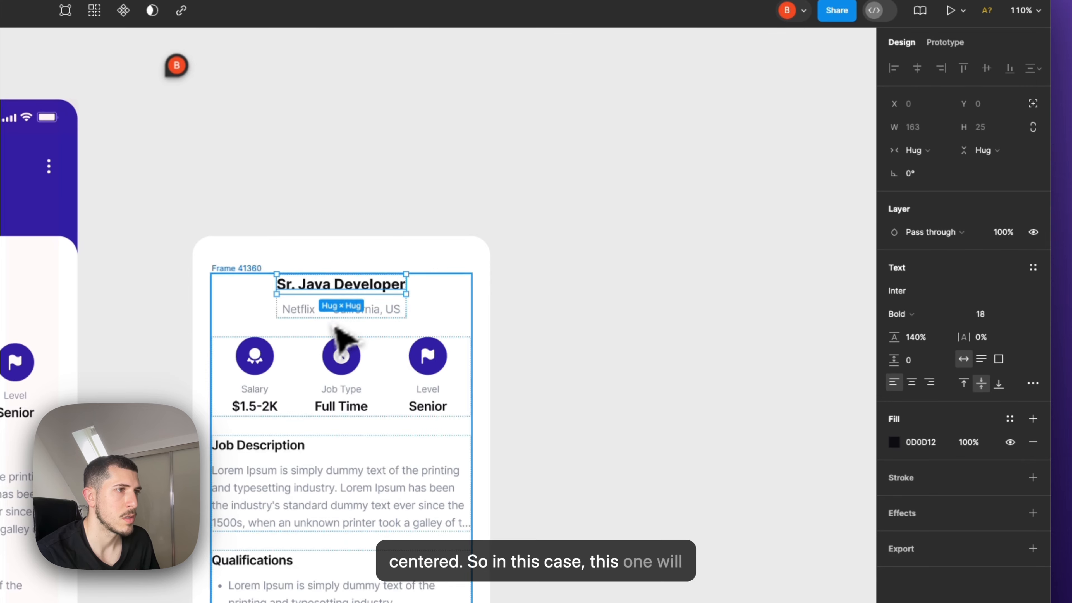
{"action": "left_click", "coordinate": [310, 317]}
{"action": "left_click", "coordinate": [428, 292]}
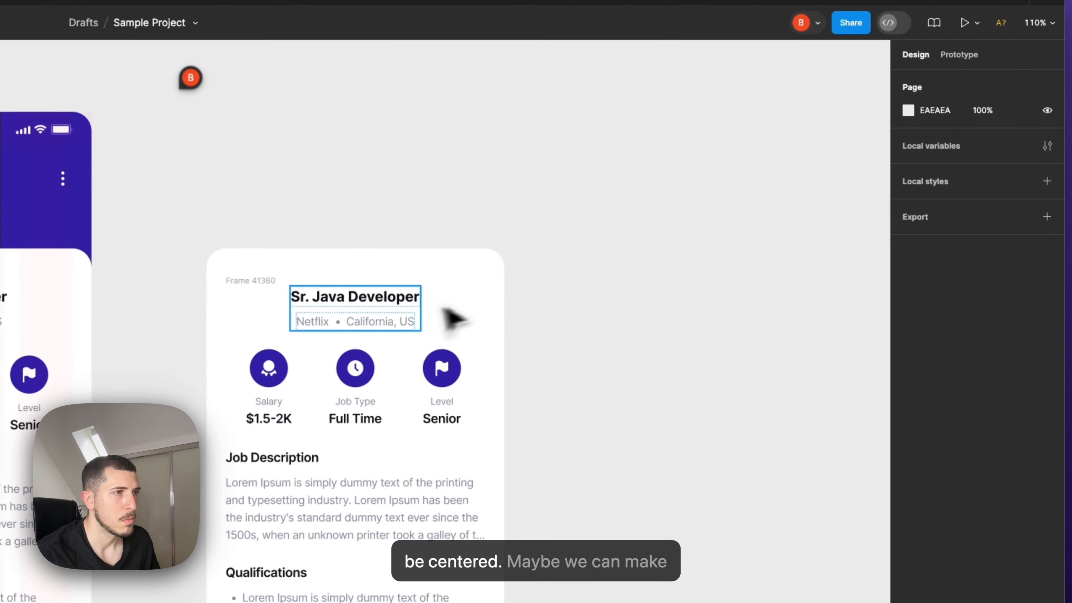
{"action": "left_click", "coordinate": [396, 296]}
{"action": "left_click", "coordinate": [929, 189]}
{"action": "left_click", "coordinate": [941, 208]}
Set the Sr. Java Developer title text to fill the container width and center its alignment
{"action": "left_click", "coordinate": [405, 300]}
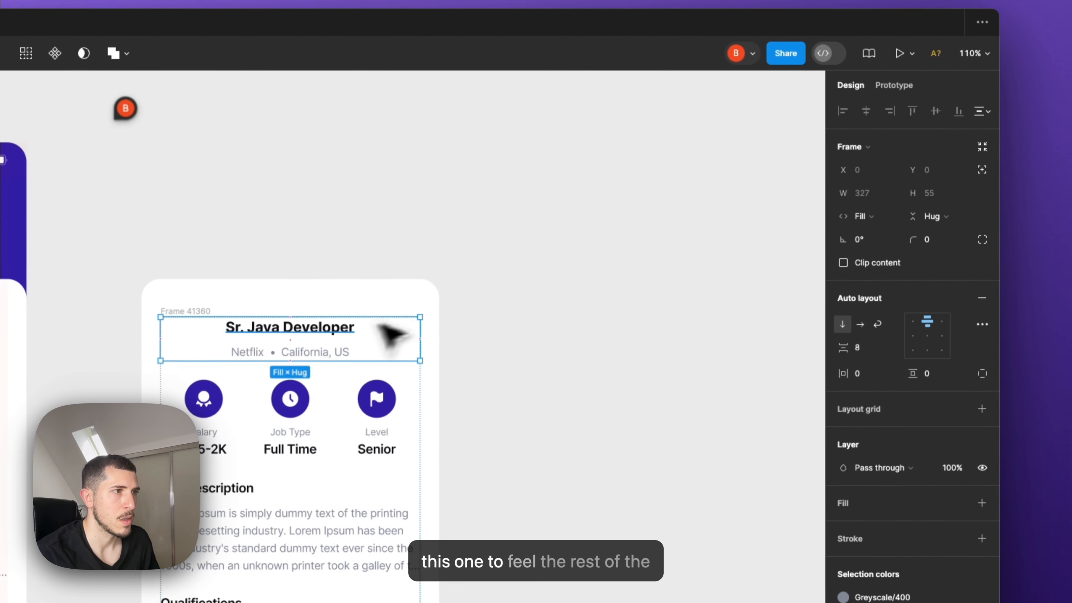
{"action": "left_click", "coordinate": [863, 187]}
{"action": "left_click", "coordinate": [888, 215]}
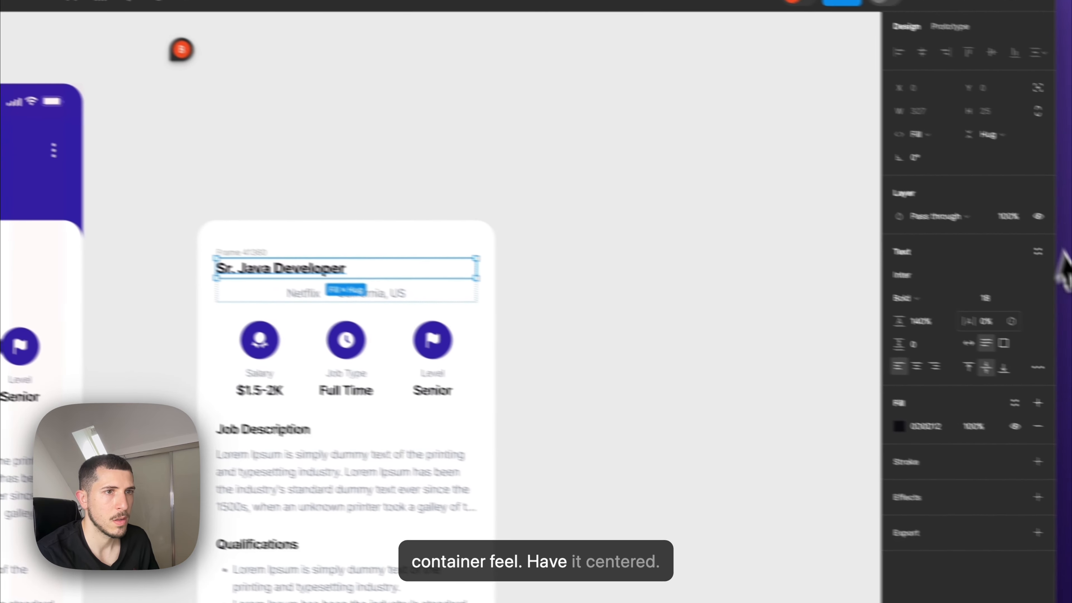
{"action": "left_click", "coordinate": [917, 365]}
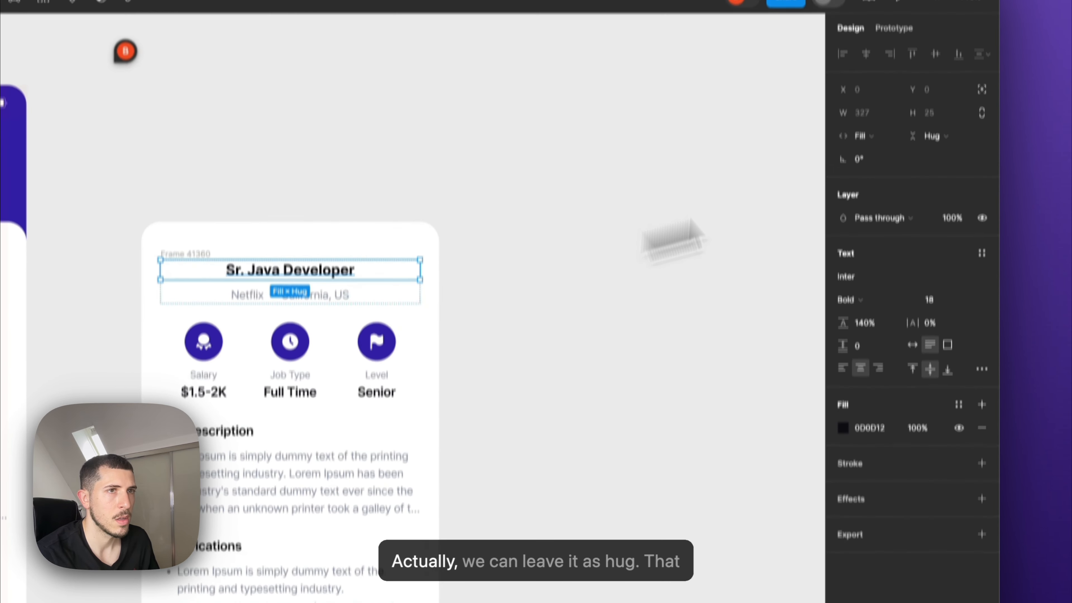
Switch the title text to hug its contents, test it with the title repeated three times, and undo the text
{"action": "left_click", "coordinate": [888, 198]}
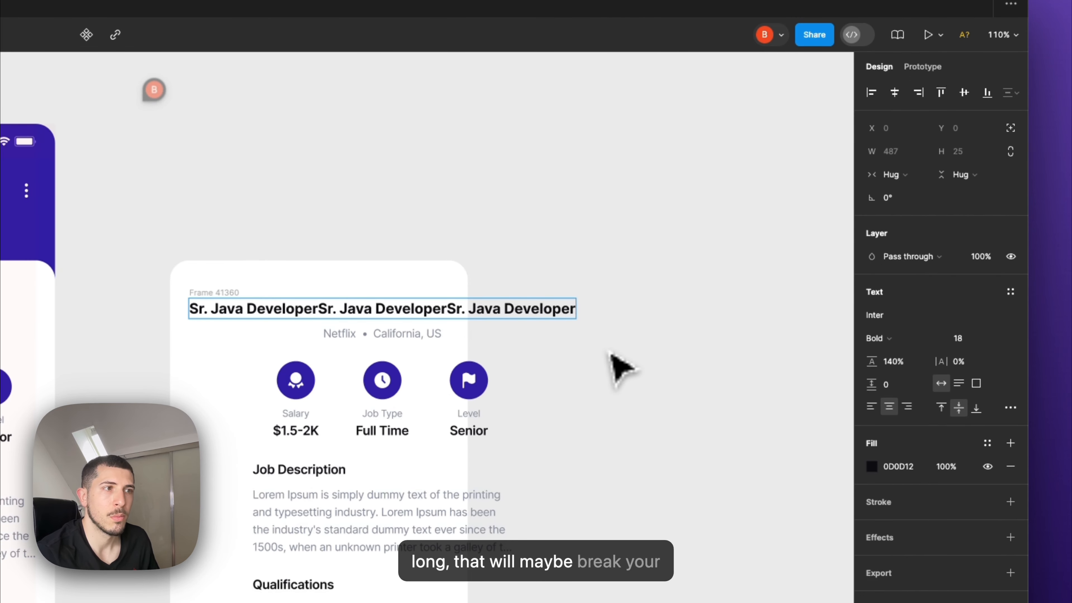
{"action": "key", "text": "super+z"}
{"action": "key", "text": "Escape"}
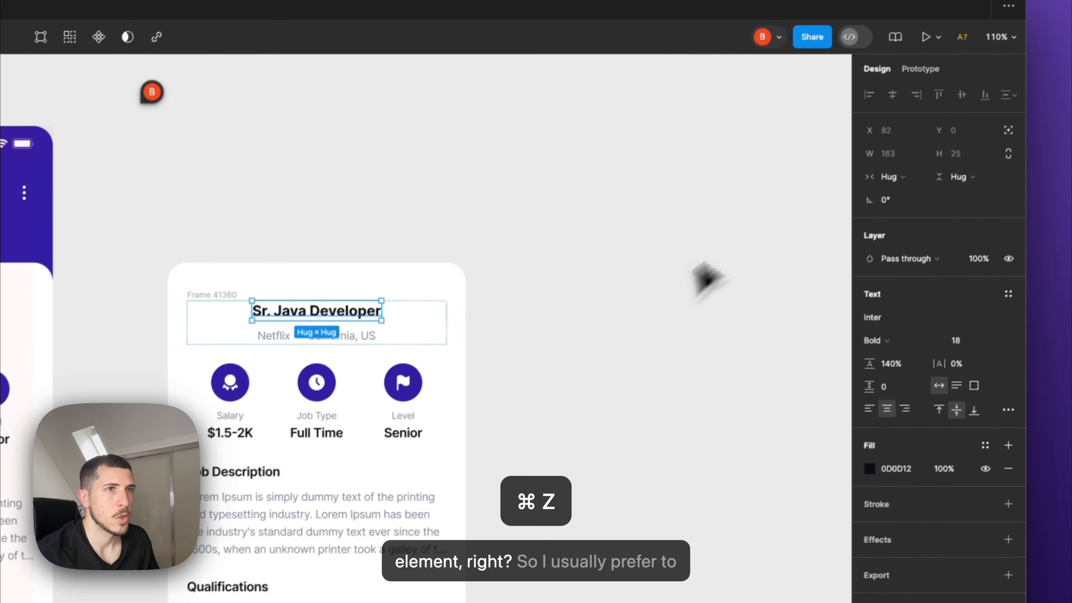
Set the title text to fill the container, test it with the title repeated three times, and undo the text
{"action": "left_click", "coordinate": [894, 174]}
{"action": "left_click", "coordinate": [875, 219]}
{"action": "double_click", "coordinate": [367, 291]}
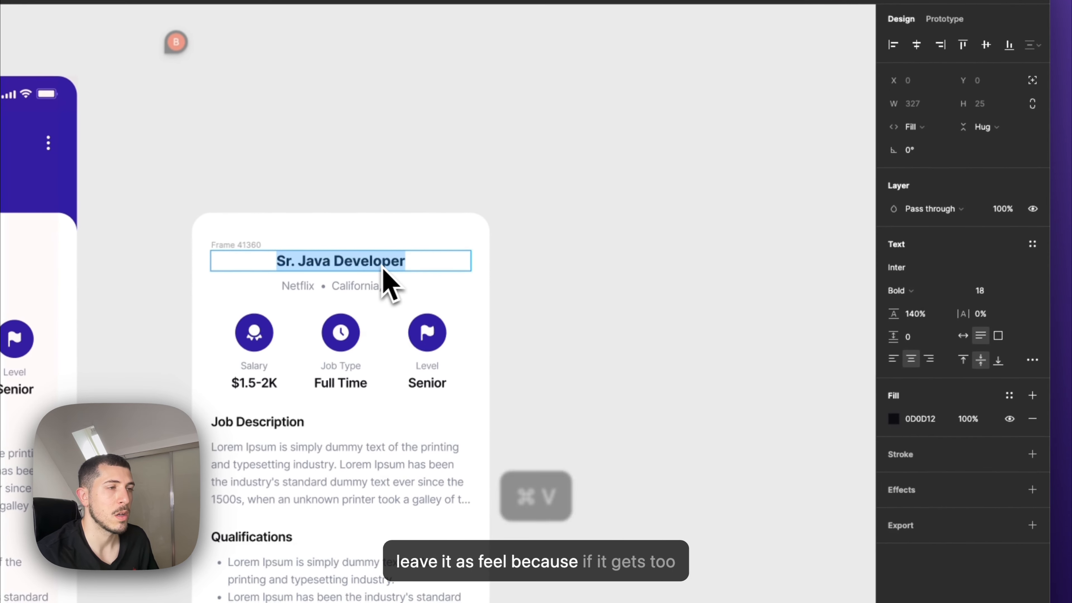
{"action": "type", "text": "Sr. Java Developer"}
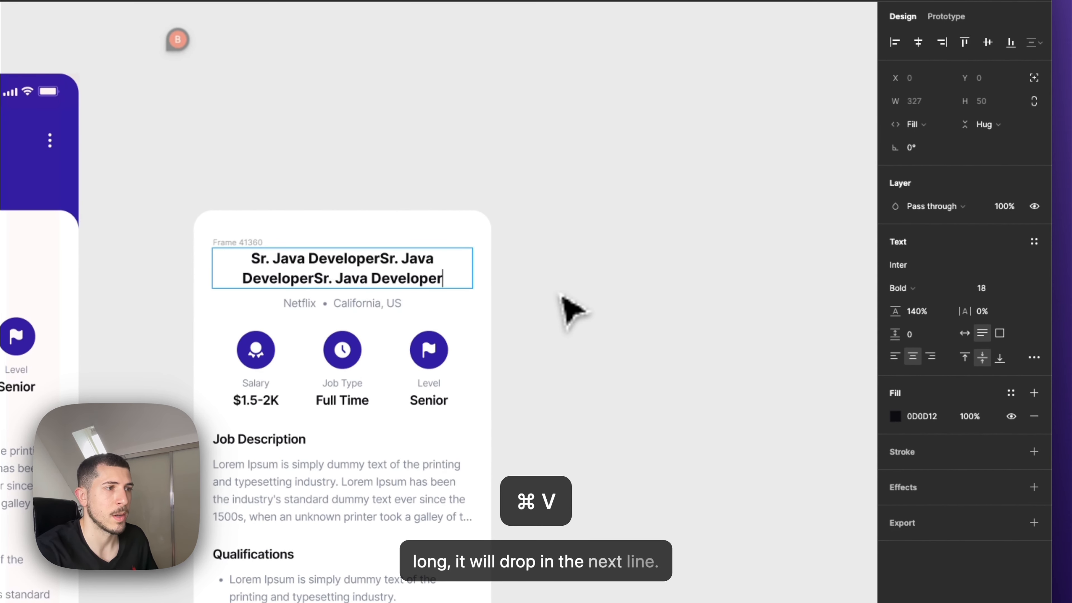
{"action": "key", "text": "super+z"}
{"action": "key", "text": "super+z"}
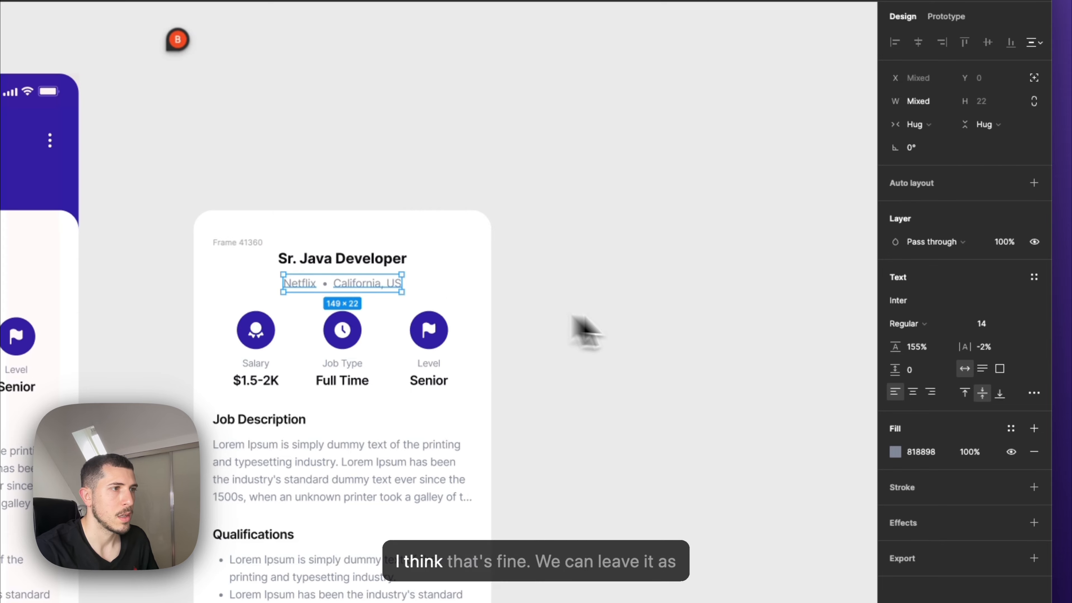
Set the row holding the Netflix and California, US texts to fill the container width
{"action": "left_click", "coordinate": [918, 124]}
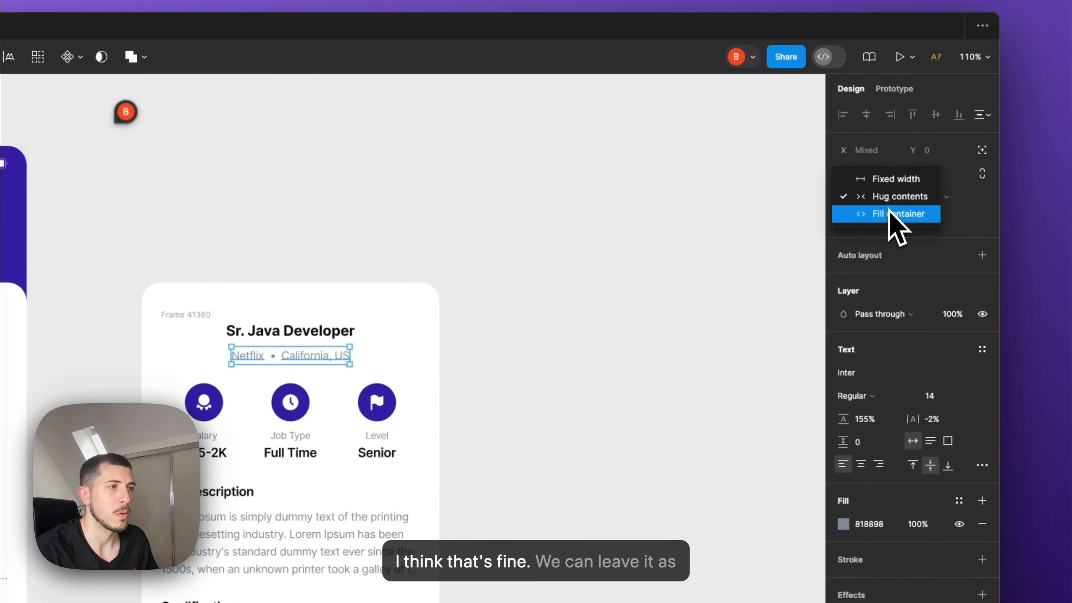
{"action": "left_click", "coordinate": [889, 213]}
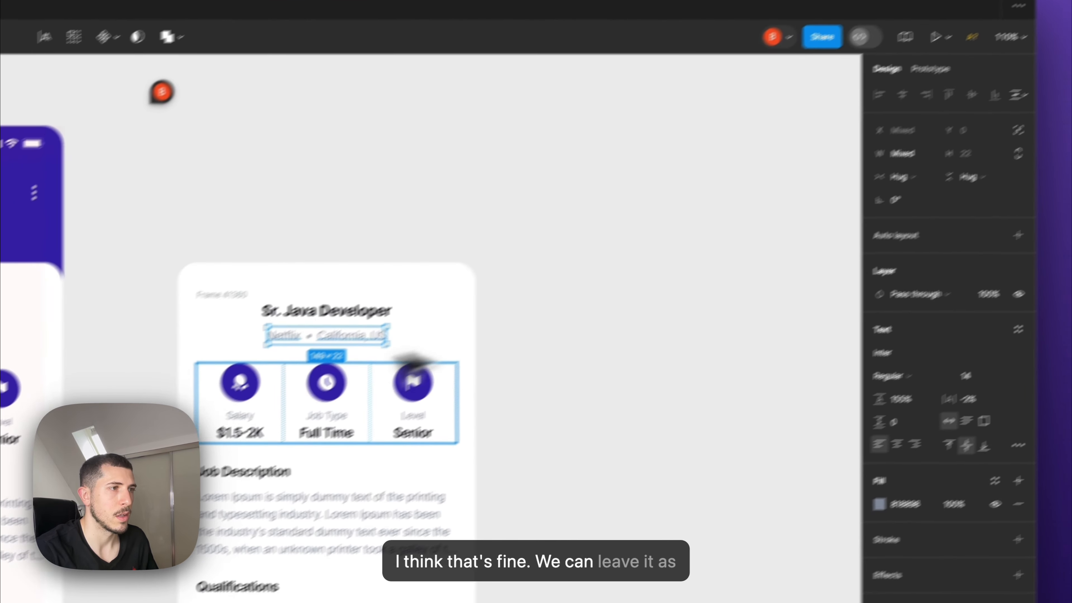
{"action": "left_click", "coordinate": [475, 361]}
{"action": "left_click", "coordinate": [331, 359]}
{"action": "left_click", "coordinate": [443, 297]}
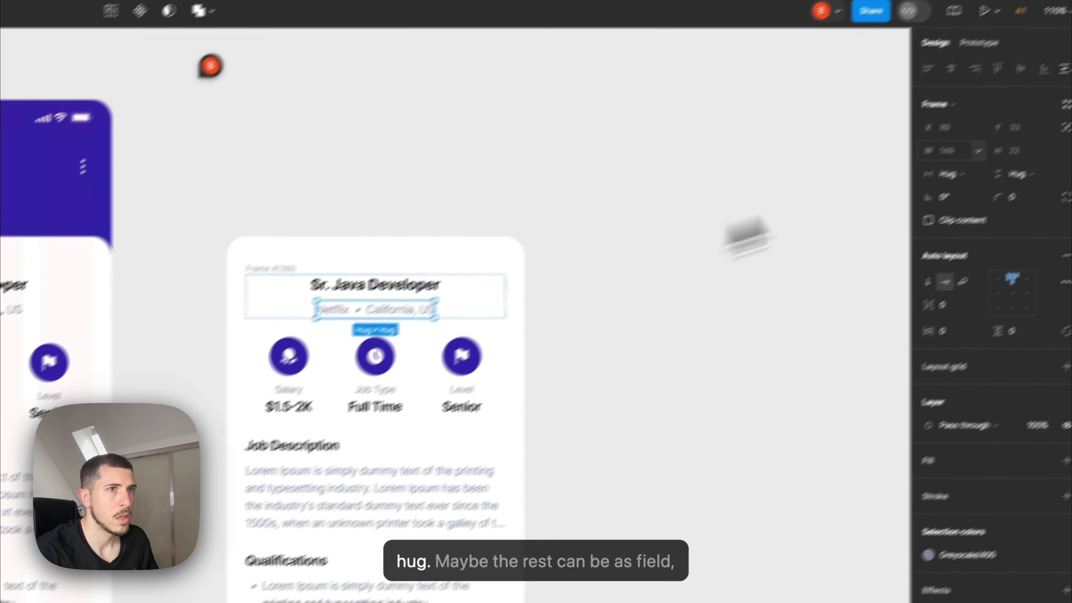
{"action": "left_click", "coordinate": [972, 157]}
{"action": "left_click", "coordinate": [985, 177]}
{"action": "left_click", "coordinate": [342, 284]}
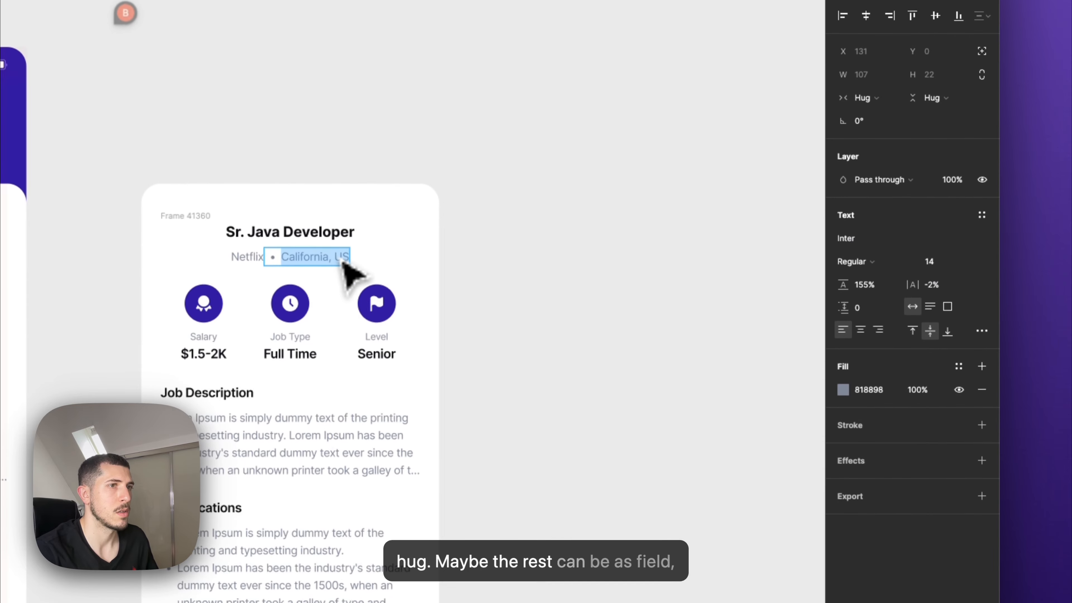
Test the row under the title with extra copies of the California, US text, and undo the copies
{"action": "key", "text": "super+v"}
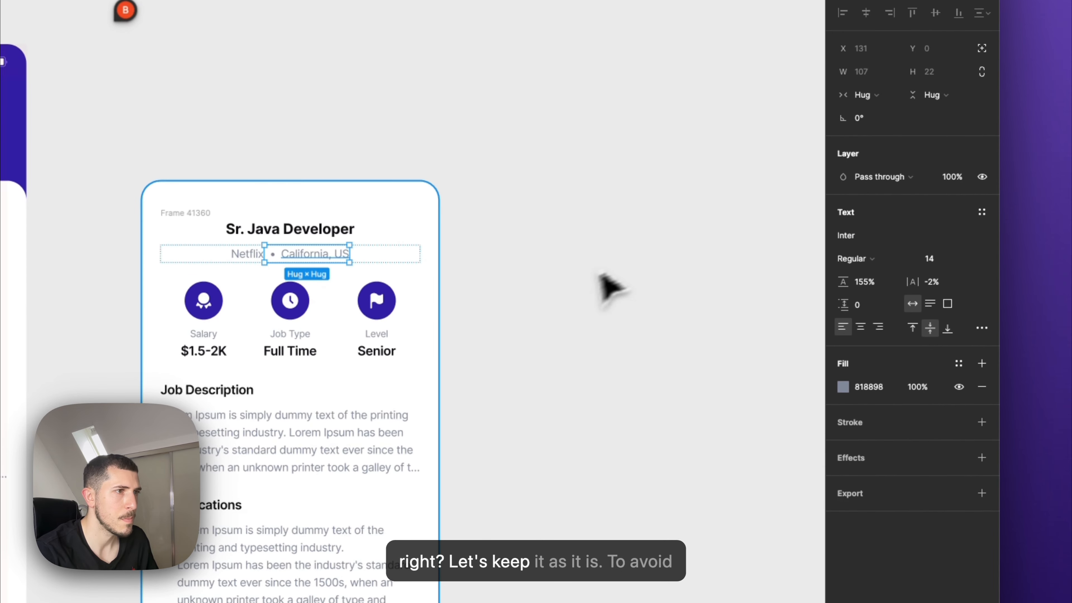
{"action": "left_click", "coordinate": [396, 262]}
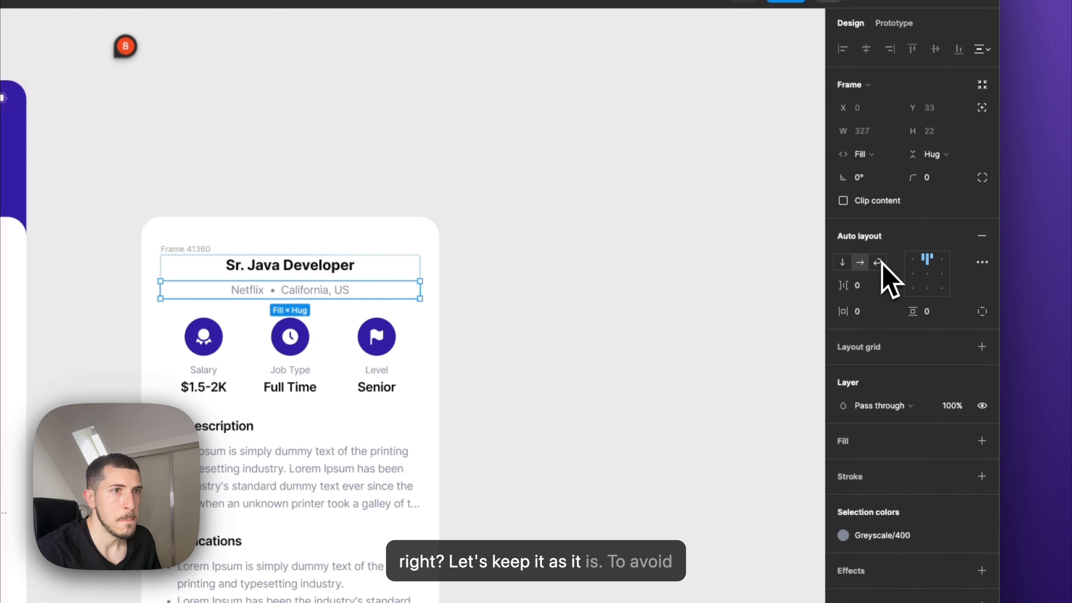
{"action": "left_click", "coordinate": [299, 290]}
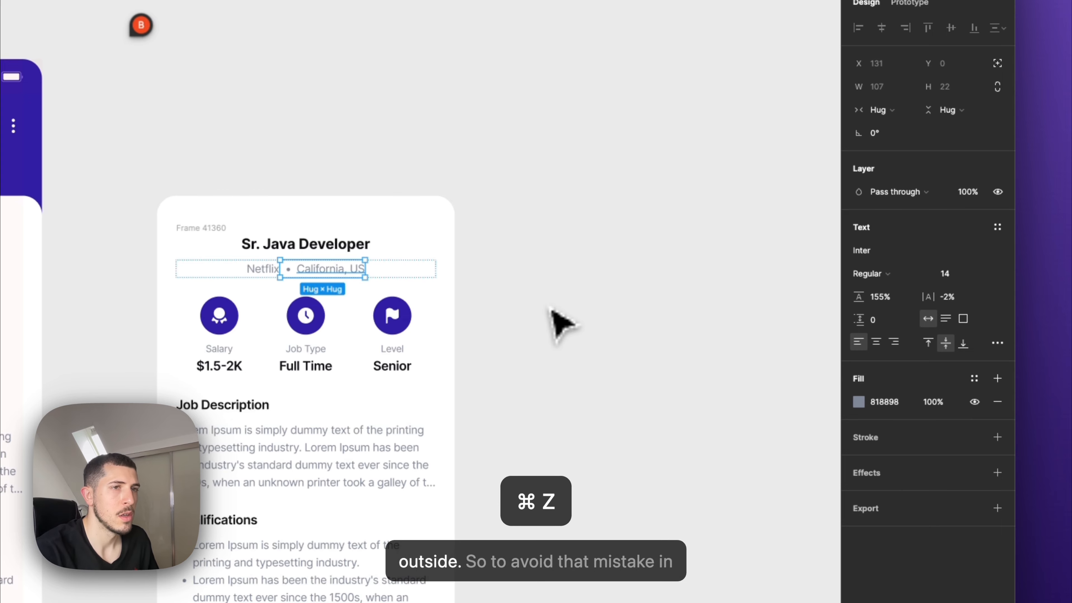
{"action": "left_click", "coordinate": [561, 323]}
Set the Netflix and California, US row to wrap, test it with extra copies of the location text, and undo the copies
{"action": "left_click", "coordinate": [412, 271]}
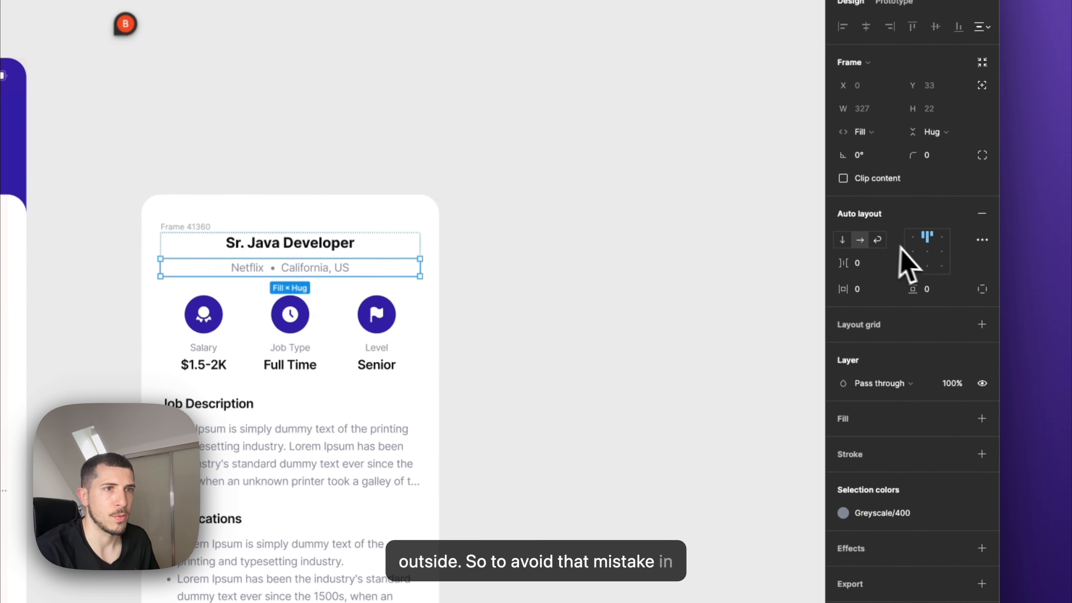
{"action": "left_click", "coordinate": [878, 239]}
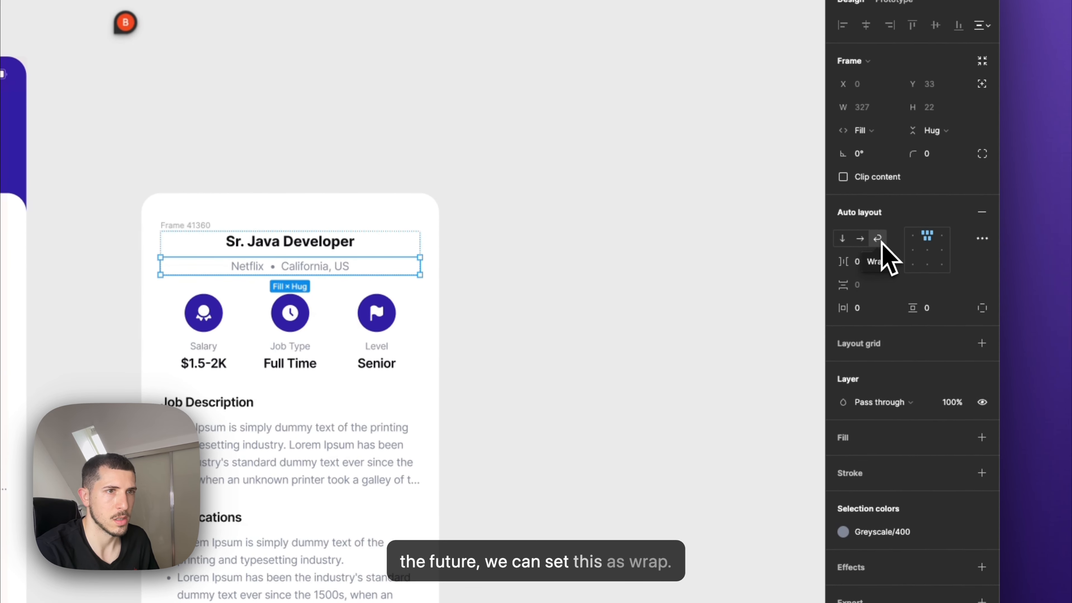
{"action": "left_click", "coordinate": [314, 269]}
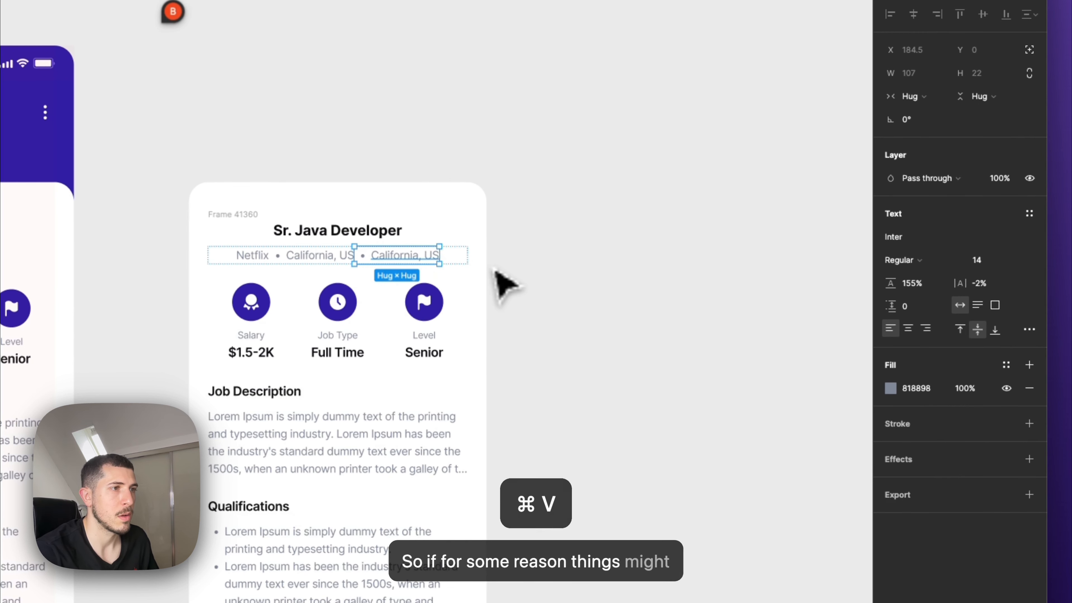
{"action": "key", "text": "super+v"}
{"action": "key", "text": "super+v"}
{"action": "key", "text": "super+v"}
{"action": "key", "text": "super+z"}
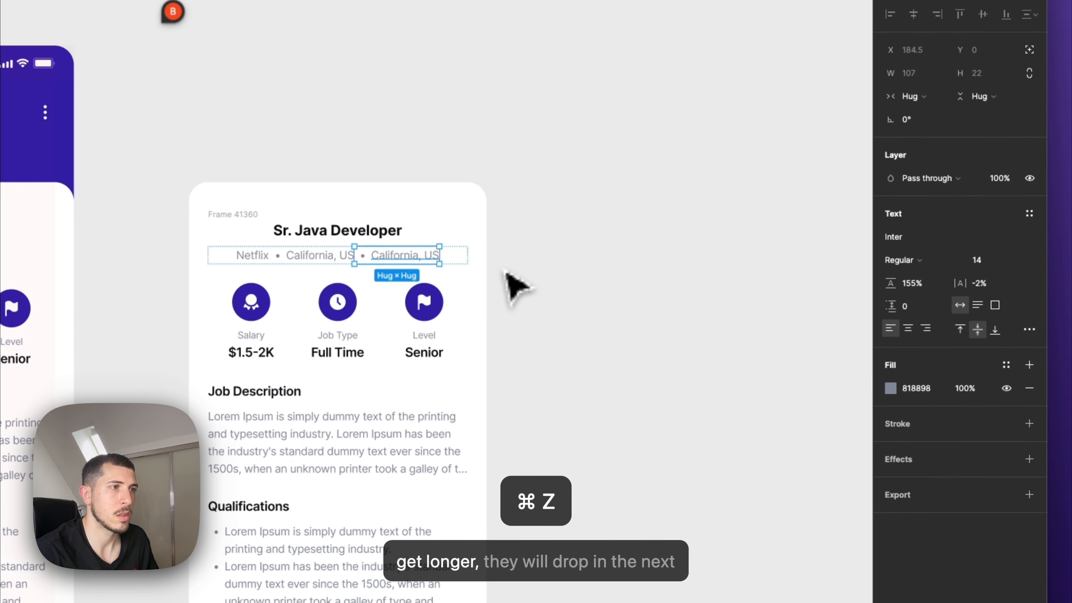
{"action": "key", "text": "super+z"}
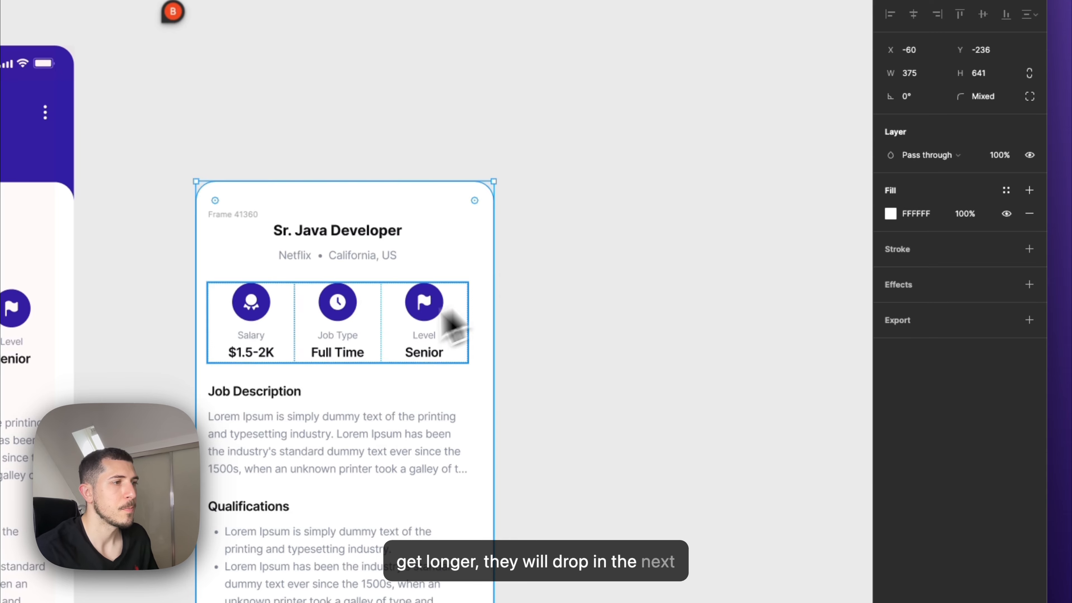
Set the row holding Salary, Job Type and Level to fill the container width
{"action": "left_click", "coordinate": [395, 336]}
{"action": "left_click", "coordinate": [888, 201]}
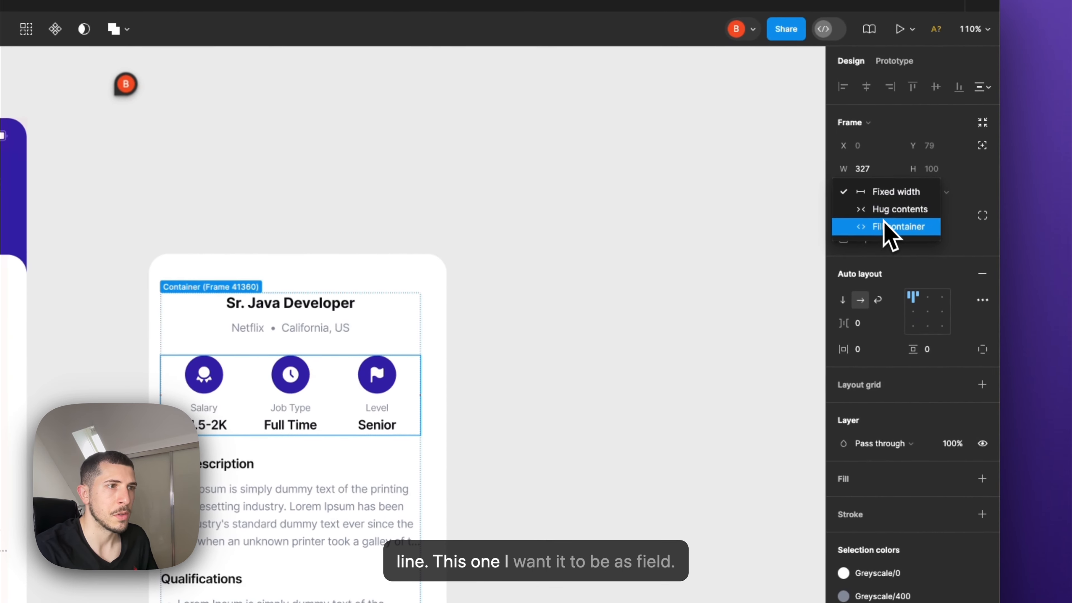
{"action": "left_click", "coordinate": [890, 232]}
Test the job card's content frame by resizing it horizontally, and undo the resizing
{"action": "left_click", "coordinate": [515, 495]}
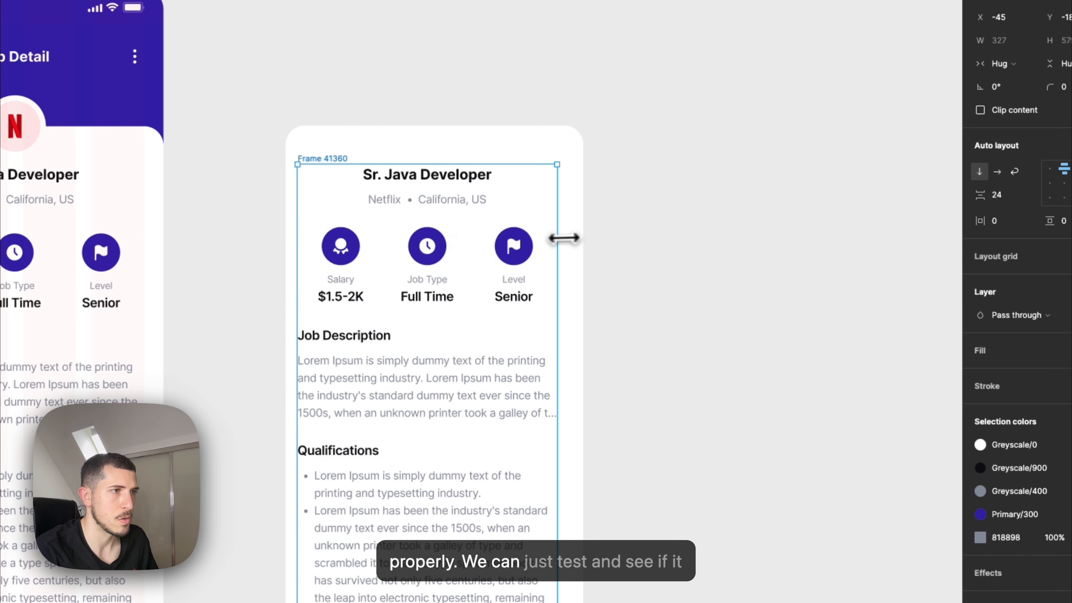
{"action": "key", "text": "super+z"}
{"action": "key", "text": "super+z"}
{"action": "key", "text": "super+z"}
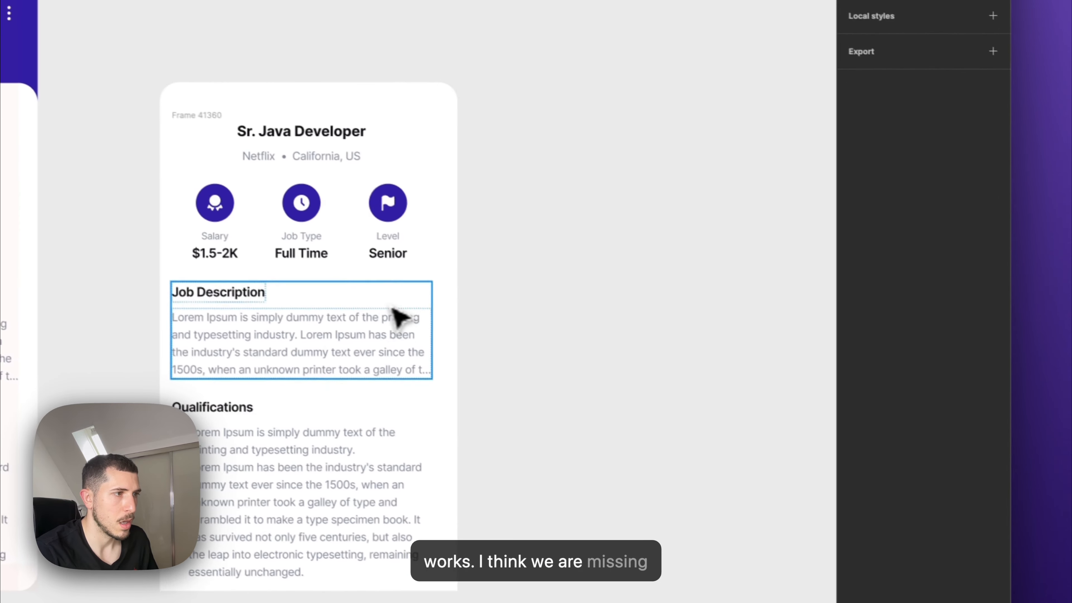
Set the Job Description and Qualifications sections to fill the container width
{"action": "left_click", "coordinate": [396, 318]}
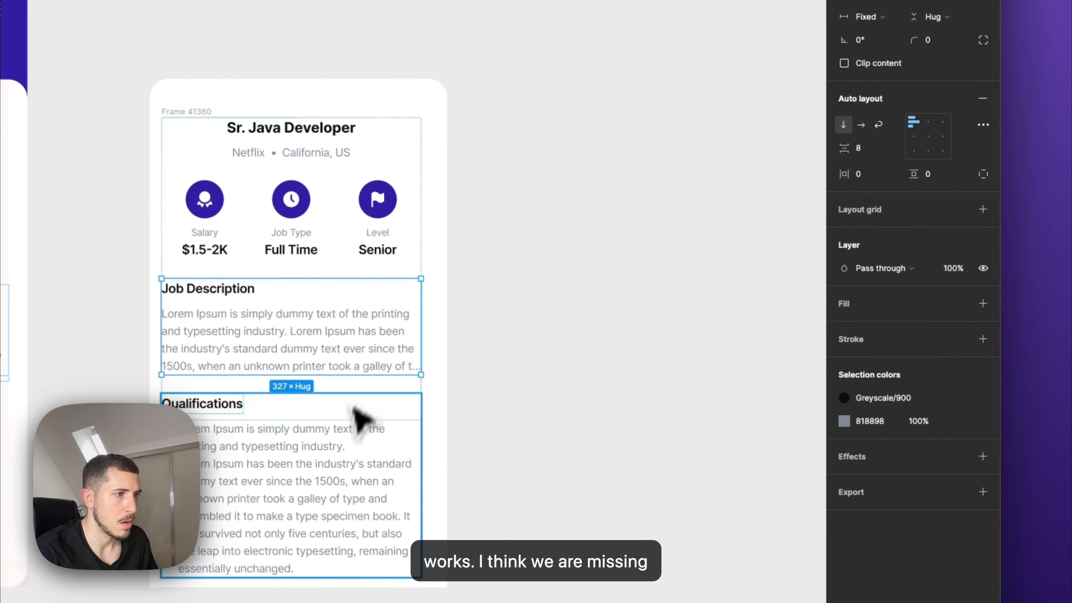
{"action": "left_click", "coordinate": [370, 419], "text": "shift"}
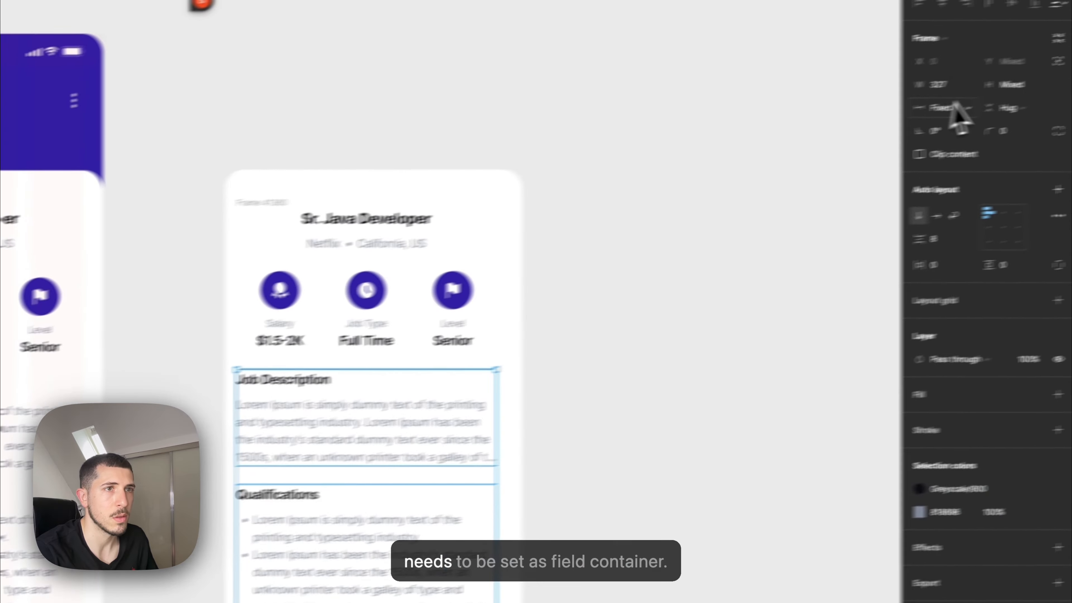
{"action": "left_click", "coordinate": [862, 115]}
{"action": "left_click", "coordinate": [890, 153]}
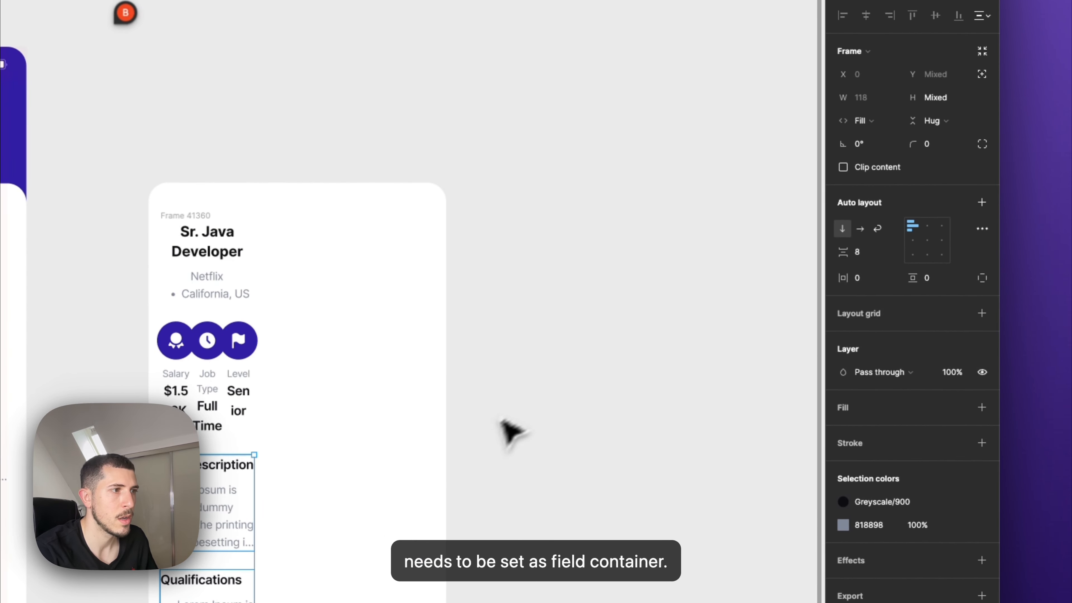
Test the content frame's responsiveness by resizing its width to 260 and then 235, checking how the text wraps
{"action": "left_click", "coordinate": [511, 431]}
{"action": "left_click", "coordinate": [238, 266]}
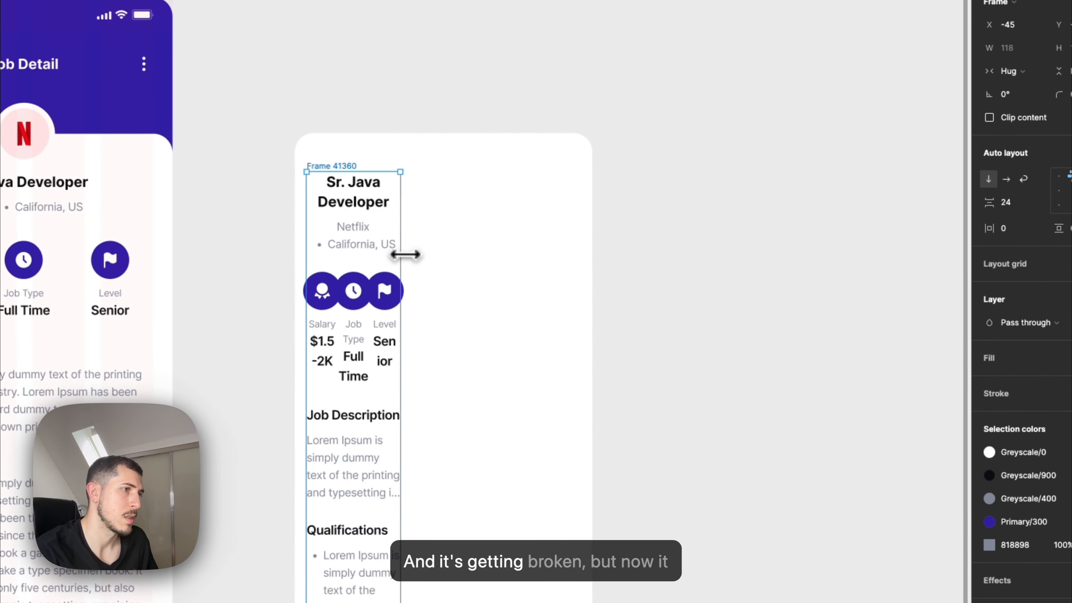
{"action": "left_click_drag", "start_coordinate": [486, 263], "coordinate": [514, 274]}
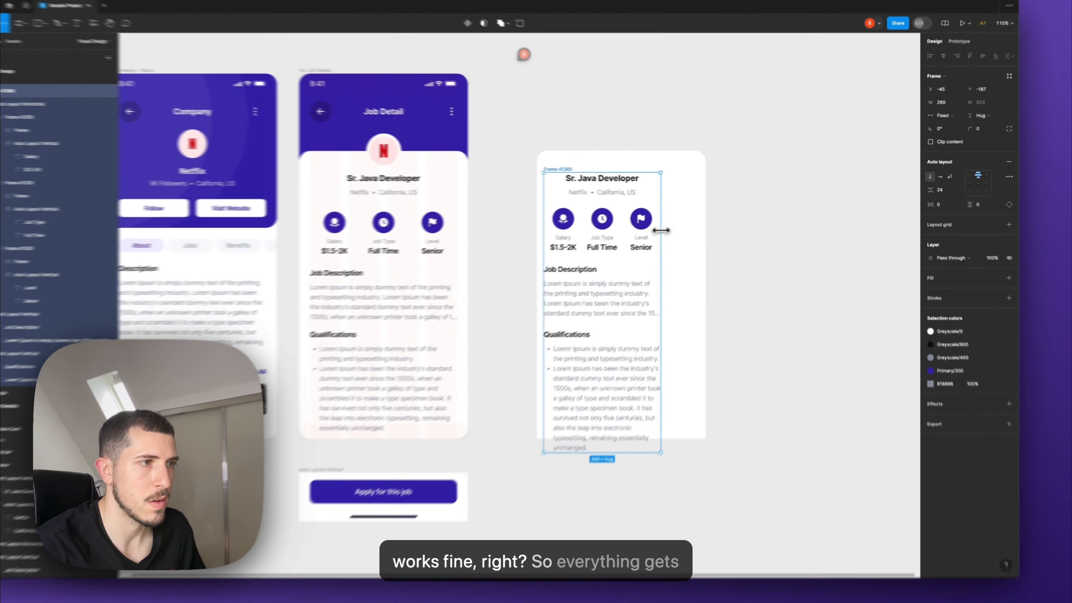
{"action": "left_click_drag", "start_coordinate": [661, 230], "coordinate": [632, 229]}
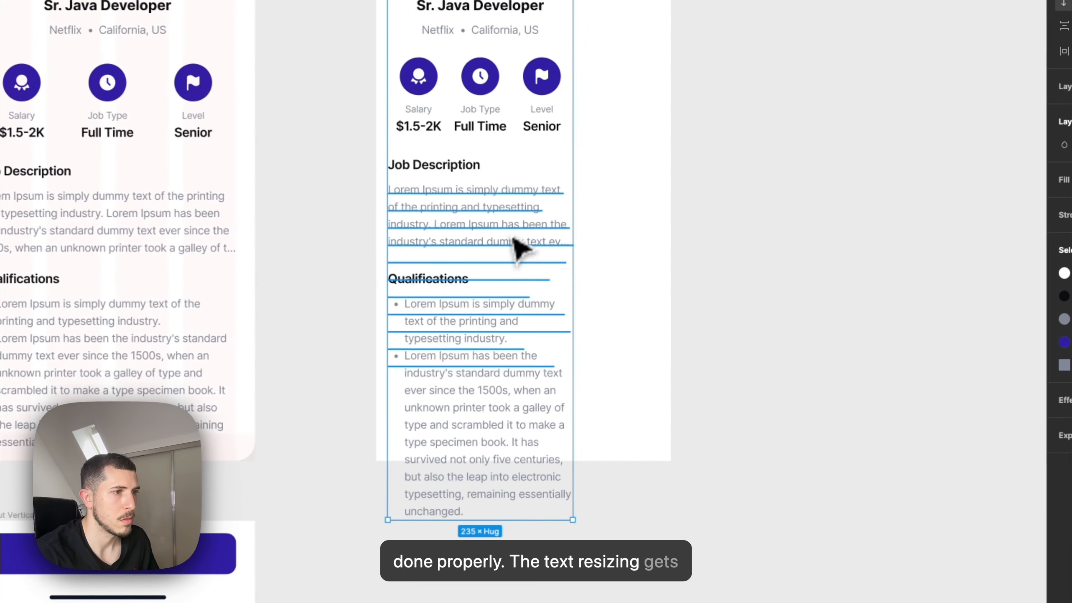
{"action": "left_click", "coordinate": [652, 292]}
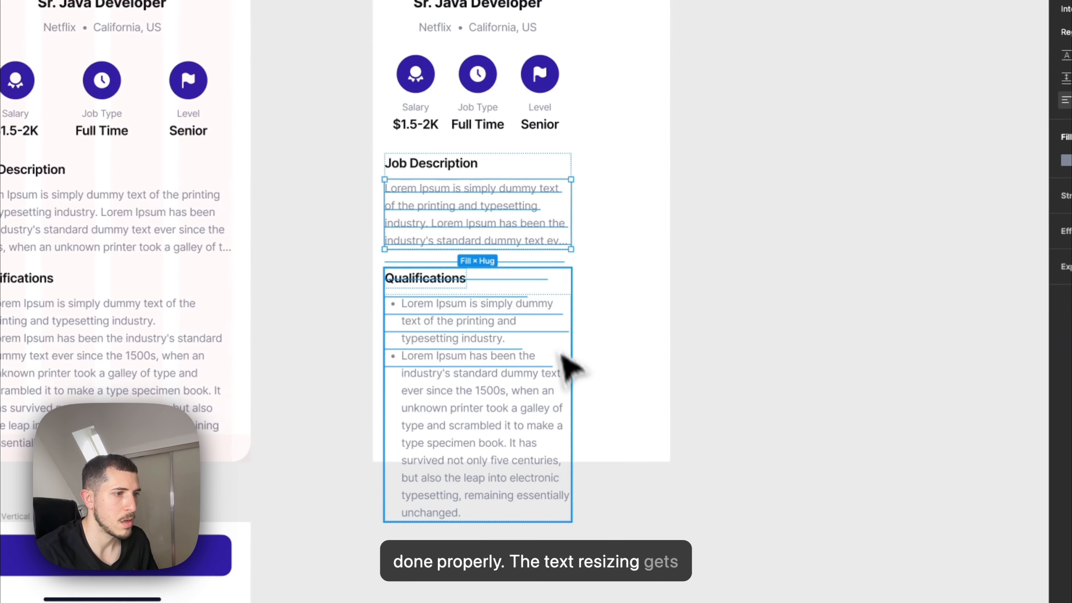
{"action": "scroll", "coordinate": [406, 232], "scroll_direction": "up", "scroll_amount": 5}
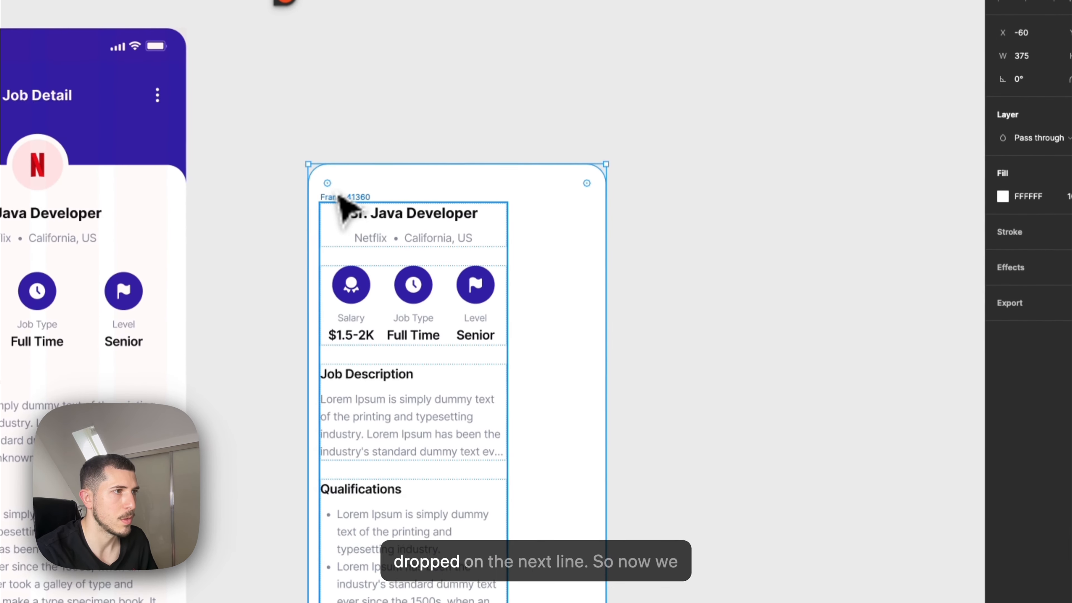
Widen the content frame to 344 and move it off the white rectangle onto the empty canvas beside it
{"action": "left_click", "coordinate": [386, 247]}
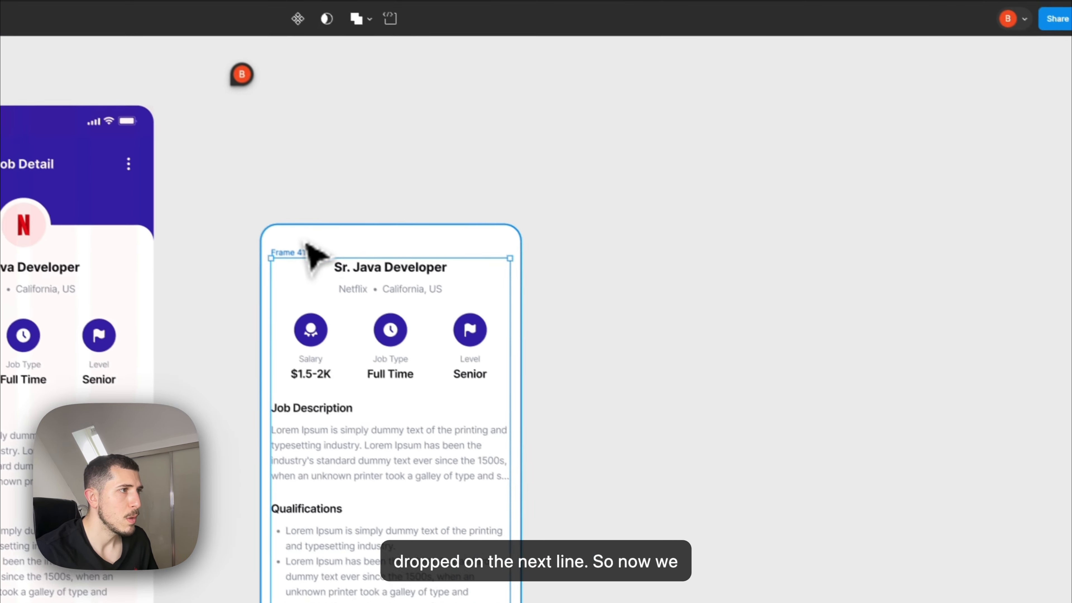
{"action": "left_click_drag", "start_coordinate": [353, 202], "coordinate": [762, 178]}
{"action": "left_click_drag", "start_coordinate": [675, 249], "coordinate": [664, 266]}
{"action": "key", "text": "super+z"}
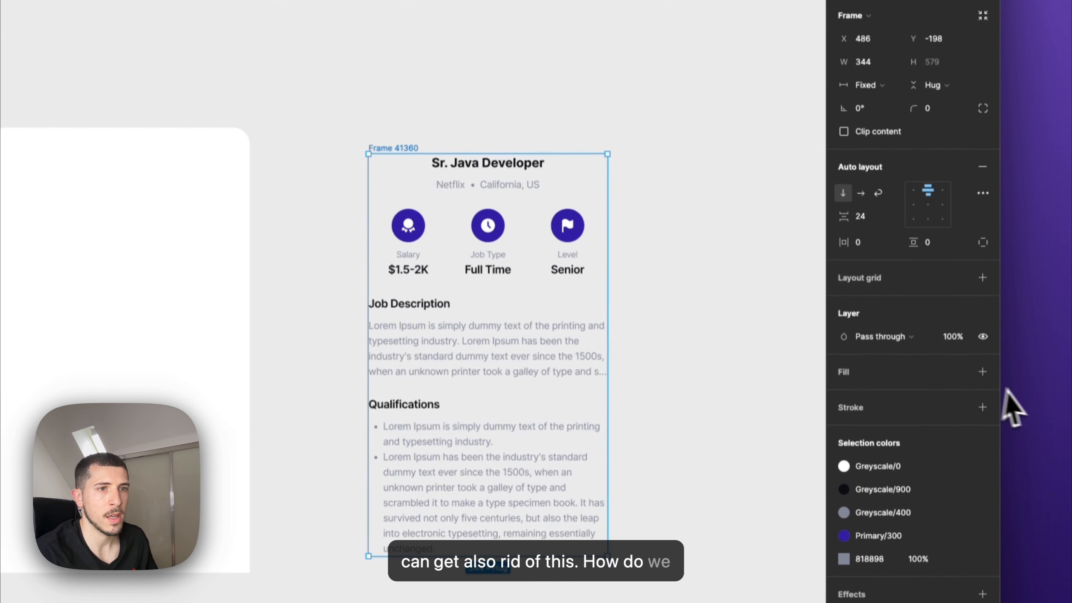
Add a white FFFFFF fill to the content frame
{"action": "left_click", "coordinate": [408, 111]}
{"action": "left_click", "coordinate": [403, 152]}
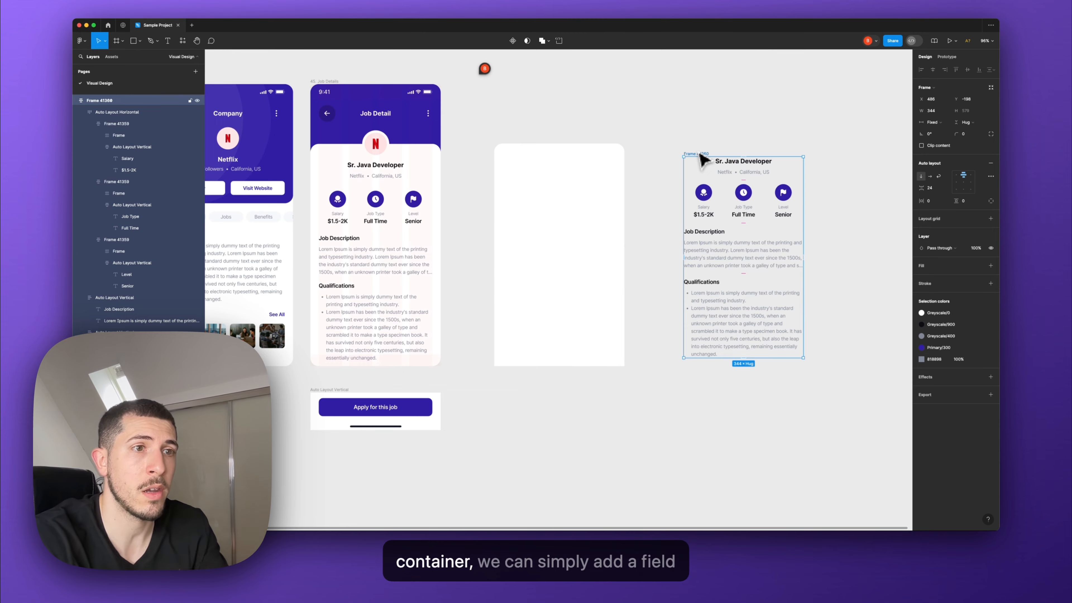
{"action": "left_click", "coordinate": [991, 266]}
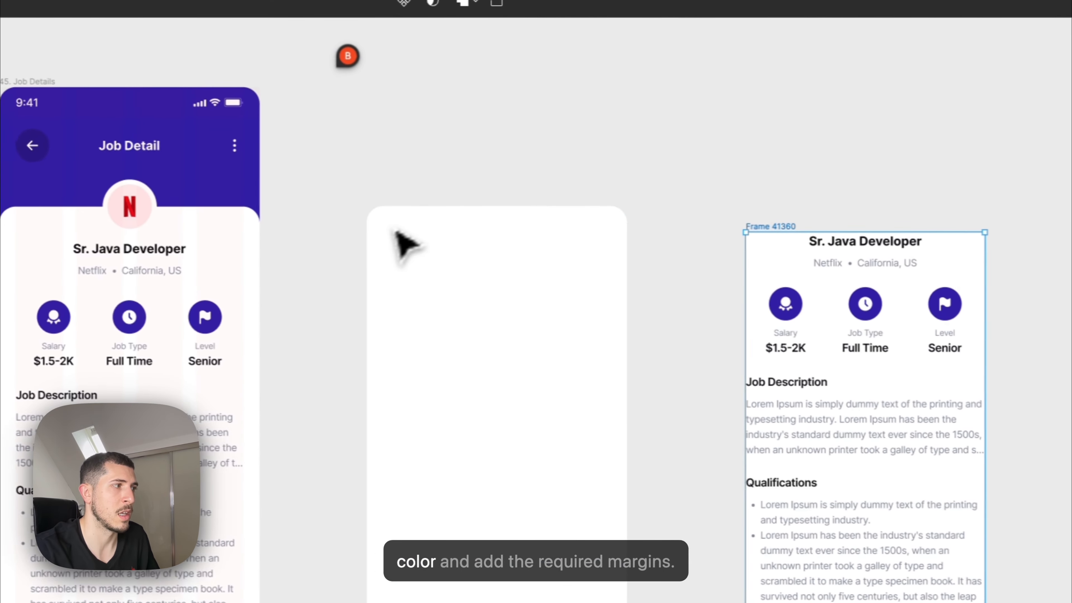
Compare with the info row on the Job Details screen, and set the content frame's horizontal padding to 16, then 32
{"action": "scroll", "coordinate": [405, 245], "scroll_direction": "left", "scroll_amount": 5}
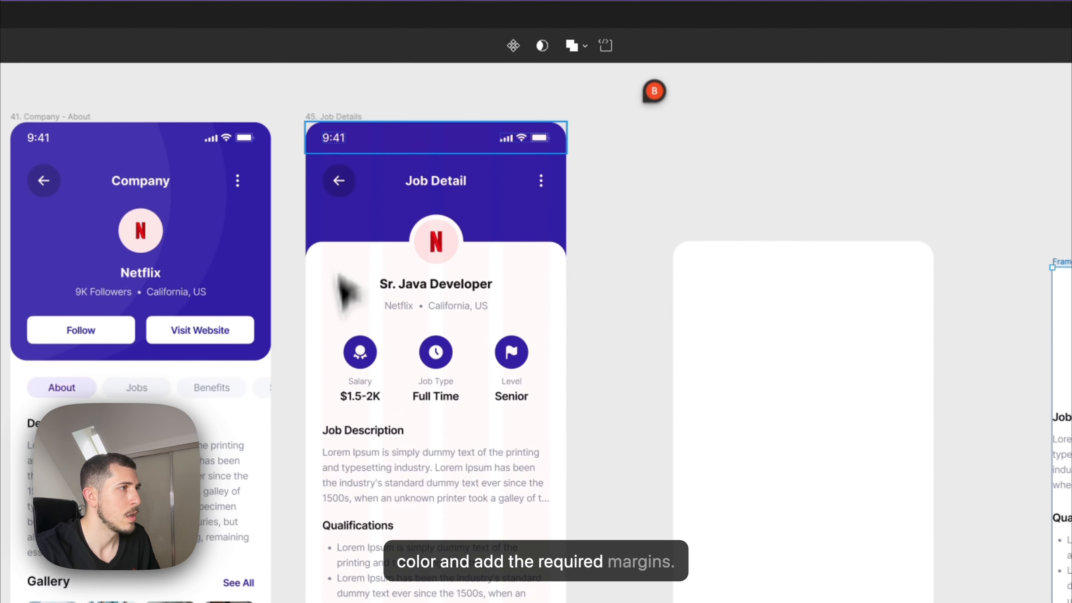
{"action": "left_click", "coordinate": [369, 358]}
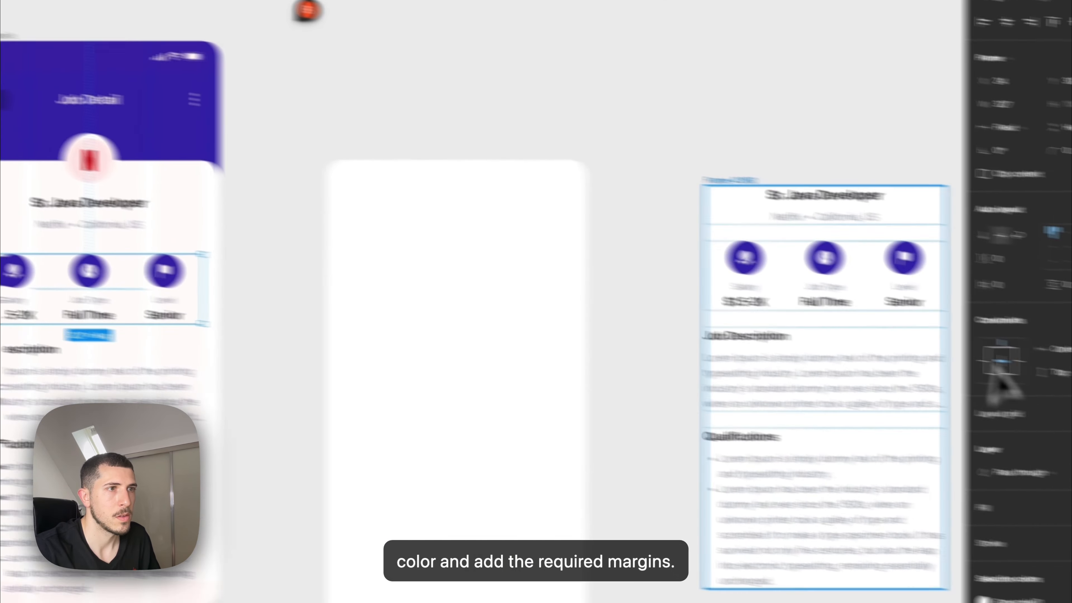
{"action": "left_click", "coordinate": [612, 167]}
{"action": "left_click", "coordinate": [879, 265]}
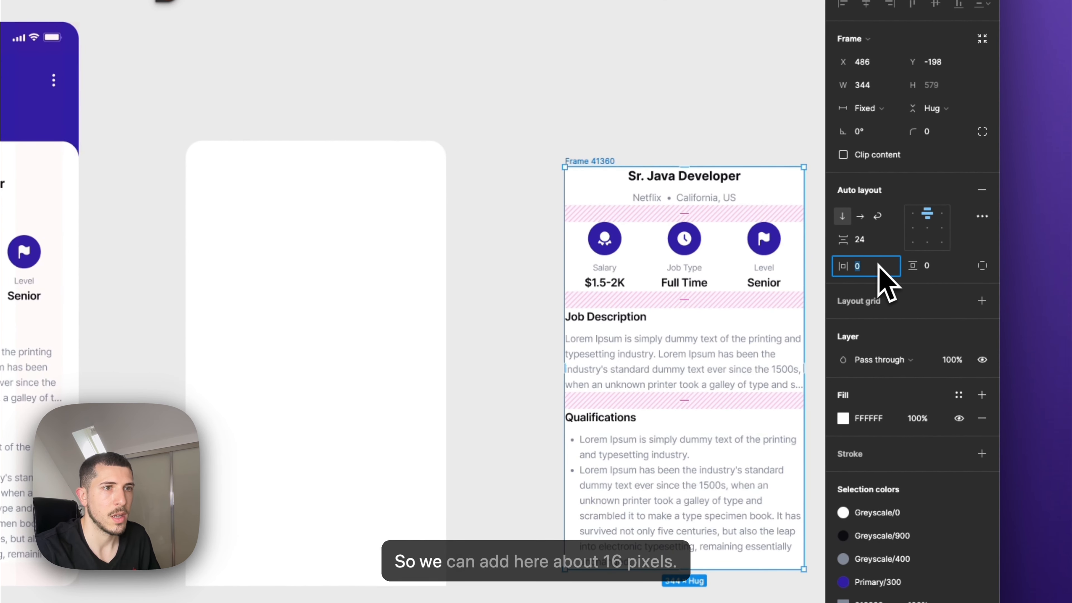
{"action": "type", "text": "16"}
{"action": "key", "text": "Return"}
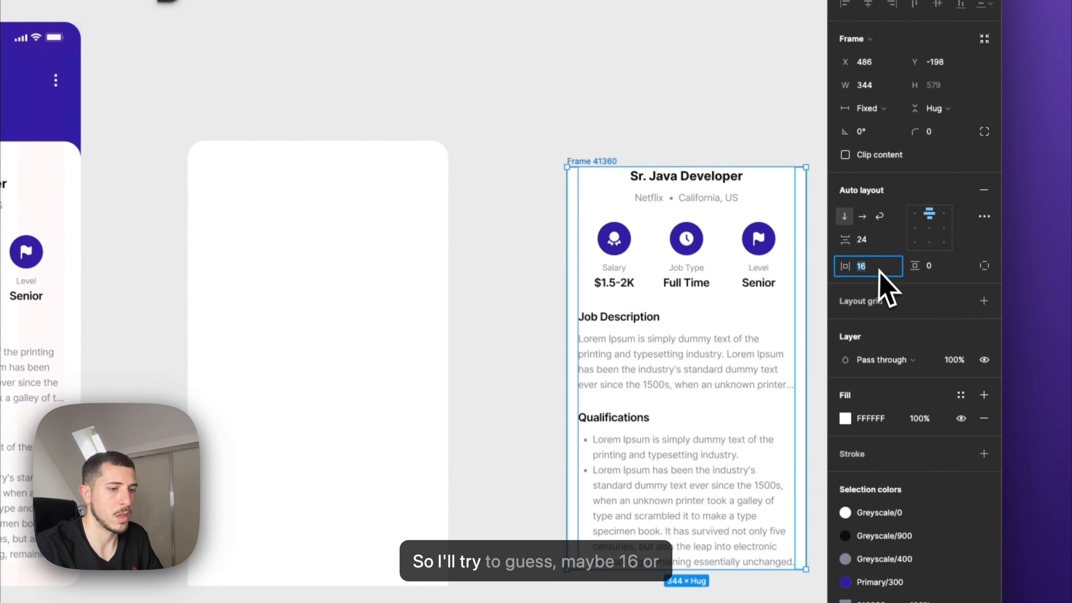
{"action": "type", "text": "32"}
{"action": "key", "text": "Return"}
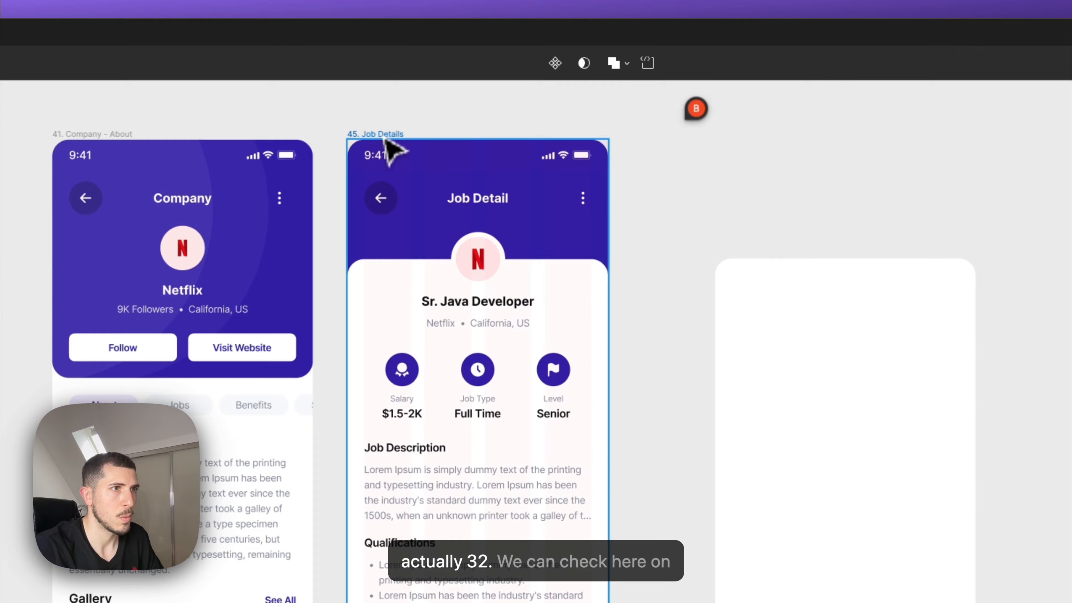
Show the Job Details frame's column grid at 100% opacity, inspect its side margins, and undo the opacity change
{"action": "left_click", "coordinate": [386, 141]}
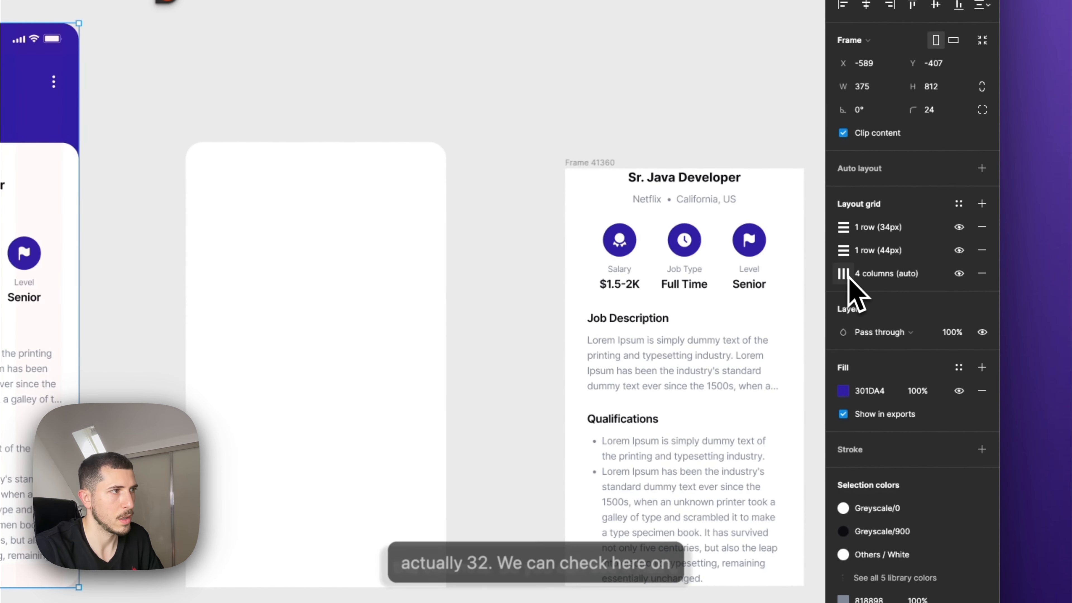
{"action": "left_click", "coordinate": [845, 274]}
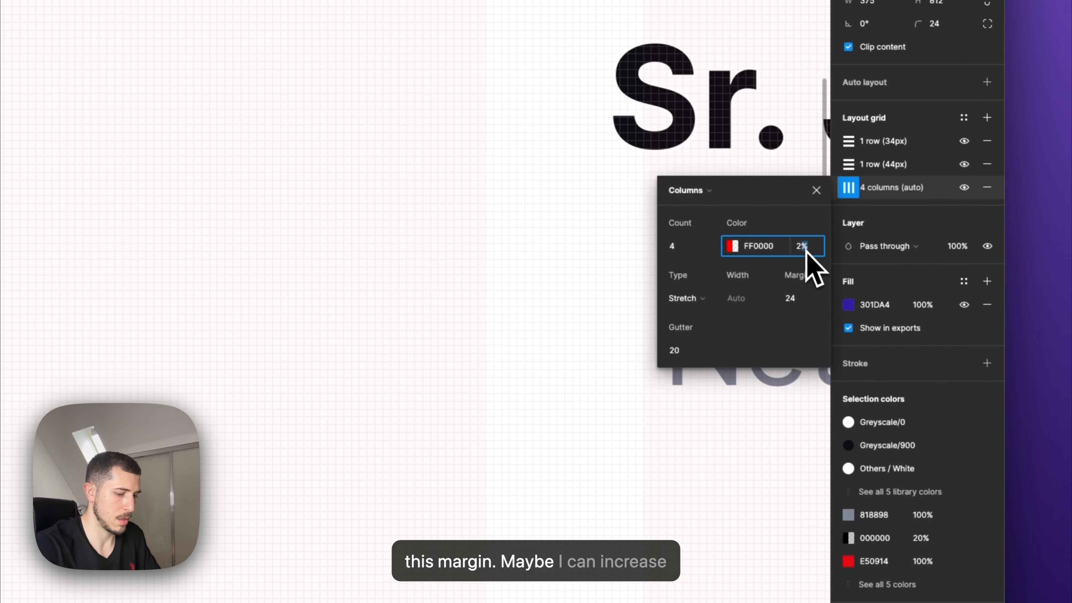
{"action": "type", "text": "00"}
{"action": "key", "text": "Return"}
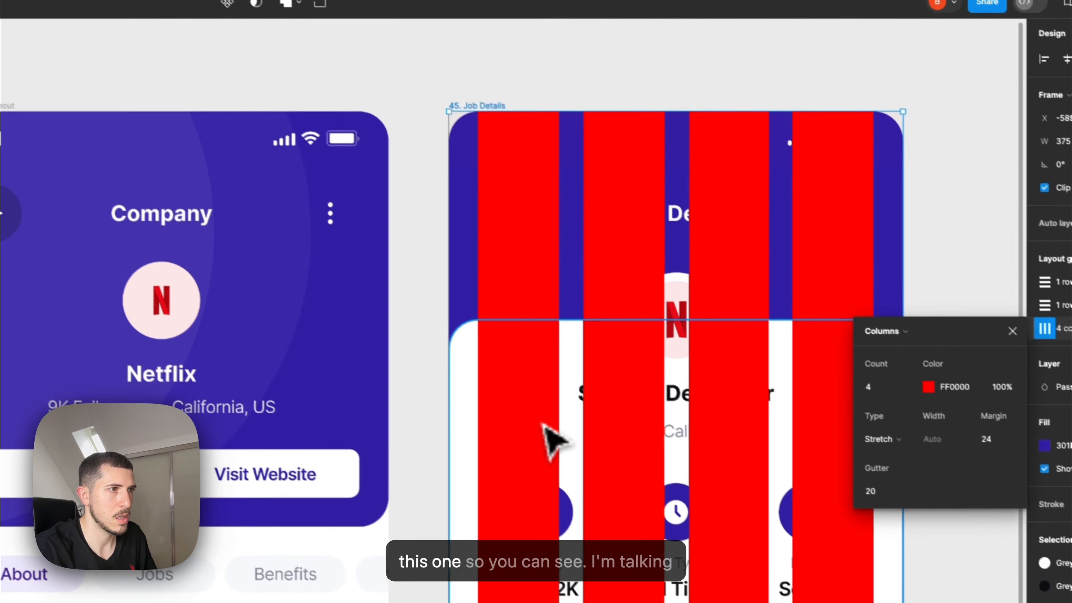
{"action": "scroll", "coordinate": [395, 411], "scroll_direction": "up", "scroll_amount": 10}
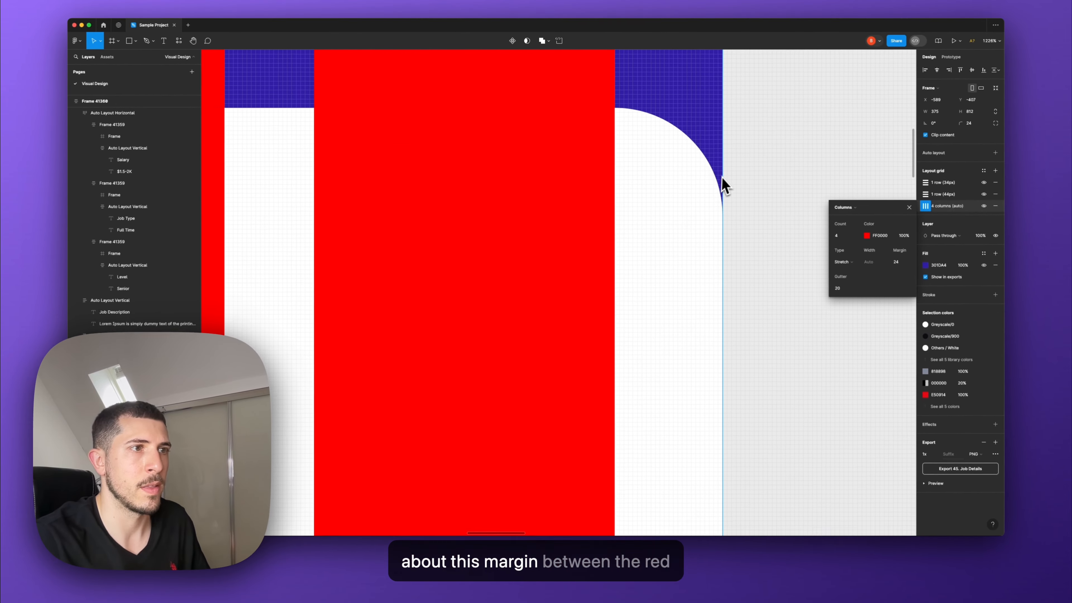
{"action": "scroll", "coordinate": [717, 163], "scroll_direction": "down", "scroll_amount": 10}
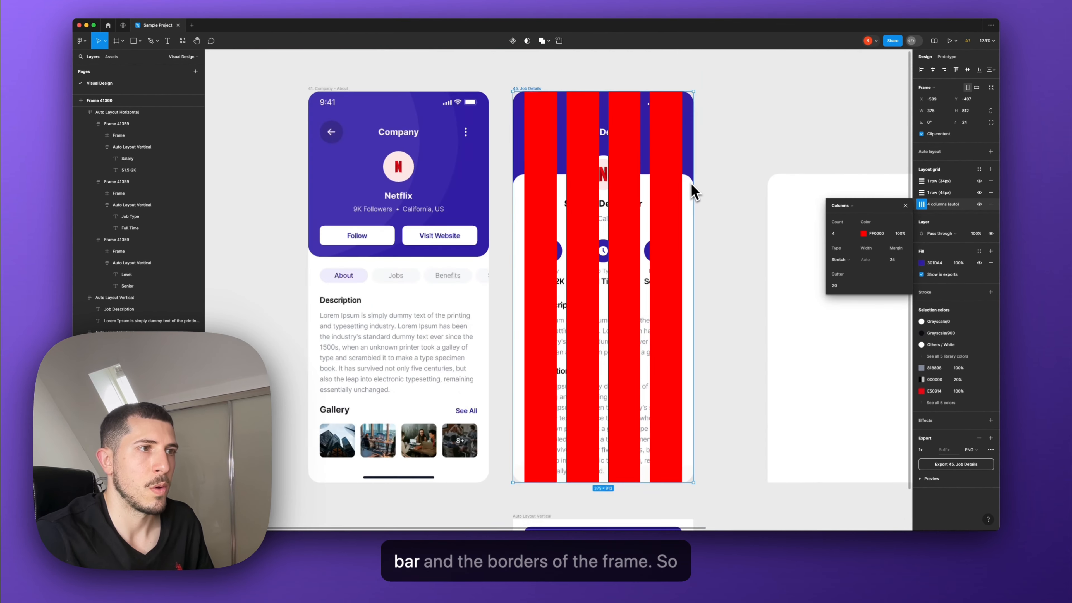
{"action": "key", "text": "super+z"}
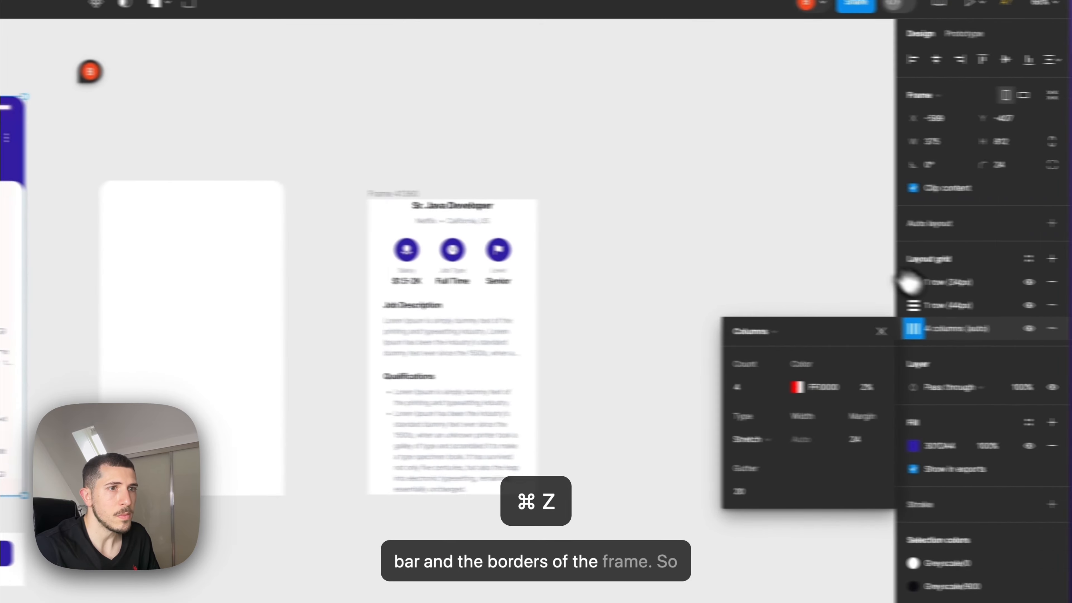
Set the content frame's horizontal padding to 24 and its vertical padding to 24
{"action": "left_click", "coordinate": [1020, 336]}
{"action": "scroll", "coordinate": [565, 224], "scroll_direction": "up", "scroll_amount": 2}
{"action": "left_click", "coordinate": [439, 244]}
{"action": "key", "text": "shift+a"}
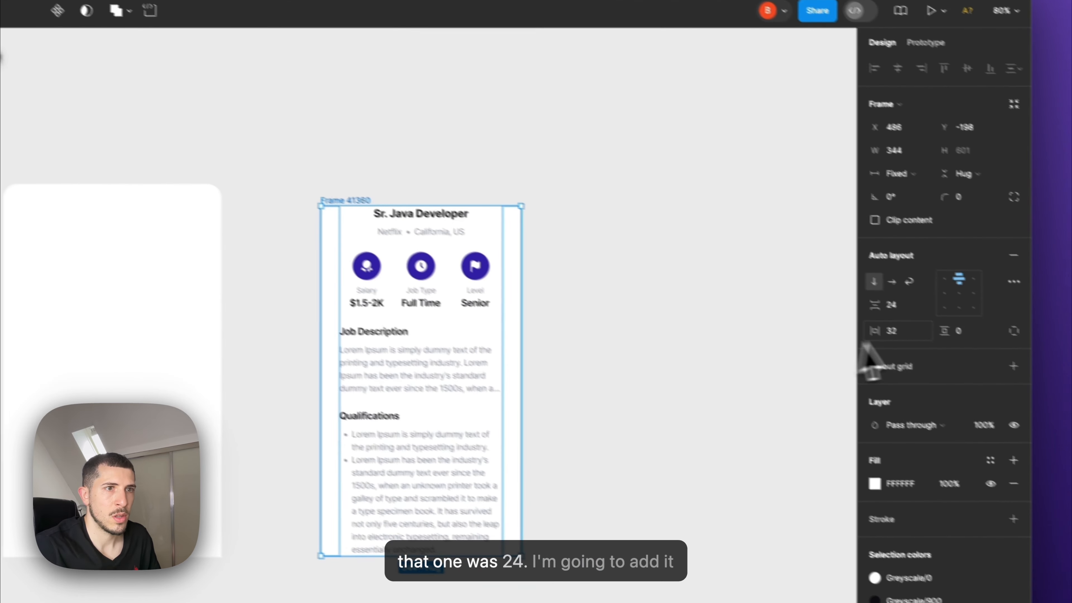
{"action": "left_click", "coordinate": [988, 372]}
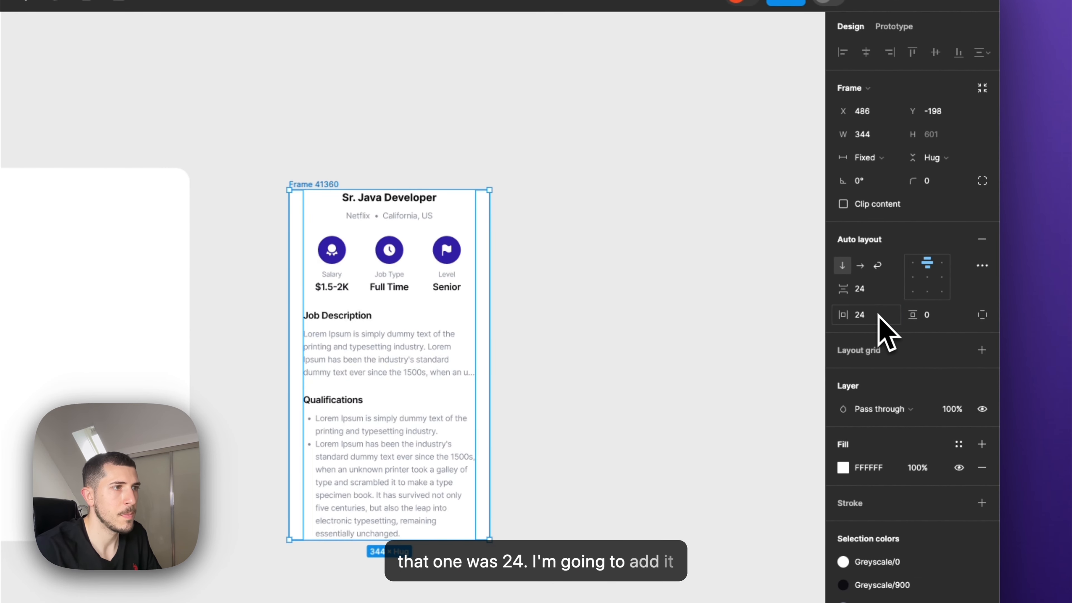
{"action": "left_click", "coordinate": [941, 320]}
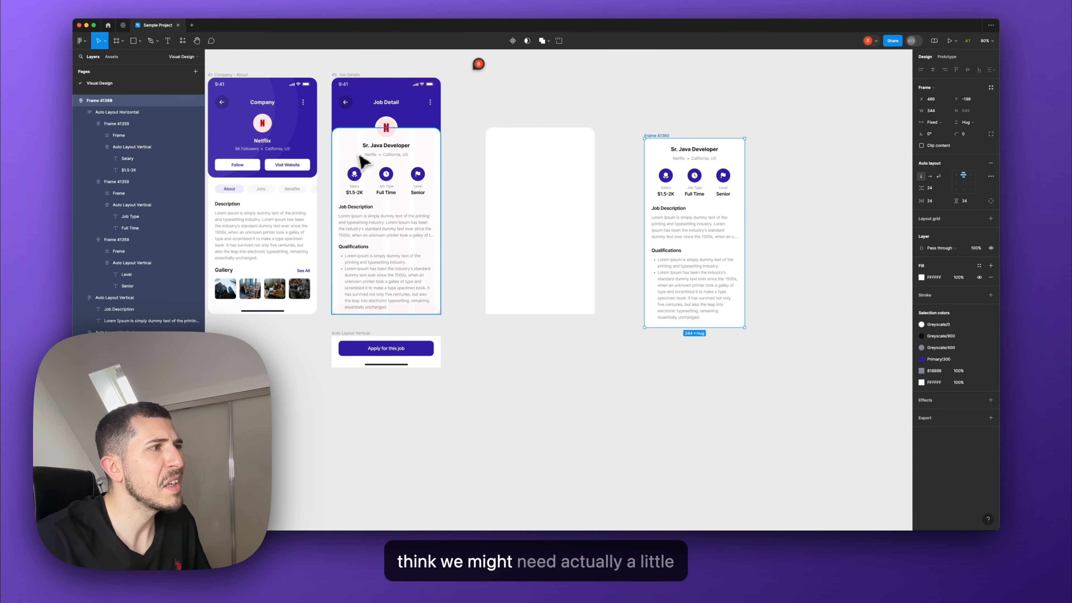
Switch the content frame to individual padding and set its top padding to 64 to leave room for the Netflix logo
{"action": "scroll", "coordinate": [382, 148], "scroll_direction": "up", "scroll_amount": 10}
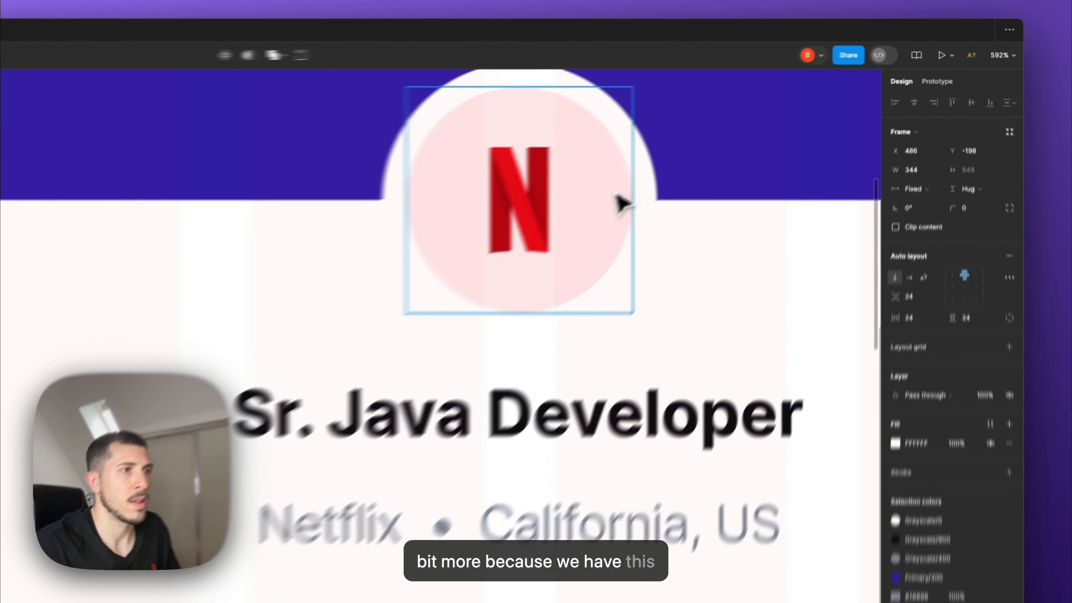
{"action": "left_click", "coordinate": [754, 128]}
{"action": "scroll", "coordinate": [795, 143], "scroll_direction": "down", "scroll_amount": 10}
{"action": "left_click_drag", "start_coordinate": [878, 154], "coordinate": [448, 129]}
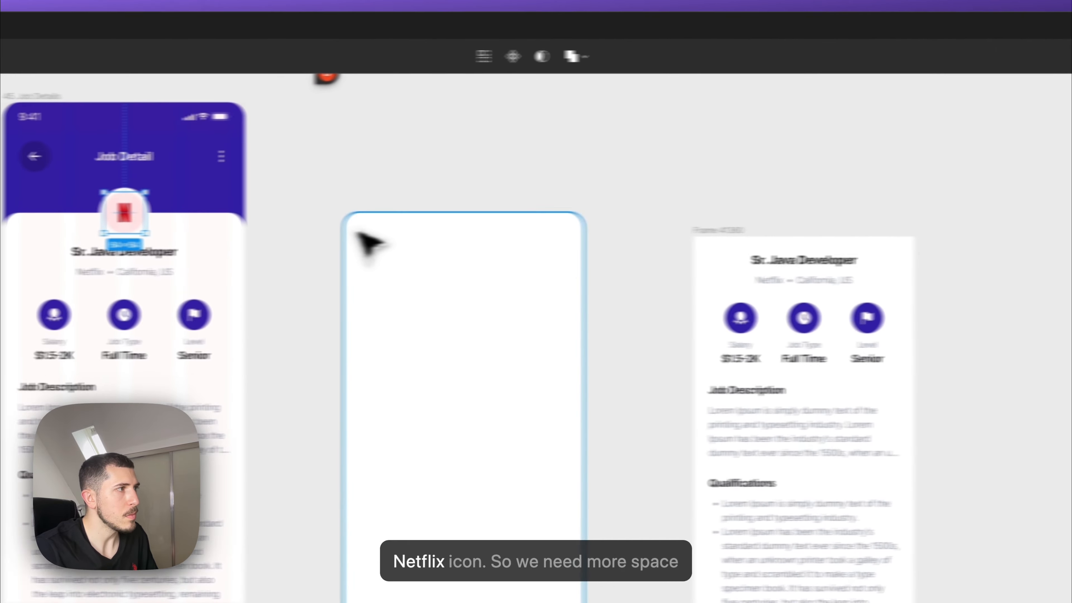
{"action": "scroll", "coordinate": [736, 339], "scroll_direction": "up", "scroll_amount": 3}
{"action": "left_click", "coordinate": [787, 192]}
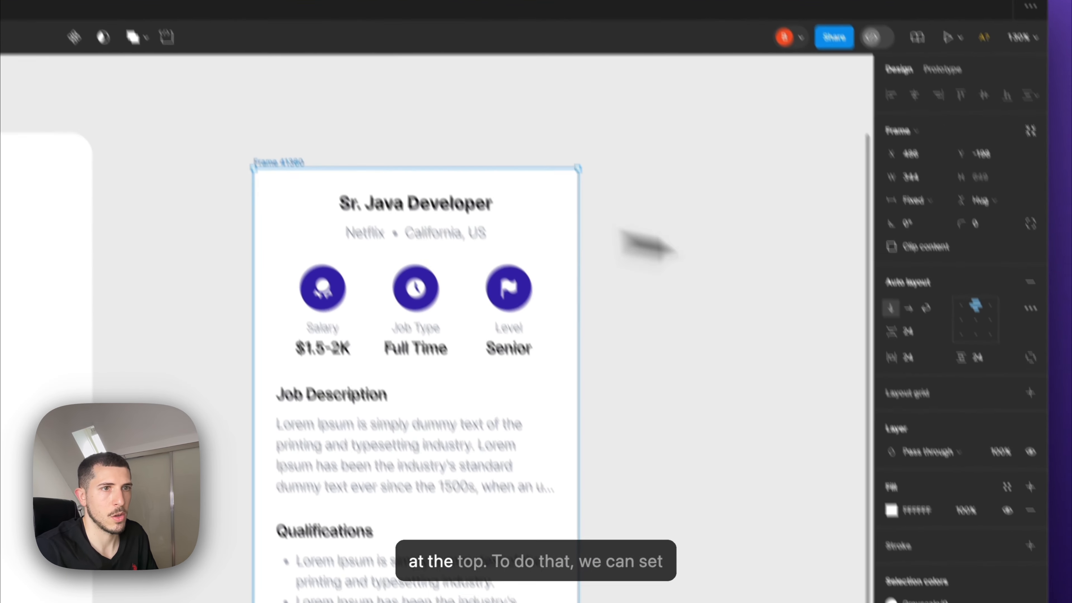
{"action": "left_click", "coordinate": [1031, 358]}
{"action": "left_click", "coordinate": [982, 357]}
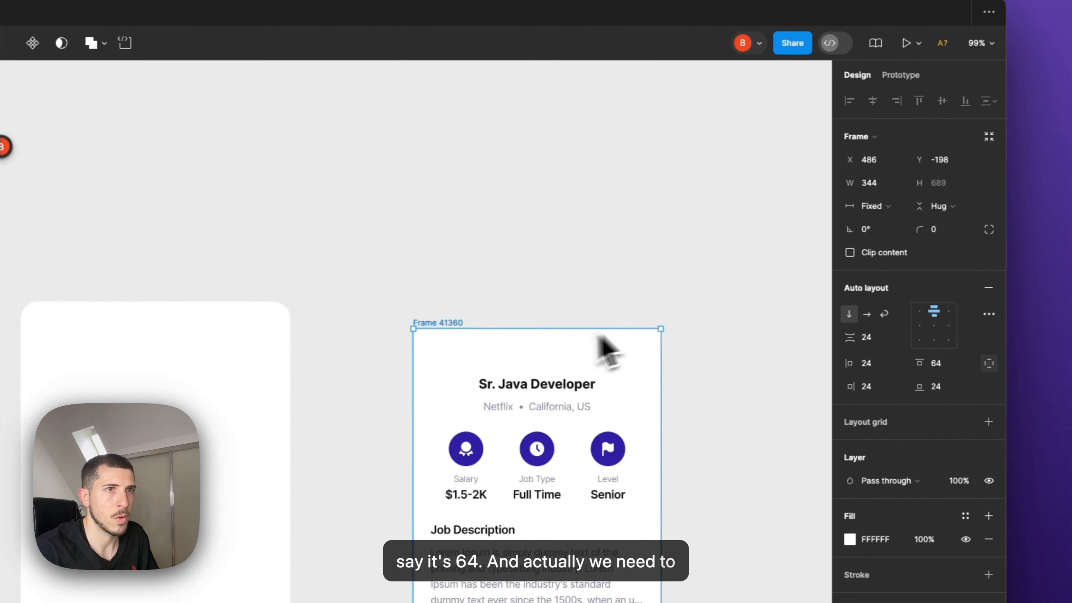
Set the content frame's corner radius to 32, lay it over the white rectangle to compare, and move it back beside it
{"action": "left_click", "coordinate": [946, 232]}
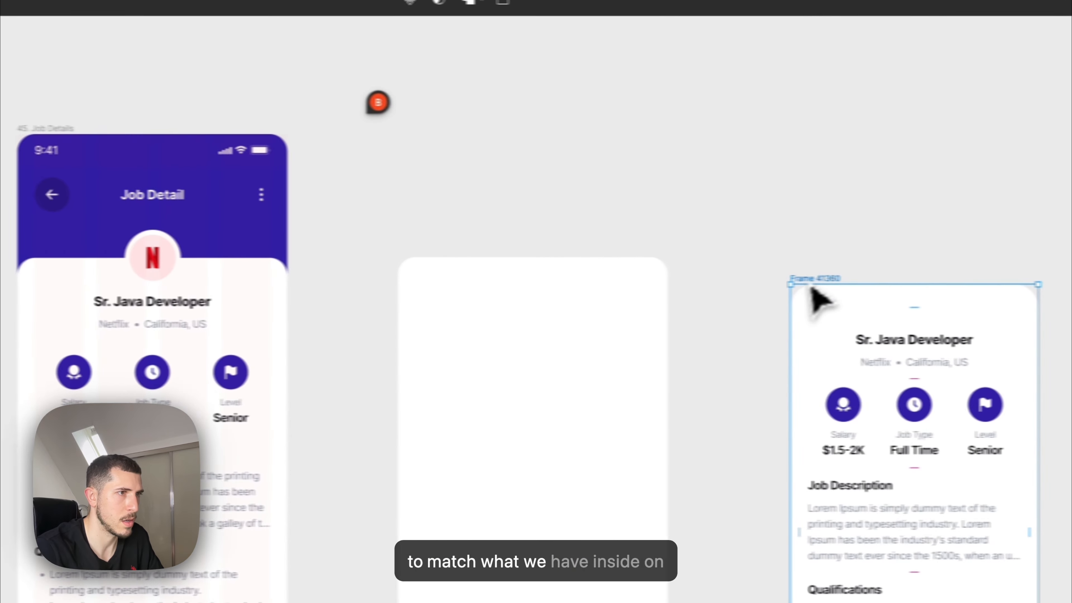
{"action": "left_click_drag", "start_coordinate": [812, 291], "coordinate": [465, 261]}
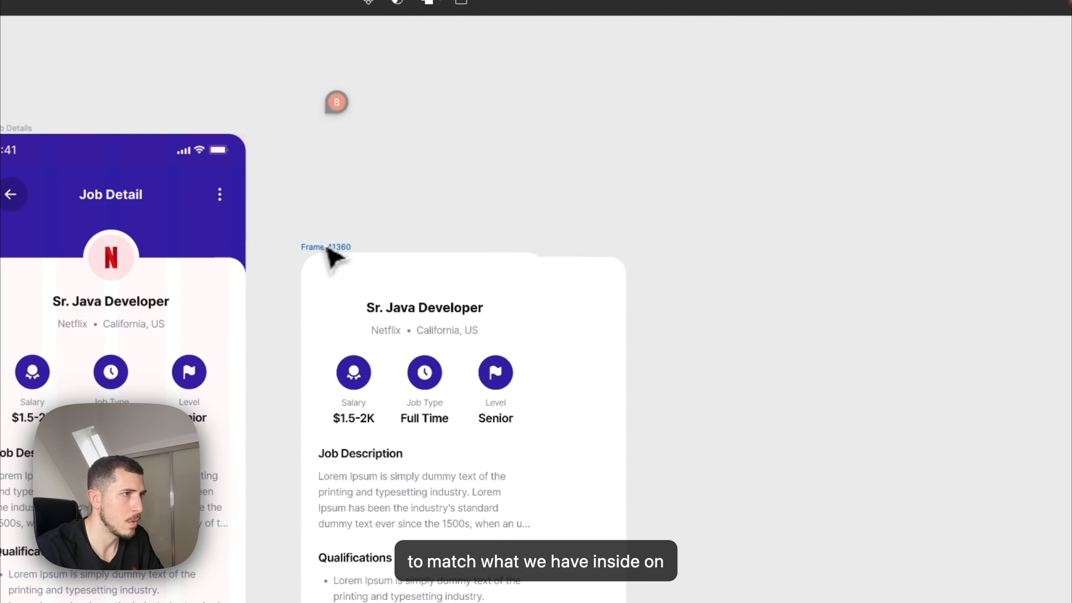
{"action": "left_click_drag", "start_coordinate": [327, 247], "coordinate": [739, 267]}
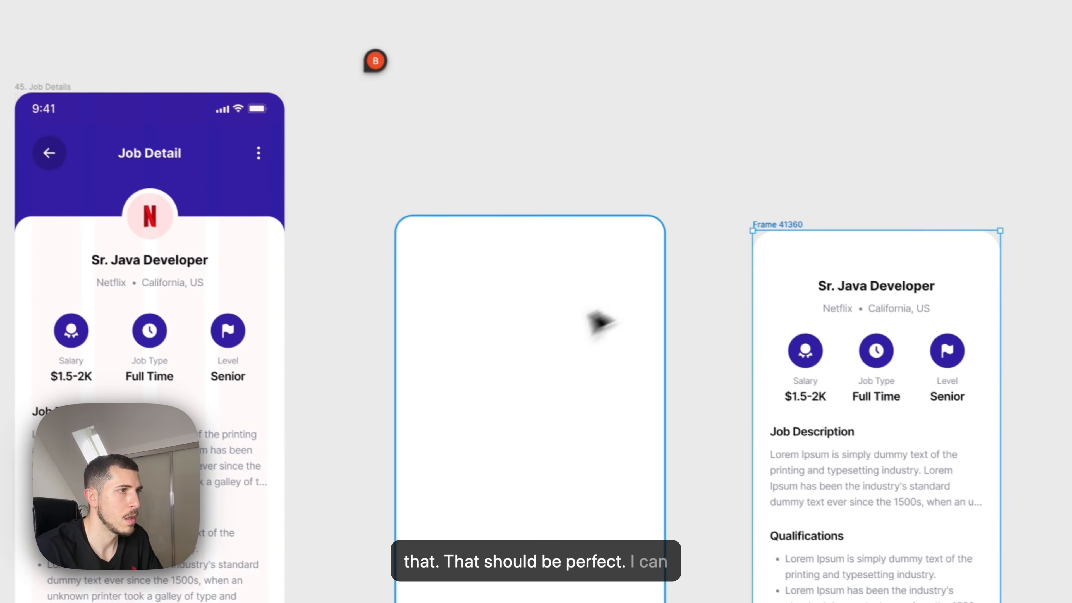
Delete the separate white rectangle and the old white card with its text and info sections from the Job Details screen
{"action": "left_click", "coordinate": [599, 322]}
{"action": "key", "text": "BackSpace"}
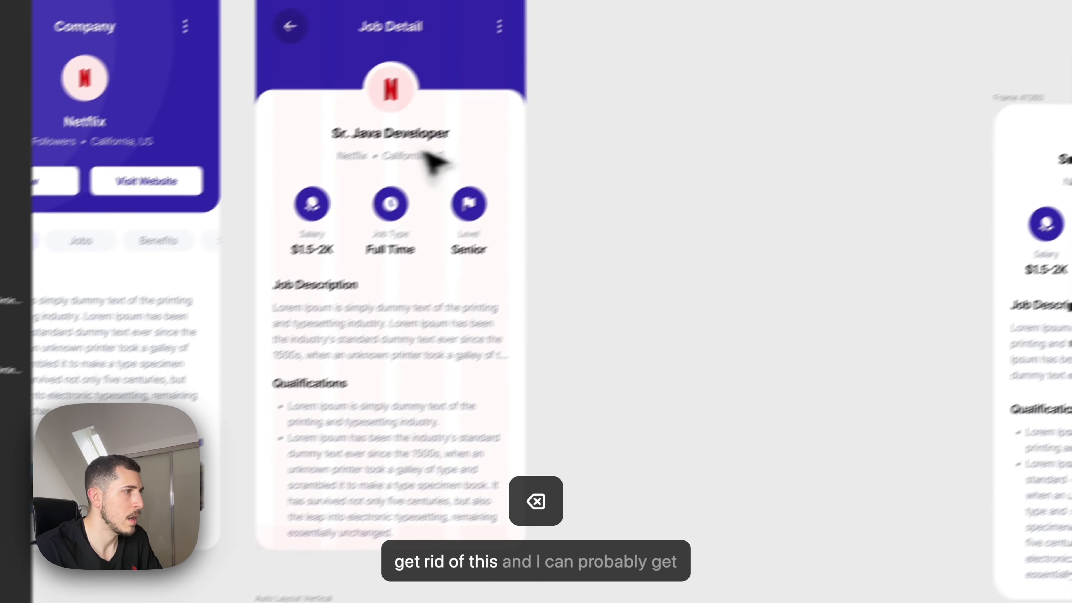
{"action": "left_click_drag", "start_coordinate": [617, 460], "coordinate": [327, 249]}
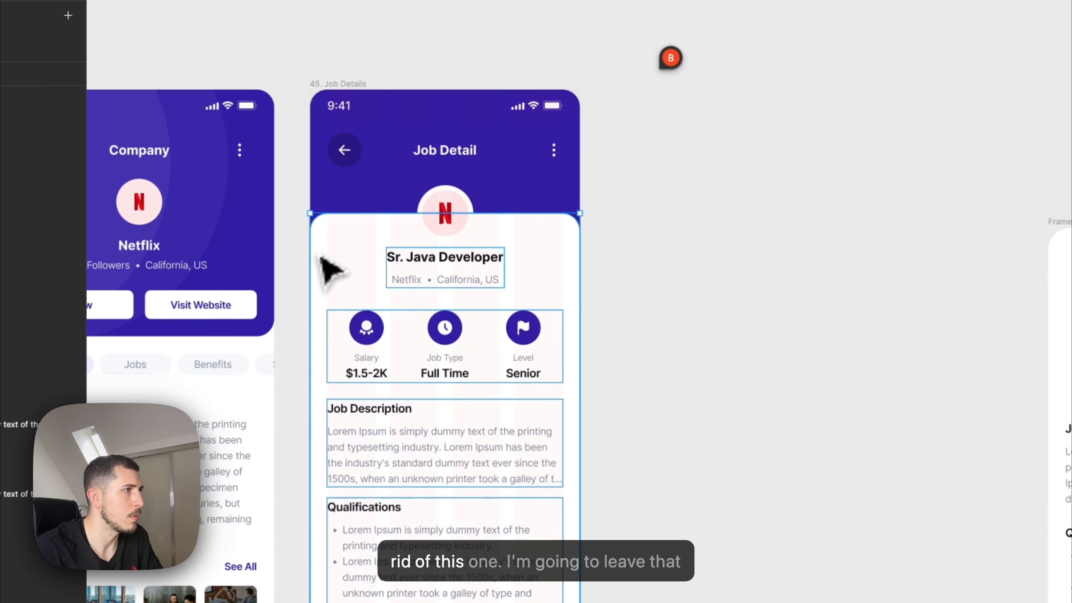
{"action": "key", "text": "BackSpace"}
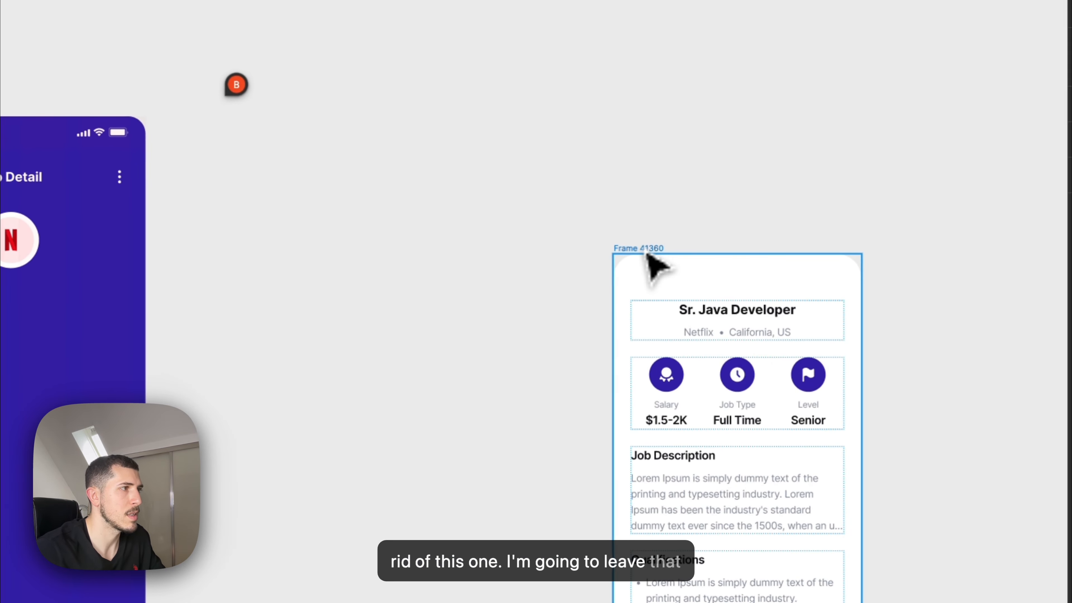
Move the content frame into the Job Details screen and widen it to 375 so it spans the screen
{"action": "left_click_drag", "start_coordinate": [655, 256], "coordinate": [310, 251]}
{"action": "scroll", "coordinate": [310, 251], "scroll_direction": "left", "scroll_amount": 3}
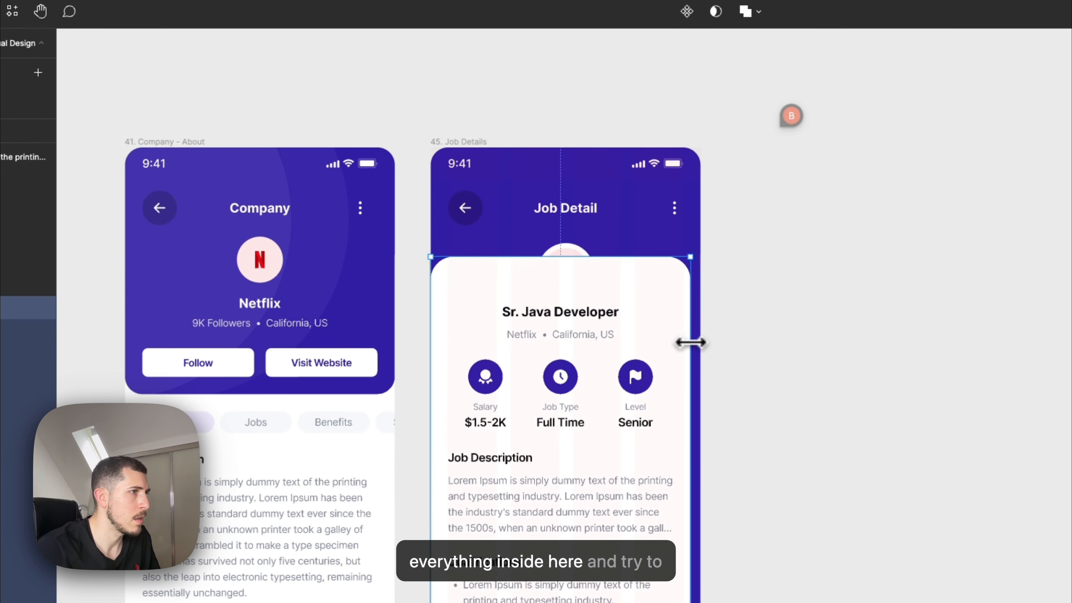
{"action": "scroll", "coordinate": [527, 266], "scroll_direction": "up", "scroll_amount": 5}
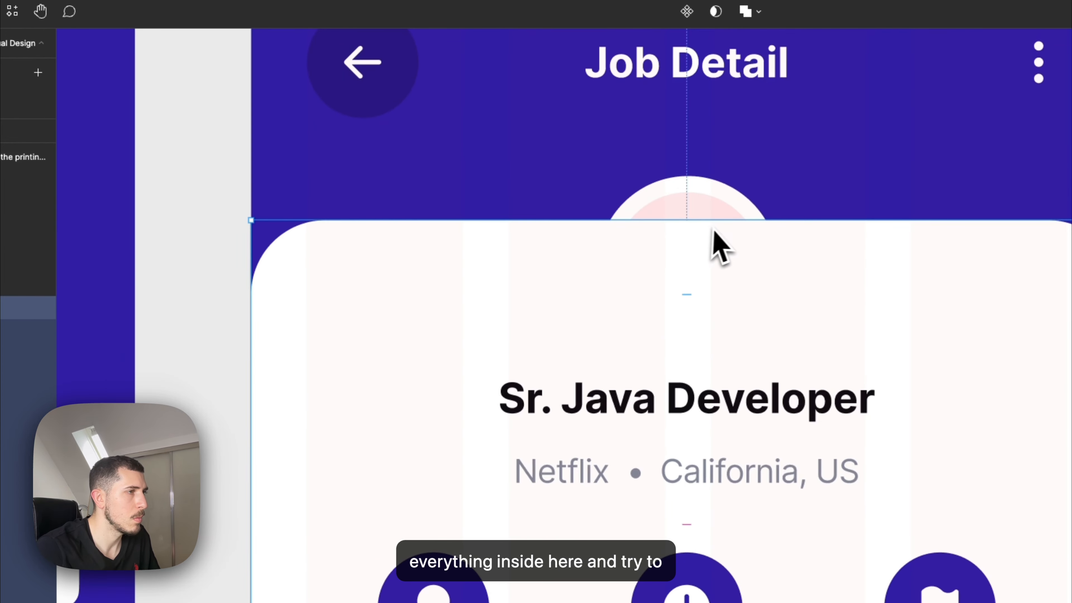
{"action": "scroll", "coordinate": [720, 226], "scroll_direction": "down", "scroll_amount": 5}
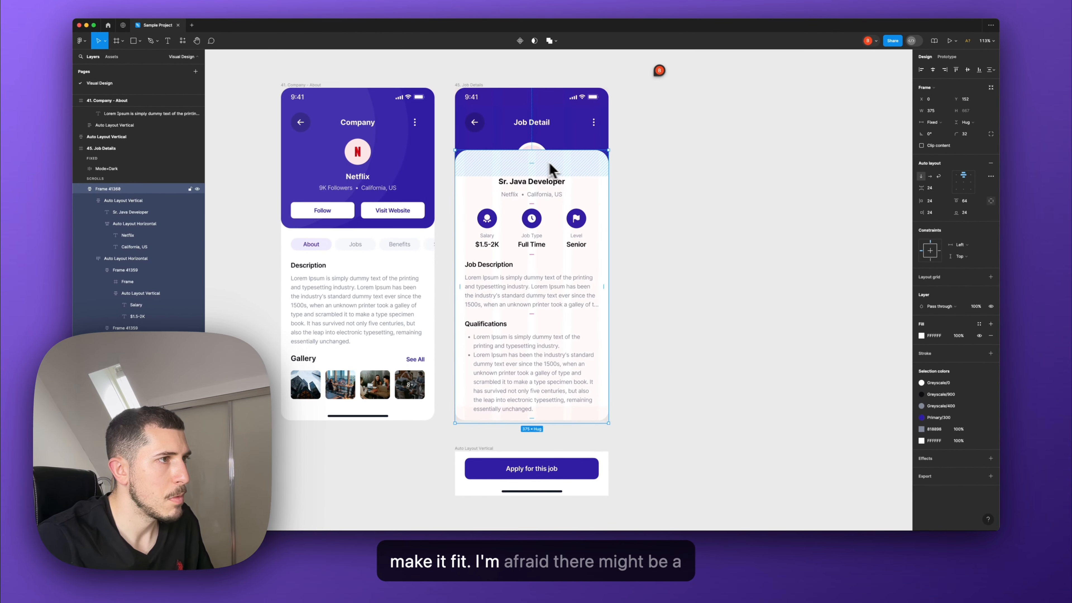
{"action": "scroll", "coordinate": [533, 165], "scroll_direction": "up", "scroll_amount": 5}
{"action": "scroll", "coordinate": [534, 154], "scroll_direction": "down", "scroll_amount": 2}
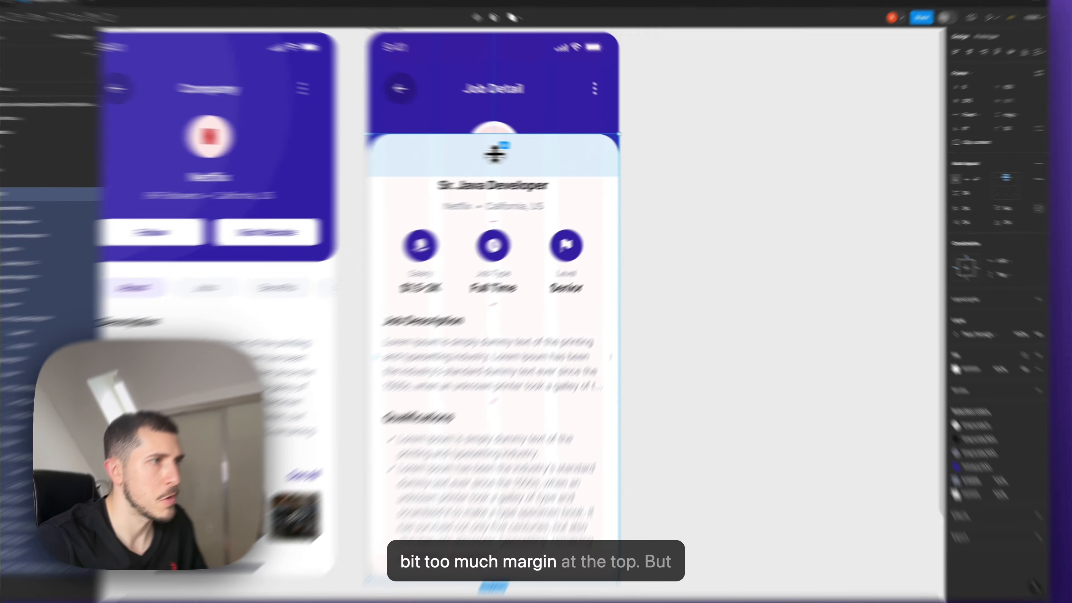
Try a top padding of 51 on the content frame, undo it, and send the frame behind the Netflix logo
{"action": "left_click_drag", "start_coordinate": [534, 156], "coordinate": [534, 150]}
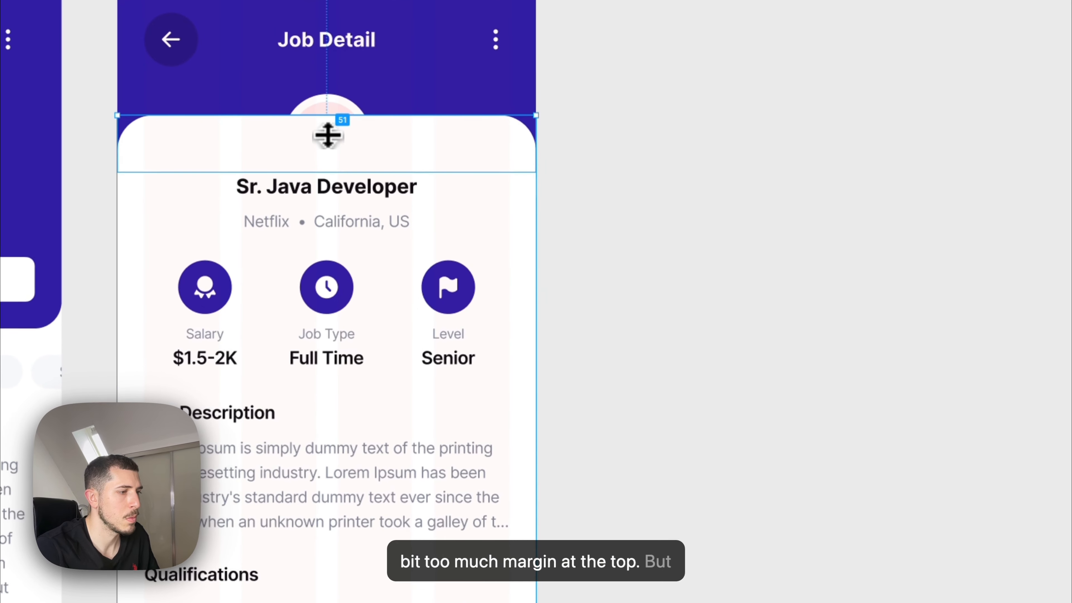
{"action": "key", "text": "super+z"}
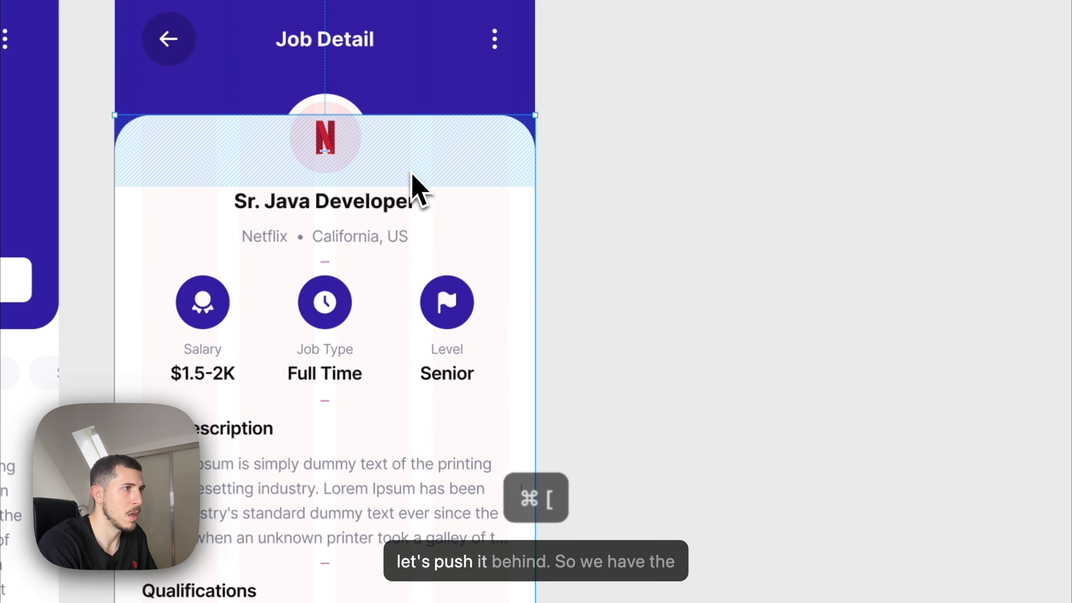
{"action": "left_click", "coordinate": [350, 118]}
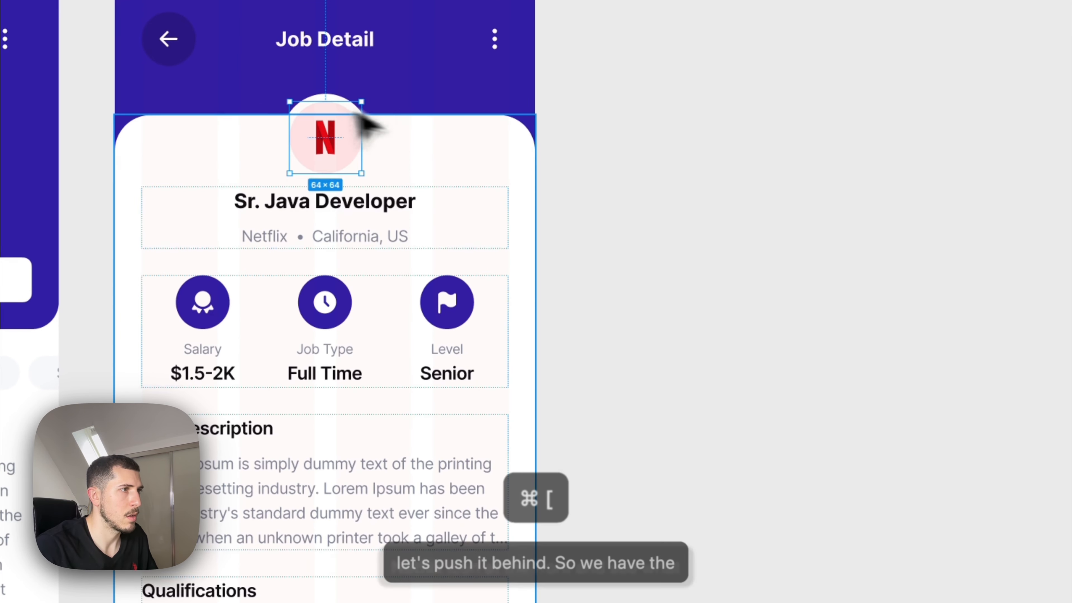
{"action": "left_click", "coordinate": [762, 155]}
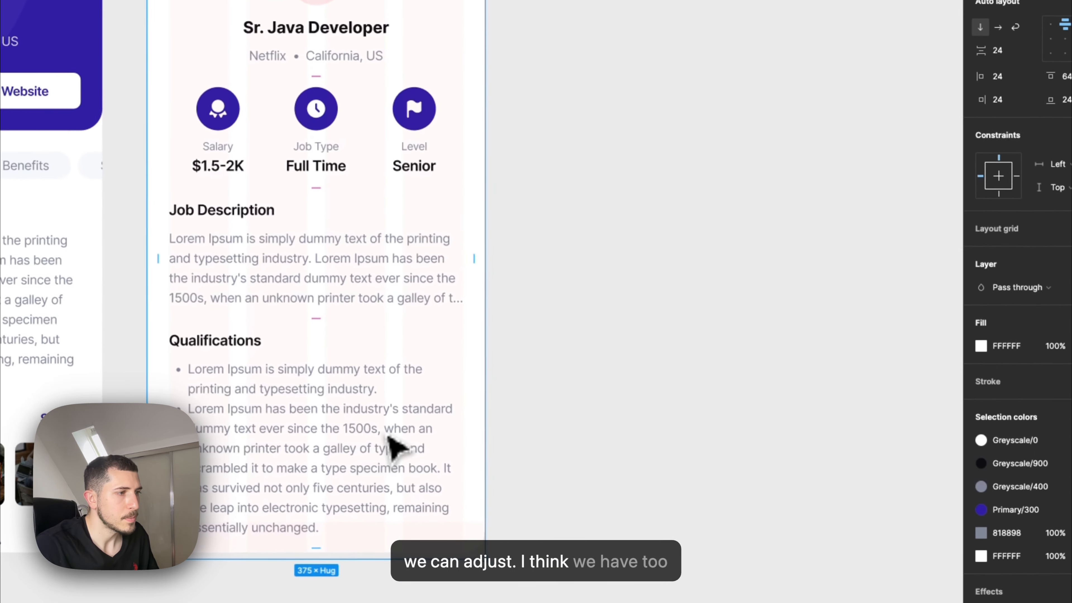
Move the content frame up to Y 145 and set its corner radius to 24
{"action": "left_click_drag", "start_coordinate": [387, 425], "coordinate": [388, 430]}
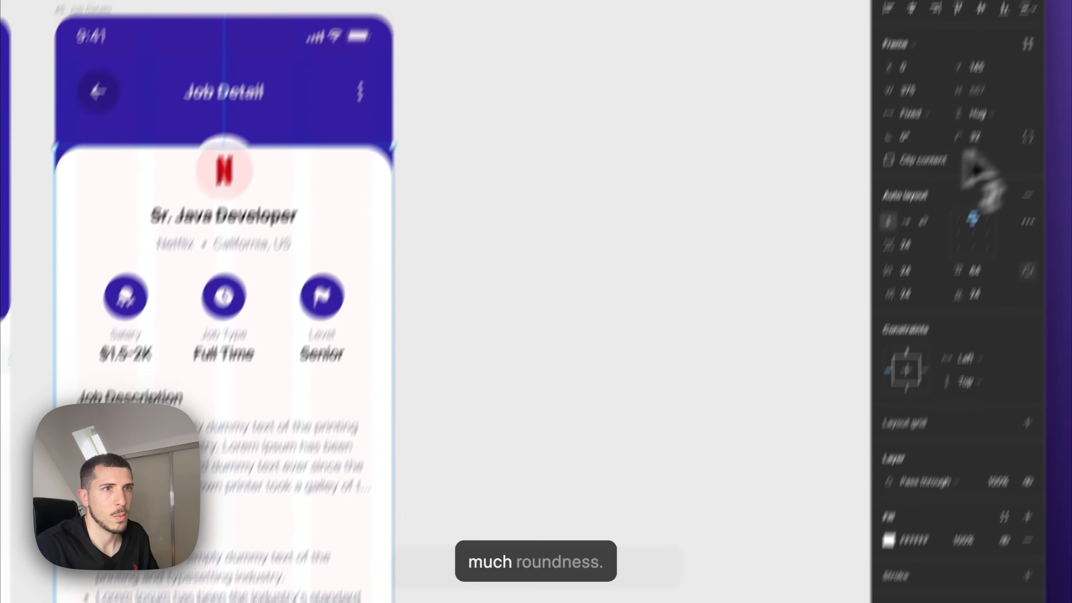
{"action": "left_click", "coordinate": [945, 233]}
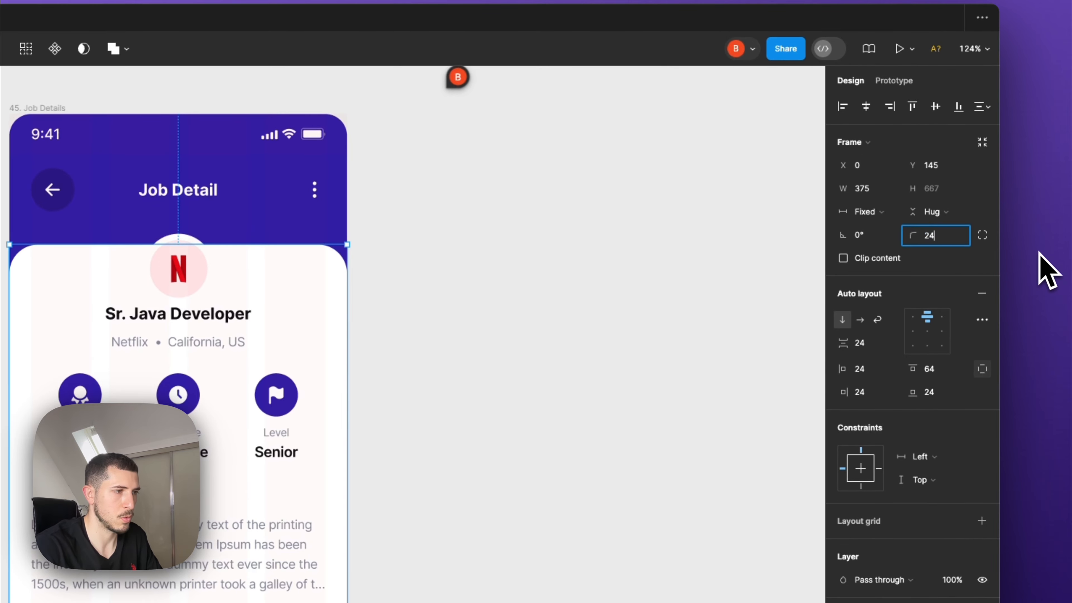
{"action": "left_click", "coordinate": [528, 318]}
{"action": "scroll", "coordinate": [528, 319], "scroll_direction": "down", "scroll_amount": 1}
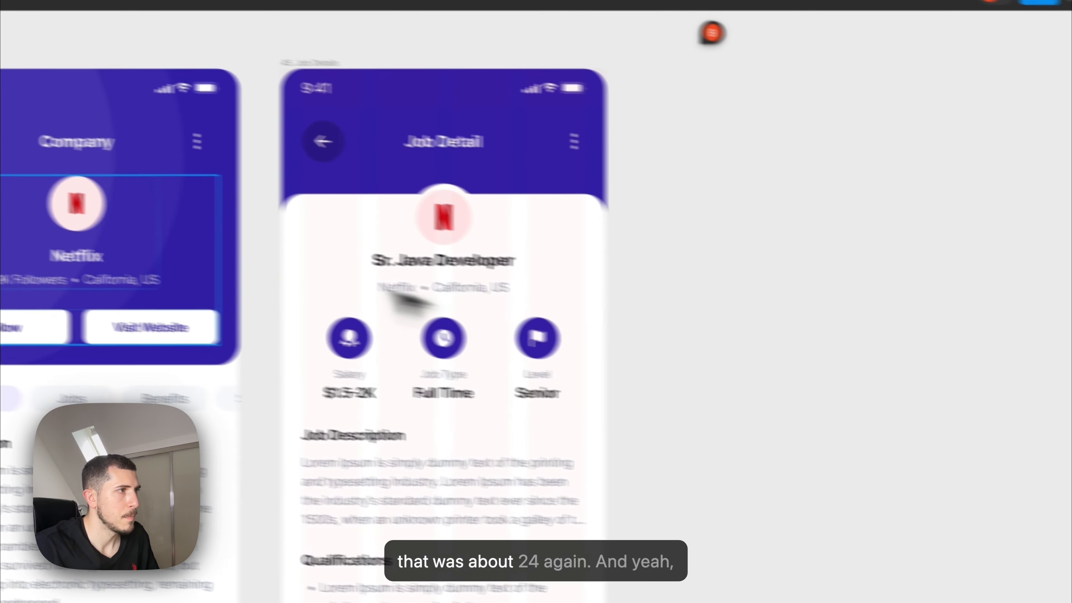
Check the corner radii of the Company screen's header, then try lowering the content frame's top edge and undo it
{"action": "left_click", "coordinate": [317, 229]}
{"action": "left_click", "coordinate": [341, 238]}
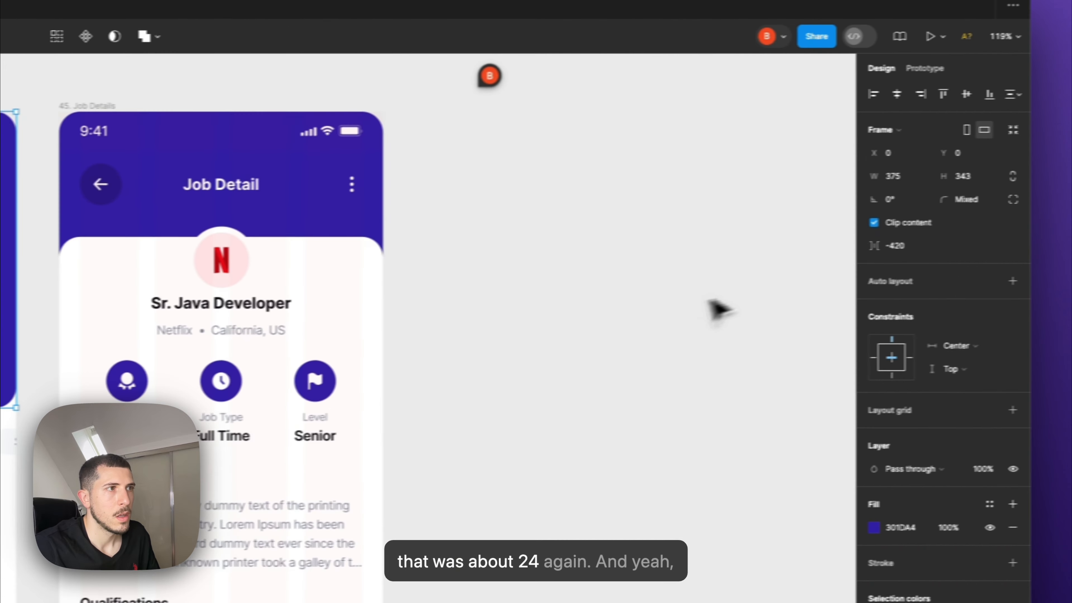
{"action": "left_click", "coordinate": [1042, 274]}
{"action": "left_click", "coordinate": [299, 275]}
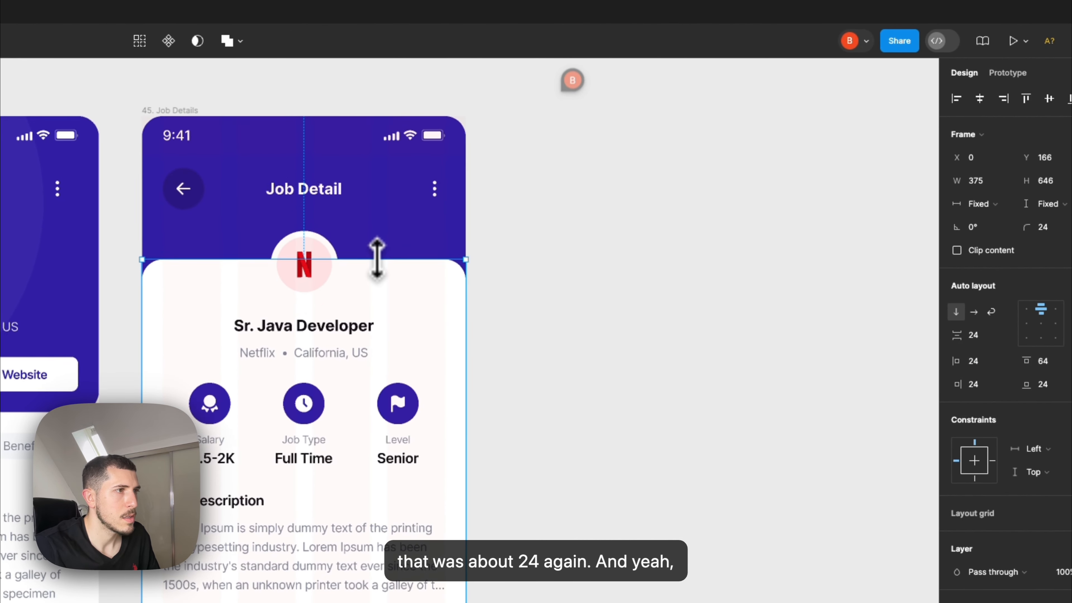
{"action": "key", "text": "super+z"}
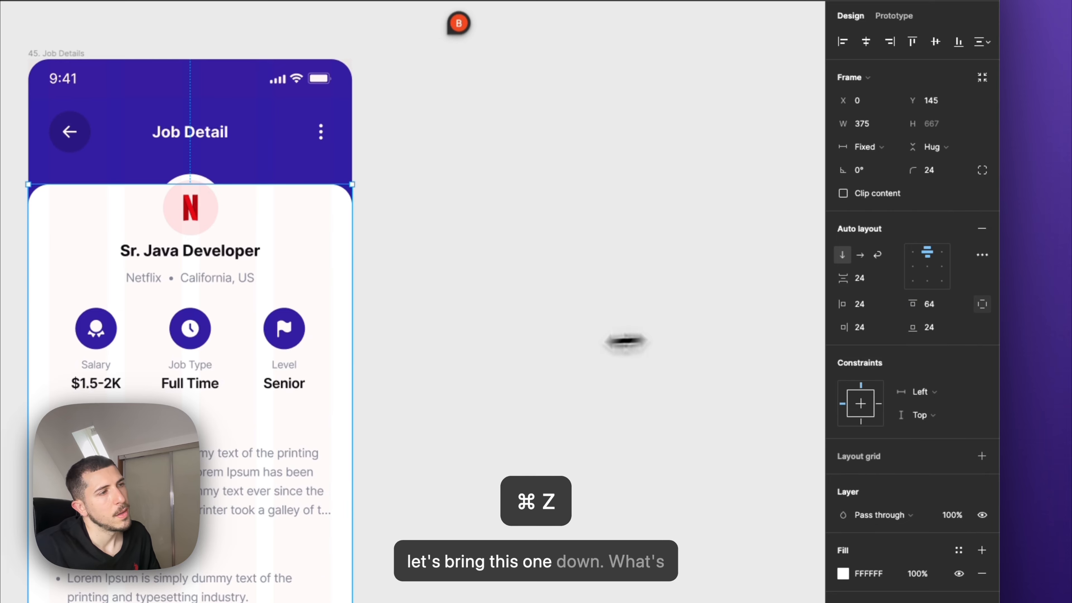
Set the vertical gap between the content frame's items to 16 and move the frame down to Y 169
{"action": "left_click", "coordinate": [626, 342]}
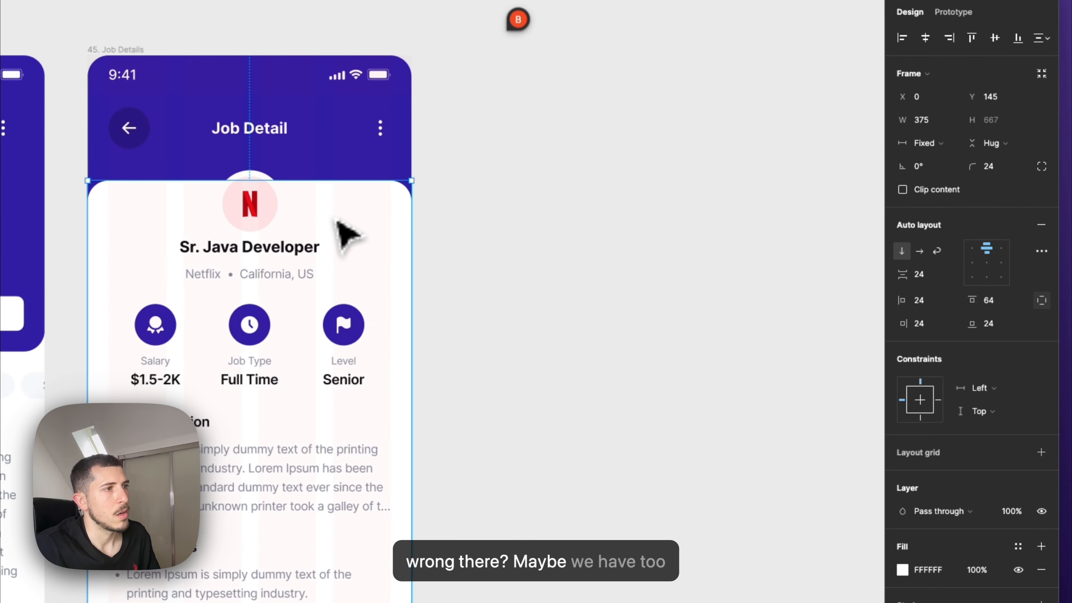
{"action": "left_click_drag", "start_coordinate": [907, 275], "coordinate": [906, 276]}
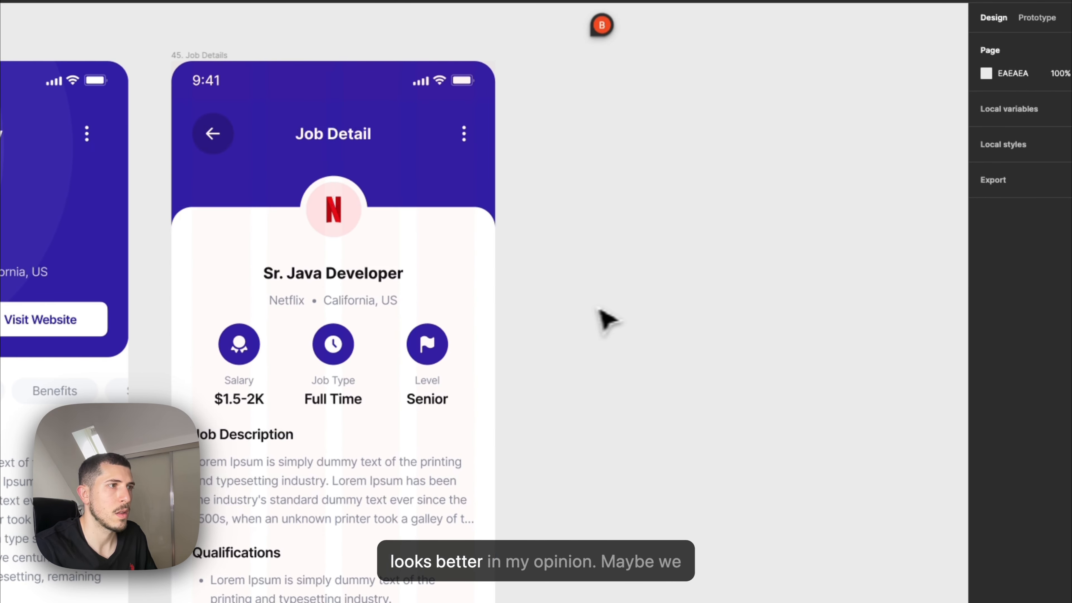
{"action": "scroll", "coordinate": [612, 312], "scroll_direction": "down", "scroll_amount": 5}
{"action": "scroll", "coordinate": [622, 313], "scroll_direction": "up", "scroll_amount": 7}
Set the content frame's top padding to 40, then try 32 at the top with 40 at the bottom and undo both
{"action": "left_click", "coordinate": [340, 301]}
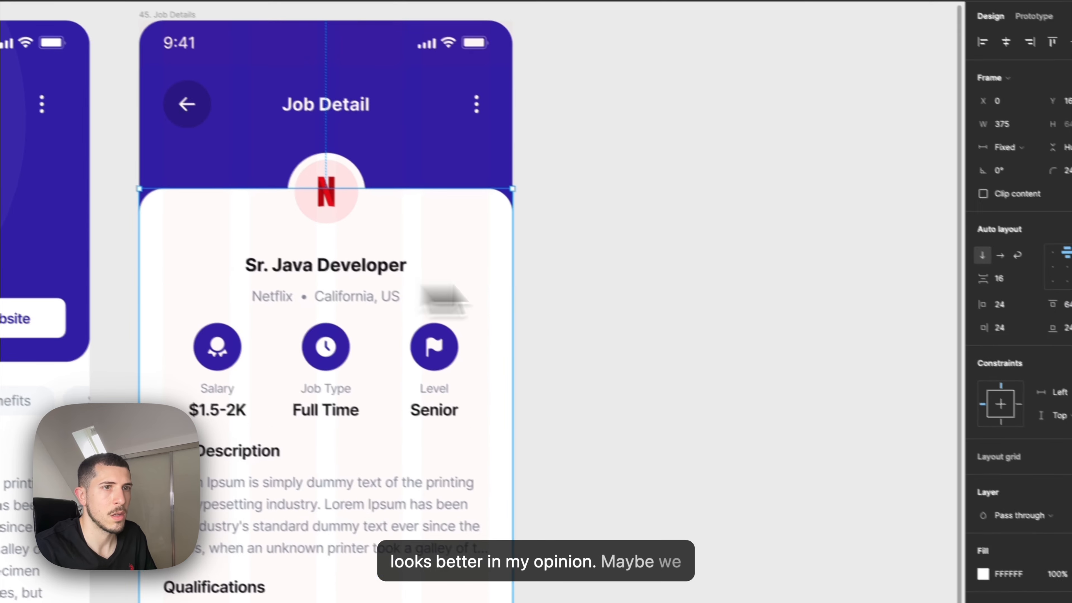
{"action": "left_click", "coordinate": [1065, 305]}
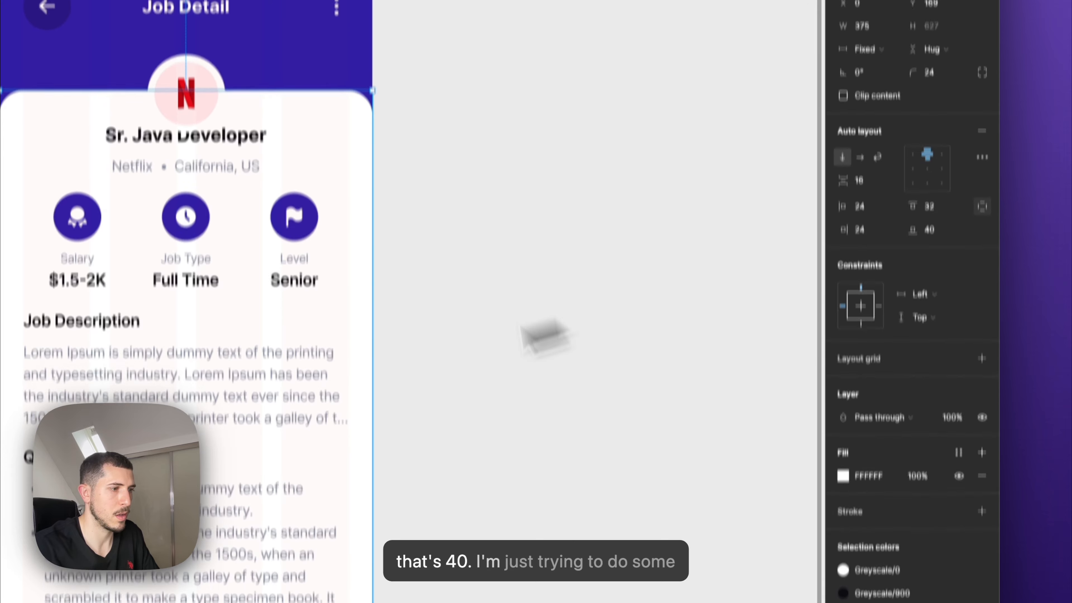
{"action": "key", "text": "super+z"}
{"action": "key", "text": "super+z"}
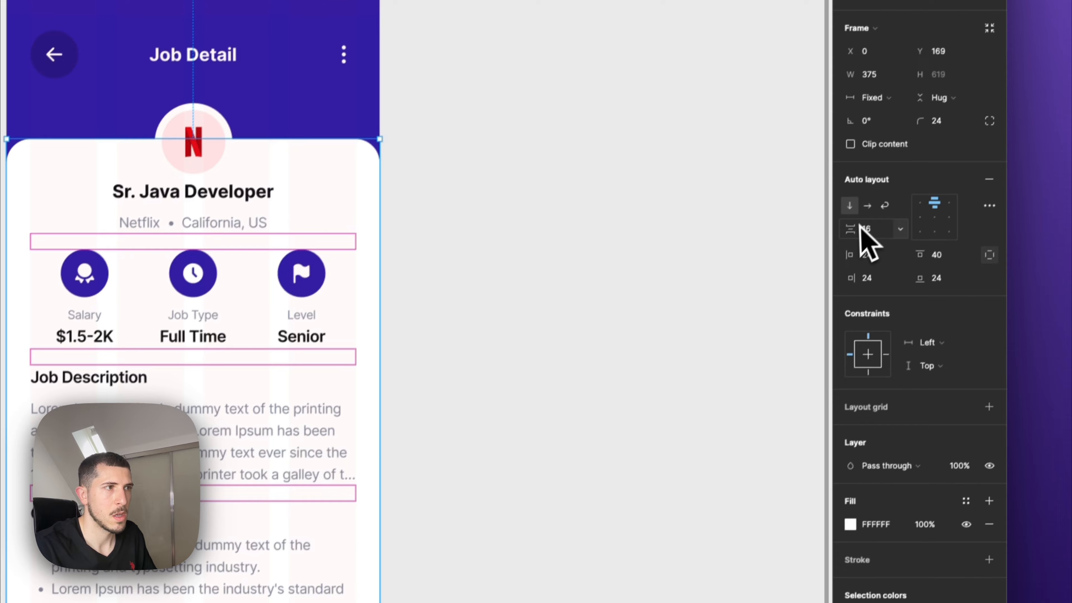
Increase the vertical gap between the content frame's items and compare it with the section spacing on the Company screen
{"action": "left_click", "coordinate": [933, 119]}
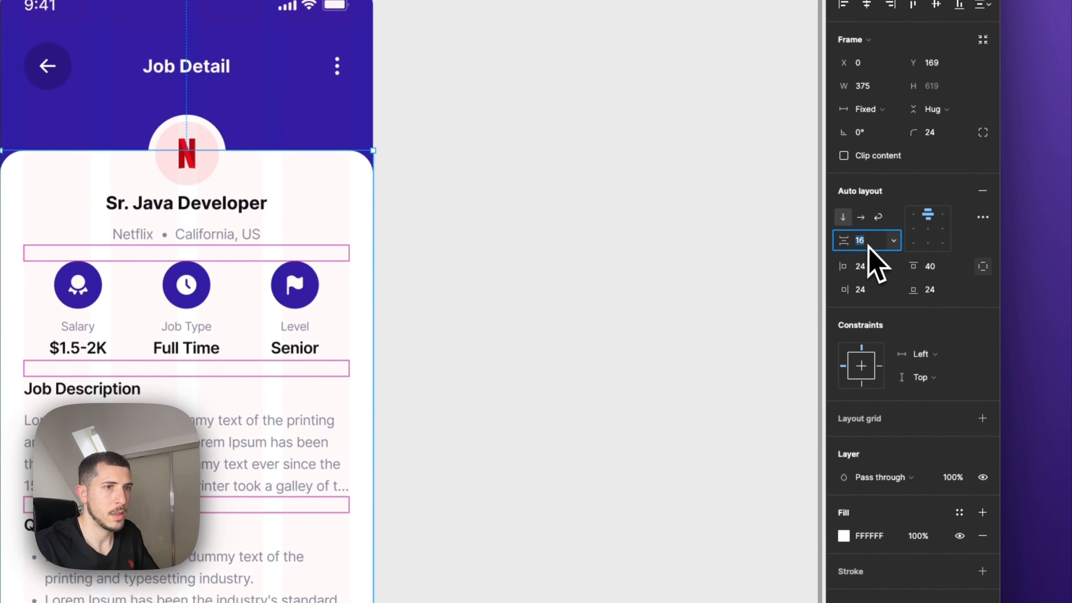
{"action": "type", "text": "3"}
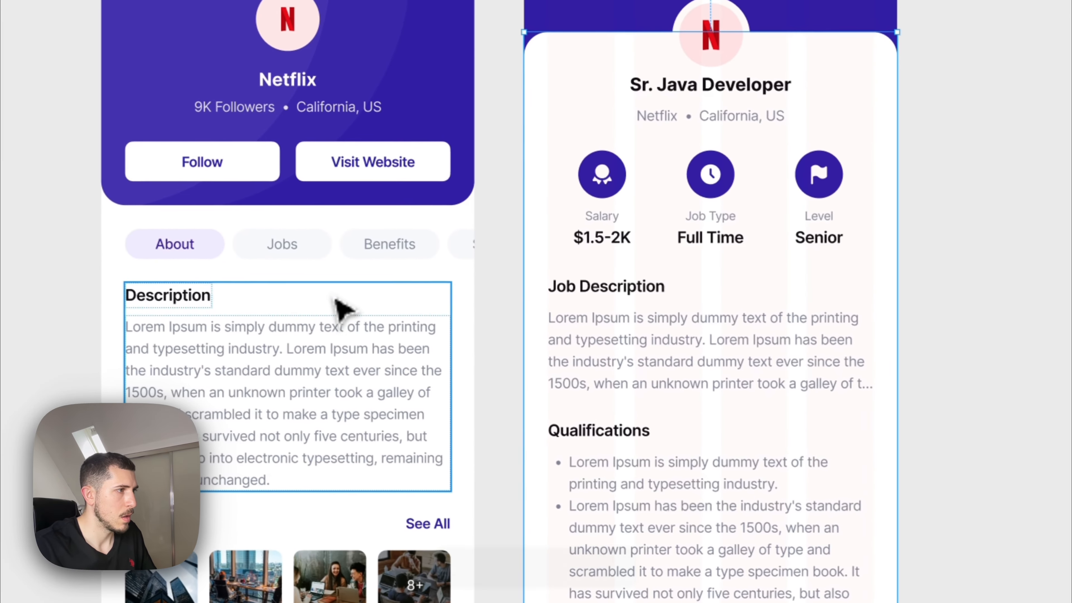
{"action": "left_click", "coordinate": [341, 306]}
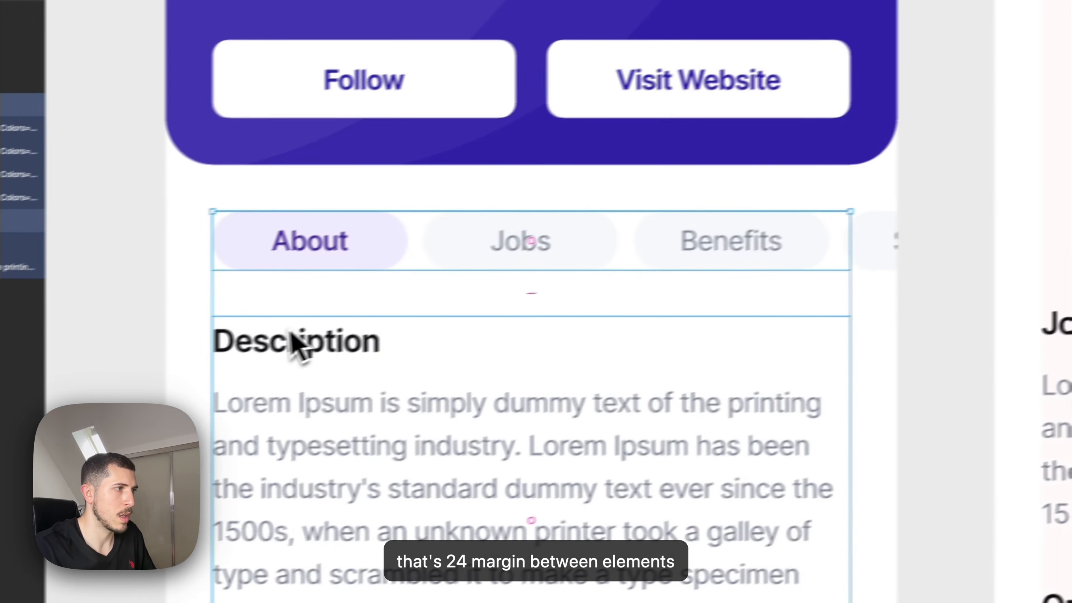
Set the vertical gap between the content frame's items to 24 and return the Apply for this job bar to the bottom of Job Details
{"action": "mouse_move", "coordinate": [581, 295]}
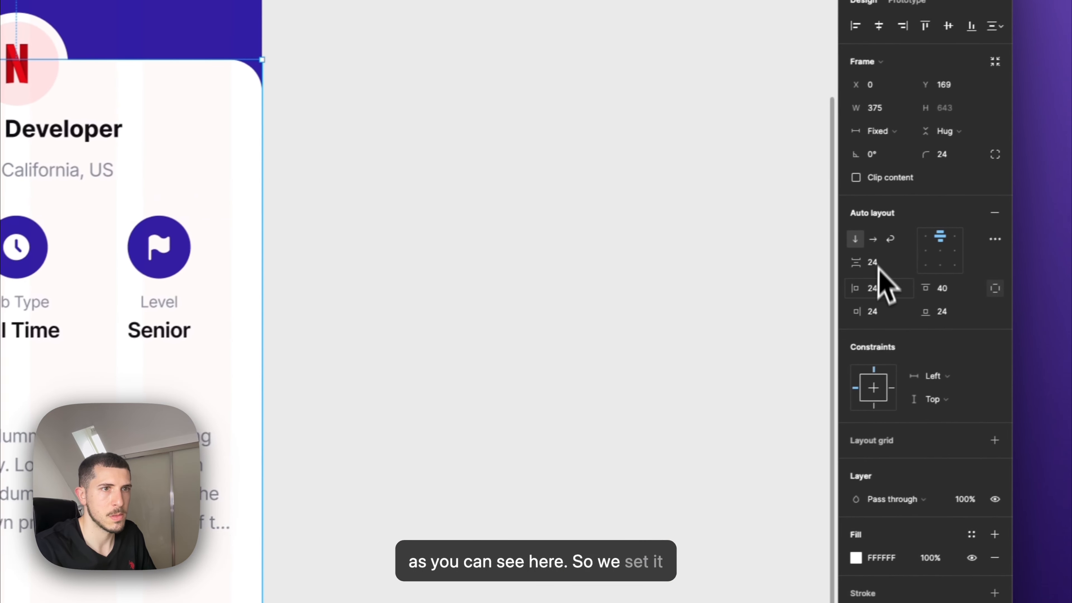
{"action": "left_click", "coordinate": [878, 265]}
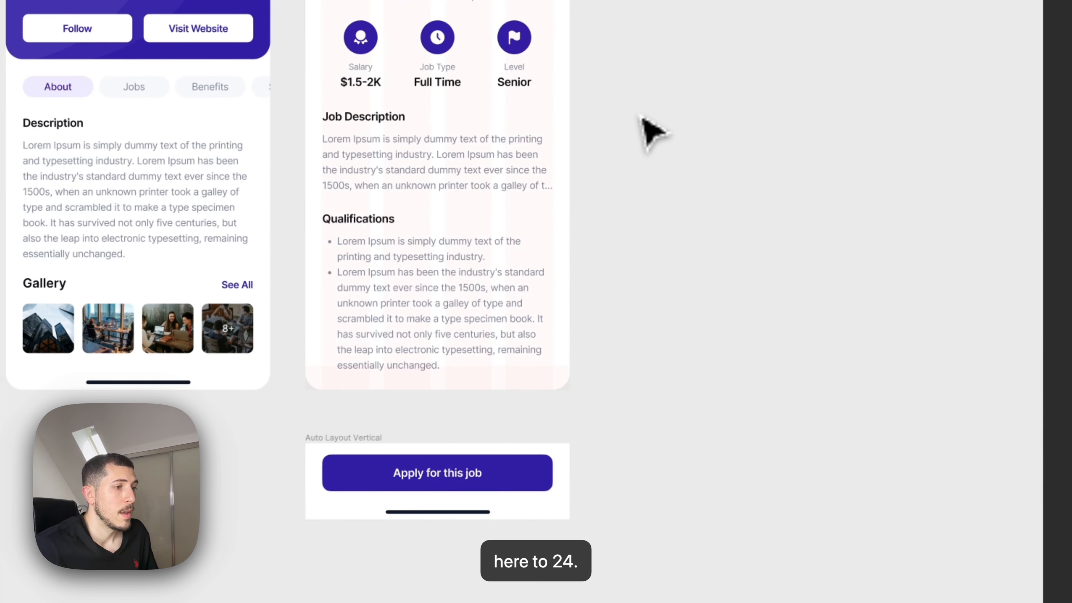
{"action": "left_click_drag", "start_coordinate": [512, 476], "coordinate": [540, 440]}
{"action": "key", "text": "super+z"}
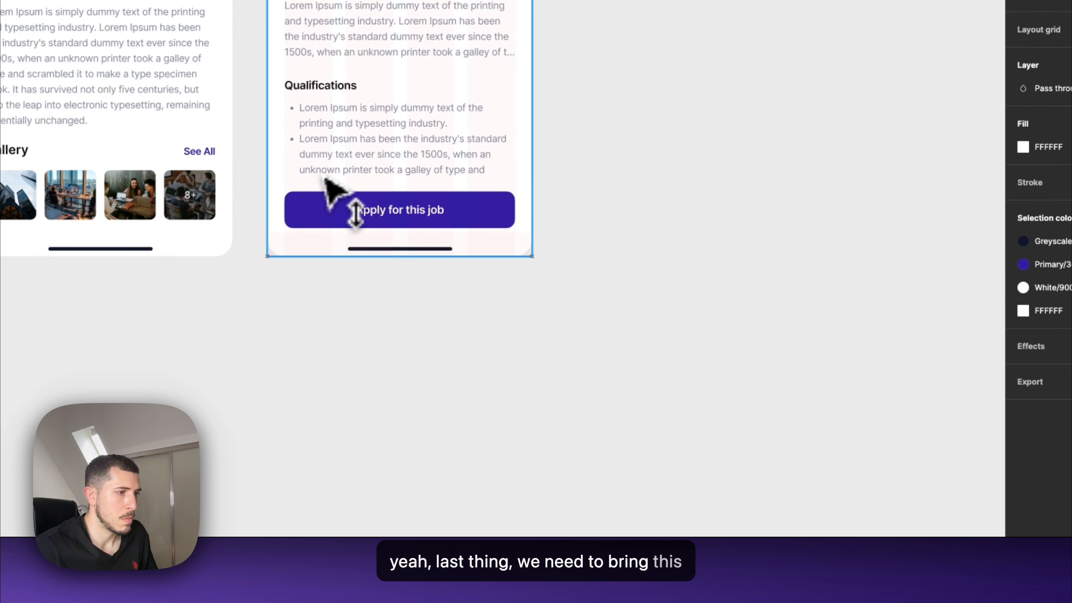
Resolve the comment "Responsive component with auto layout." beside the Job Details screen
{"action": "scroll", "coordinate": [424, 196], "scroll_direction": "up", "scroll_amount": 3}
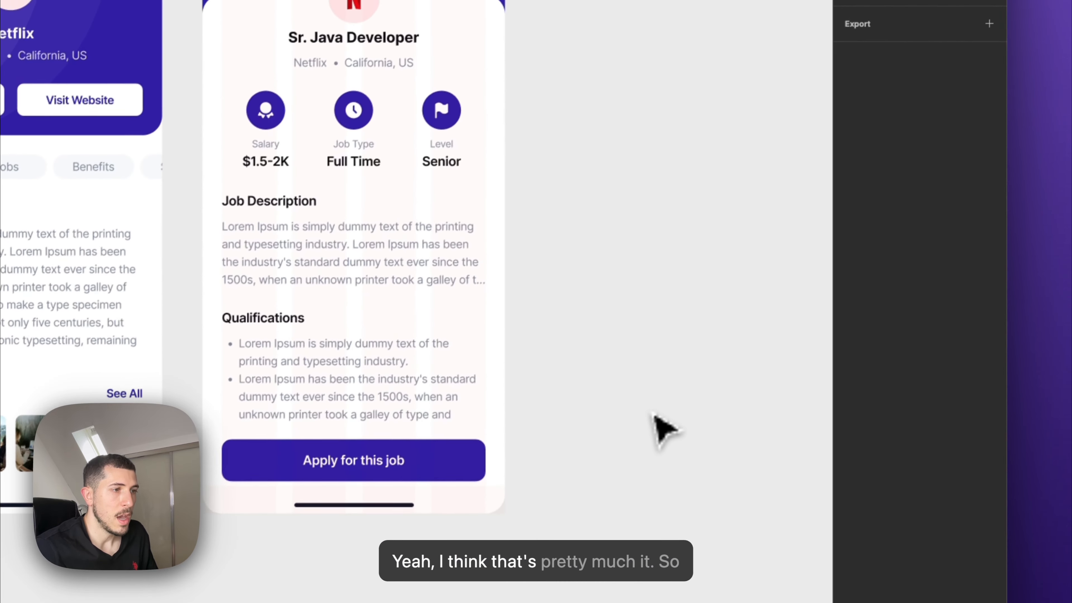
{"action": "scroll", "coordinate": [486, 450], "scroll_direction": "down", "scroll_amount": 3}
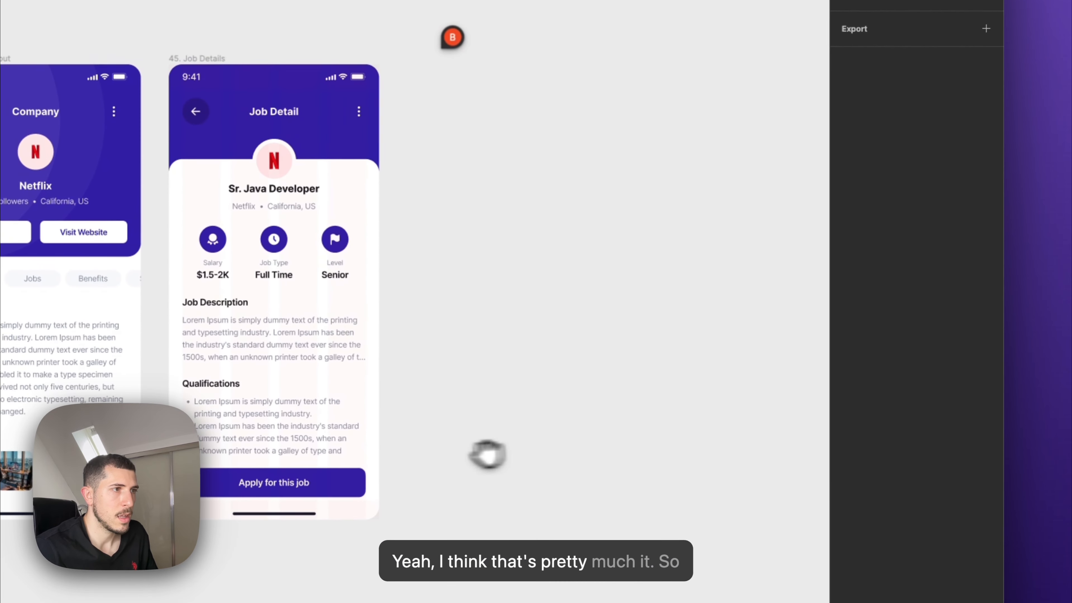
{"action": "scroll", "coordinate": [471, 365], "scroll_direction": "up", "scroll_amount": 3}
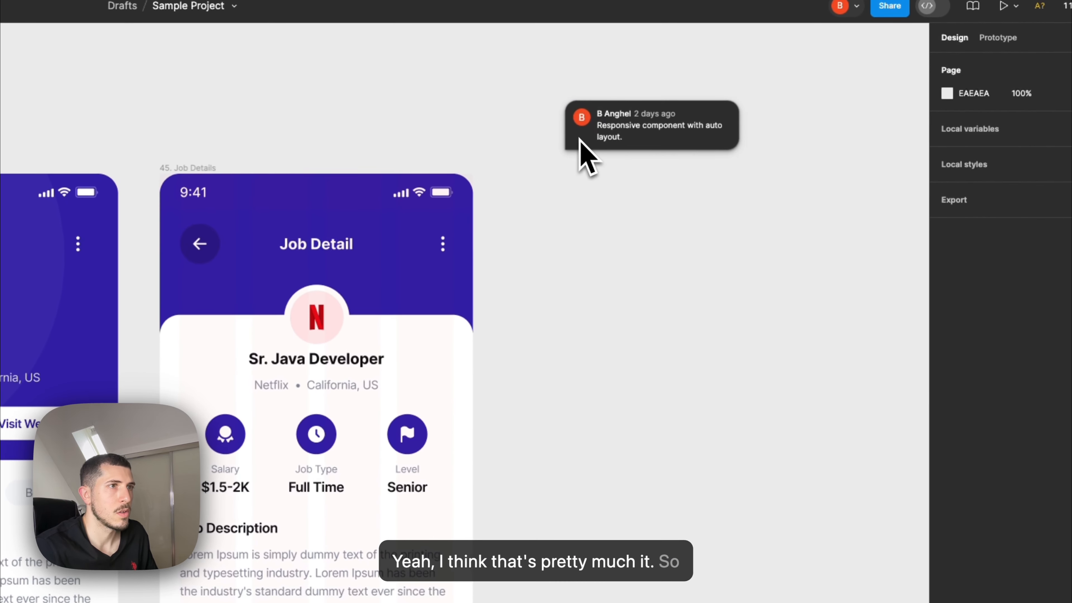
{"action": "left_click", "coordinate": [587, 156]}
{"action": "left_click", "coordinate": [770, 125]}
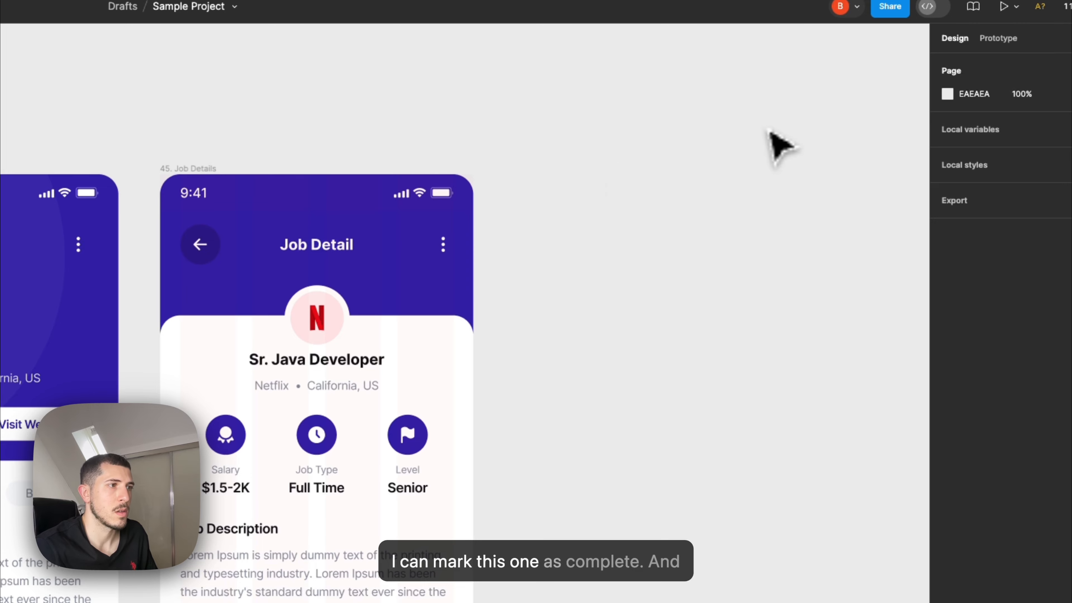
{"action": "left_click", "coordinate": [475, 409]}
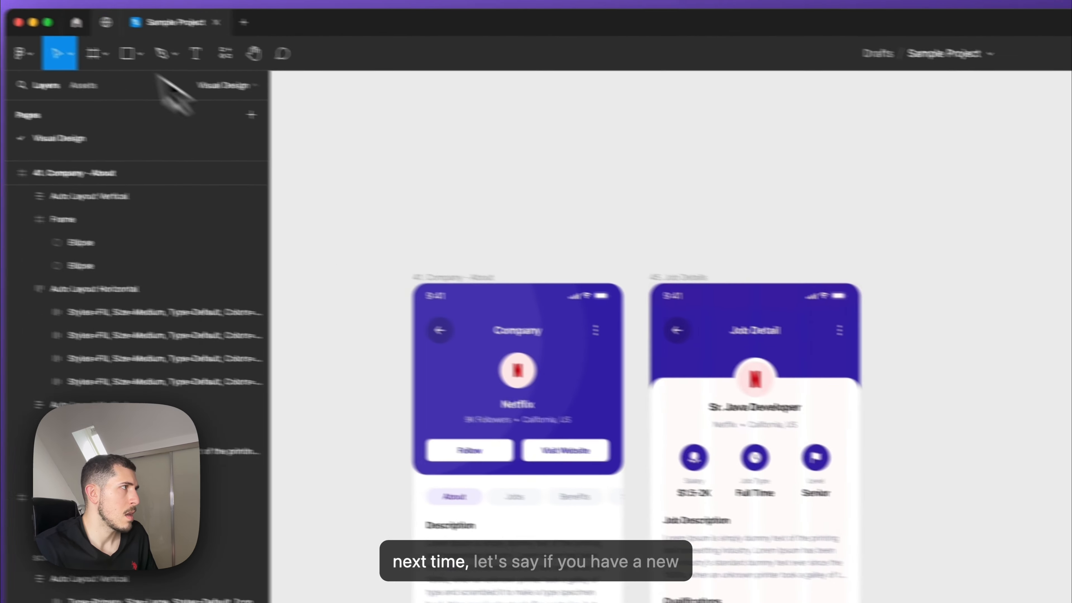
Add an iPhone 14 & 15 Pro Max frame and place it on the empty canvas beside the Job Details screen
{"action": "left_click", "coordinate": [106, 48]}
{"action": "left_click", "coordinate": [153, 97]}
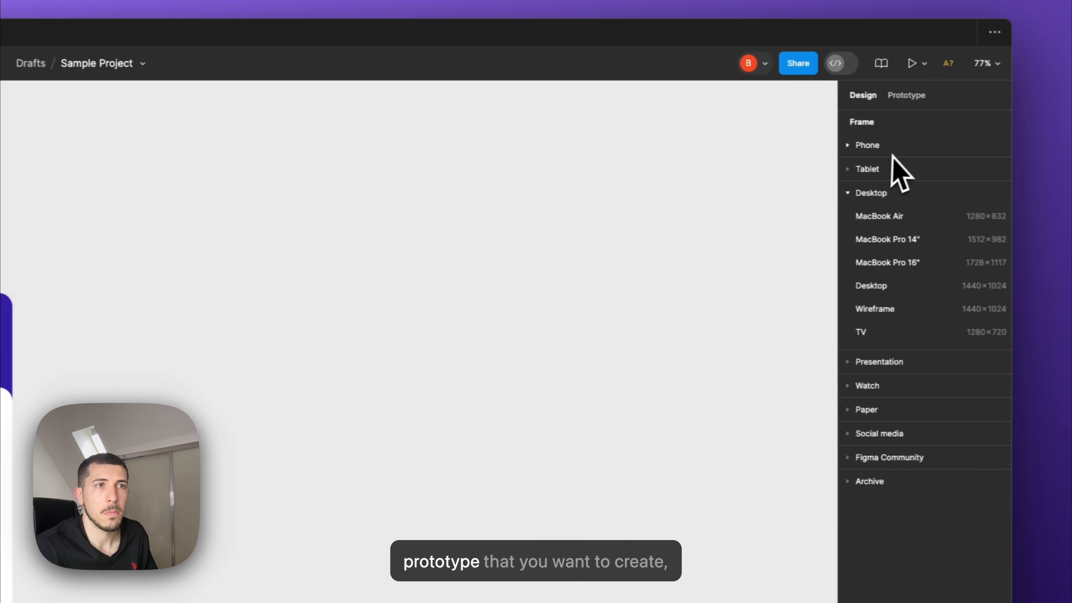
{"action": "left_click", "coordinate": [894, 148]}
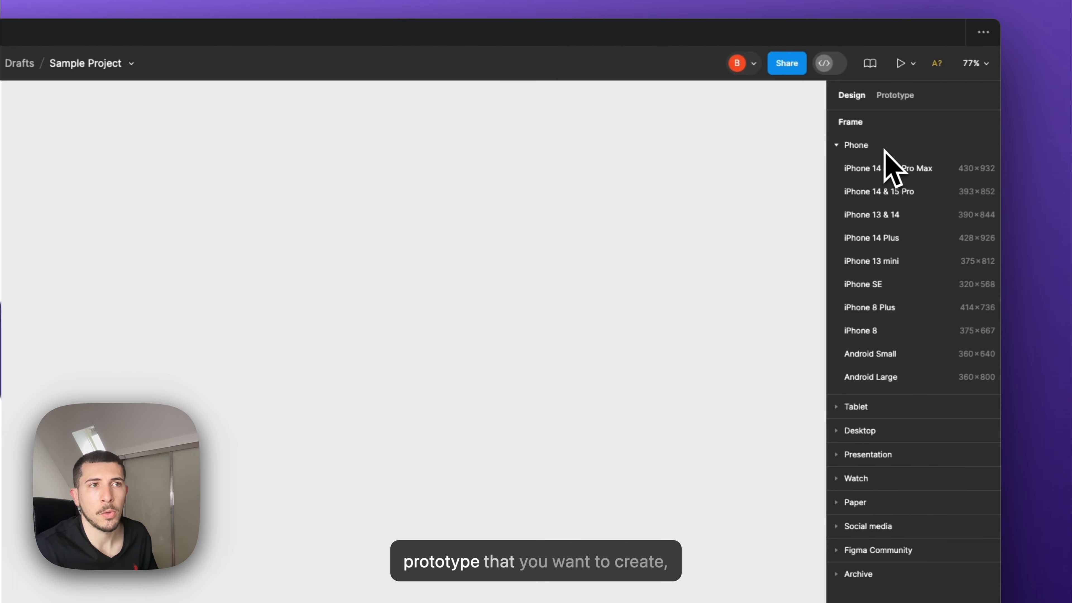
{"action": "left_click", "coordinate": [910, 174]}
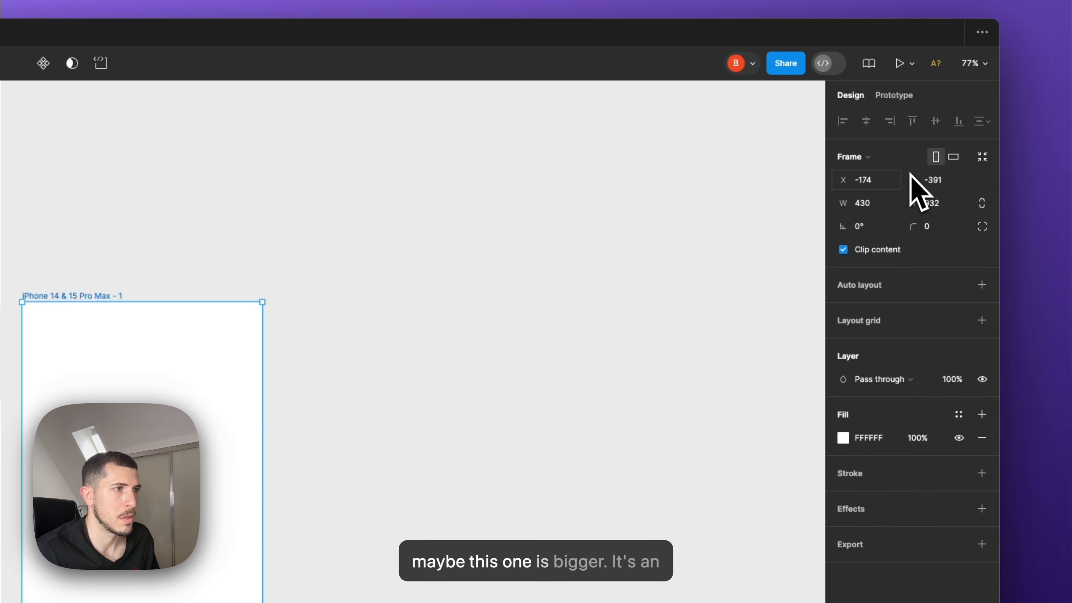
{"action": "left_click_drag", "start_coordinate": [92, 296], "coordinate": [202, 253]}
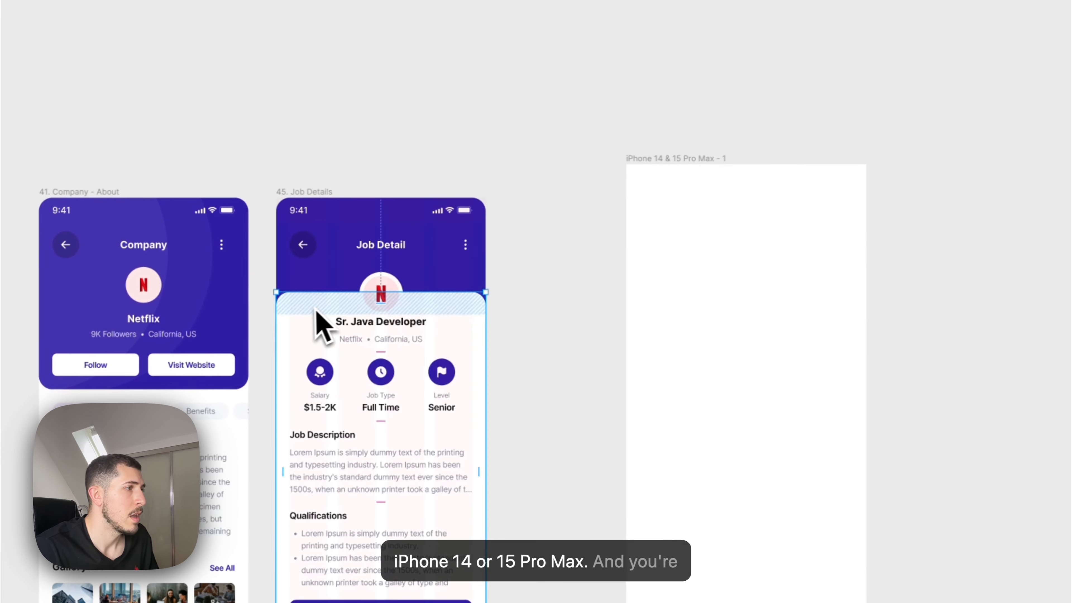
Copy the job content frame into the iPhone 14 & 15 Pro Max frame and widen it to the frame's full width
{"action": "left_click_drag", "start_coordinate": [141, 402], "coordinate": [535, 384]}
{"action": "left_click_drag", "start_coordinate": [702, 301], "coordinate": [664, 285]}
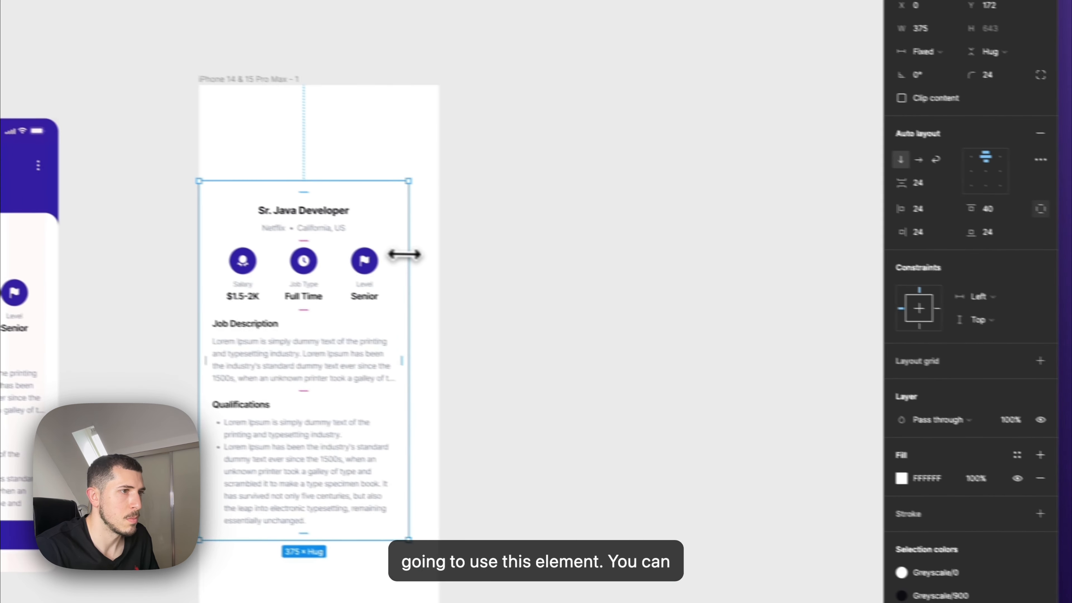
{"action": "left_click_drag", "start_coordinate": [404, 255], "coordinate": [444, 260]}
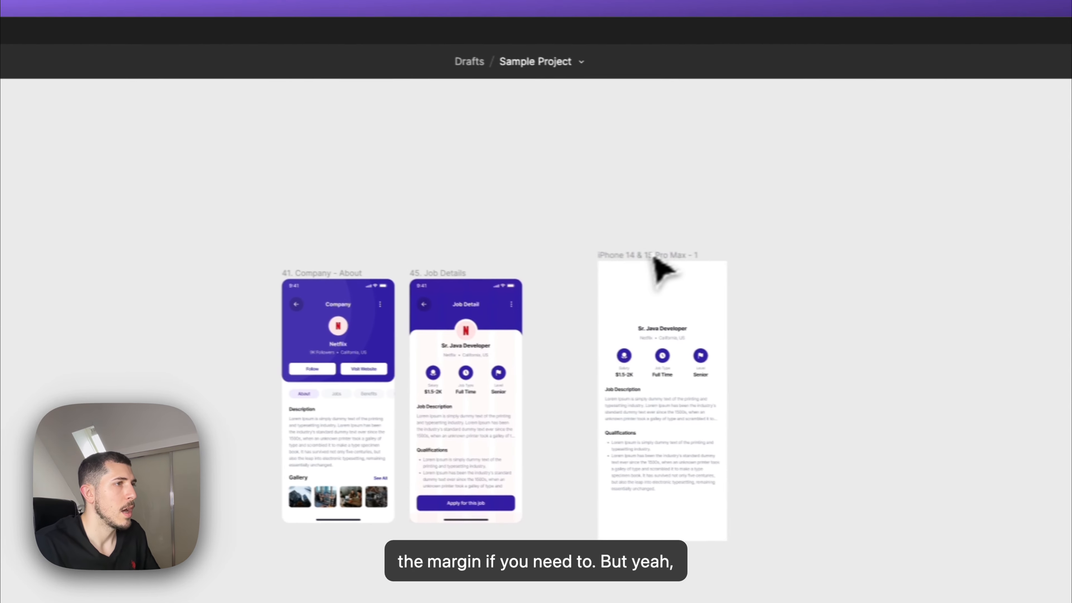
Delete the iPhone 14 & 15 Pro Max frame together with the copied job content
{"action": "left_click", "coordinate": [279, 213]}
{"action": "key", "text": "BackSpace"}
{"action": "scroll", "coordinate": [402, 328], "scroll_direction": "up", "scroll_amount": 5}
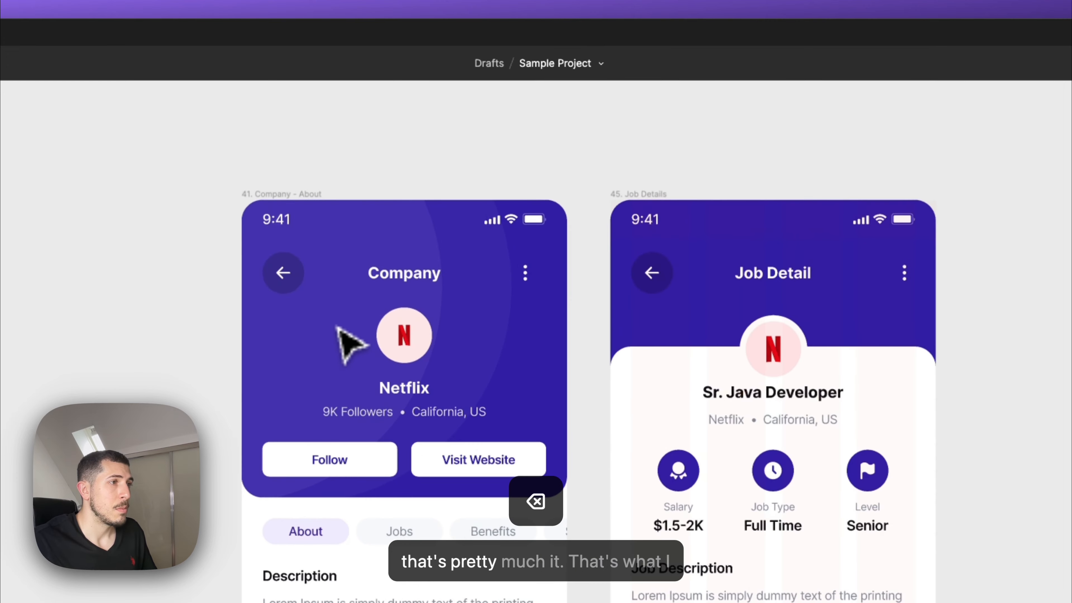